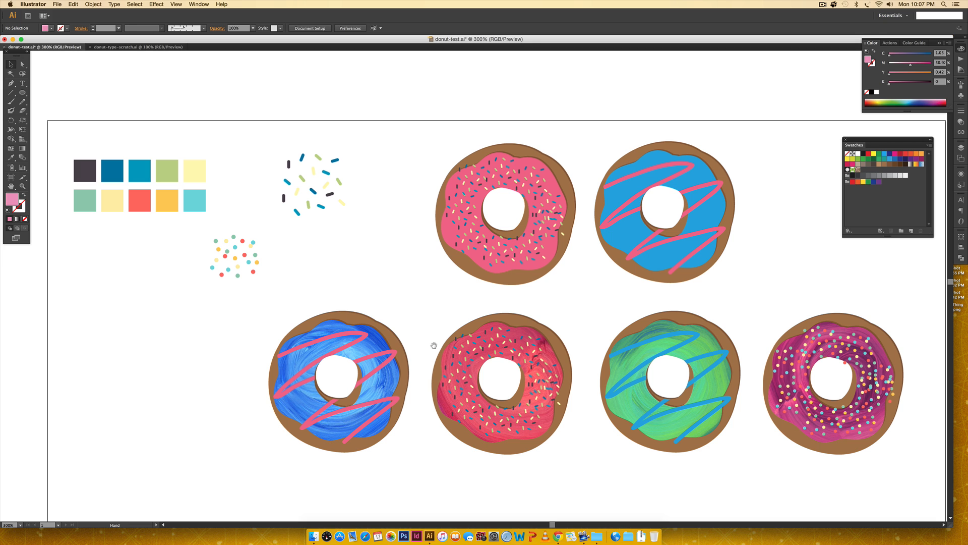
# Paint a solid pink test blob with an enlarged Blob Brush in the empty area below the blue donut and select it
pyautogui.scroll(-5, 431, 288)
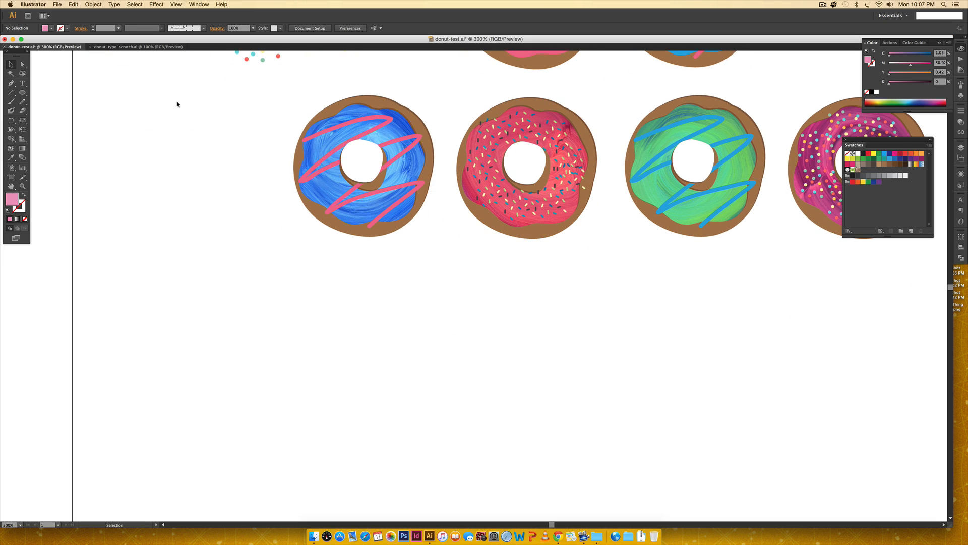
pyautogui.click(12, 110)
pyautogui.press(']')
pyautogui.press(']')
pyautogui.press(']')
pyautogui.press(']')
pyautogui.press(']')
pyautogui.moveTo(379, 283); pyautogui.dragTo(379, 395)
pyautogui.moveTo(396, 283); pyautogui.dragTo(396, 409)
pyautogui.moveTo(413, 295); pyautogui.dragTo(413, 420)
pyautogui.moveTo(415, 277)
pyautogui.mouseDown()
pyautogui.moveTo(422, 347)
pyautogui.moveTo(426, 316)
pyautogui.moveTo(411, 334)
pyautogui.moveTo(399, 312)
pyautogui.moveTo(364, 330)
pyautogui.mouseUp()
pyautogui.press('v')
pyautogui.click(411, 339)
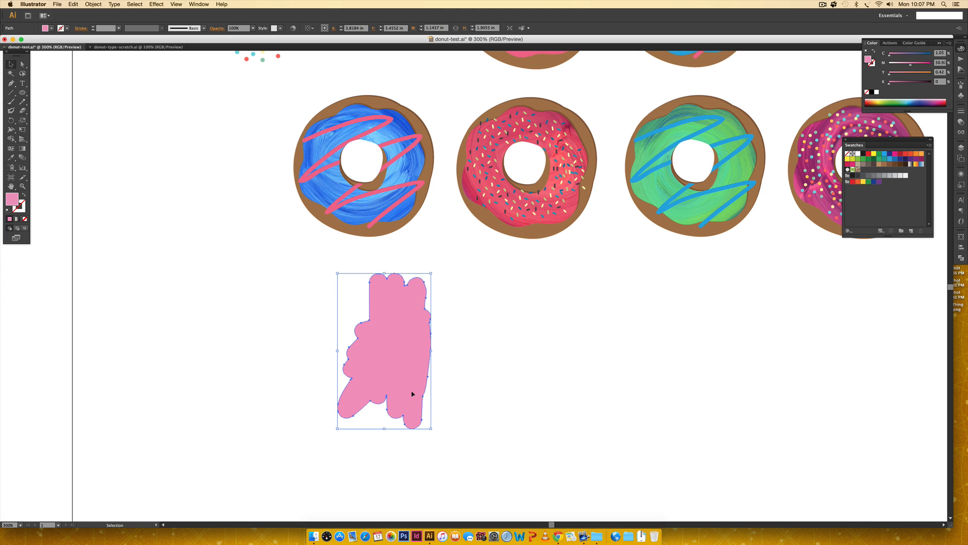
# Draw a zigzag line with the Paintbrush to the right of the pink blob and apply the Basic brush to it
pyautogui.press('b')
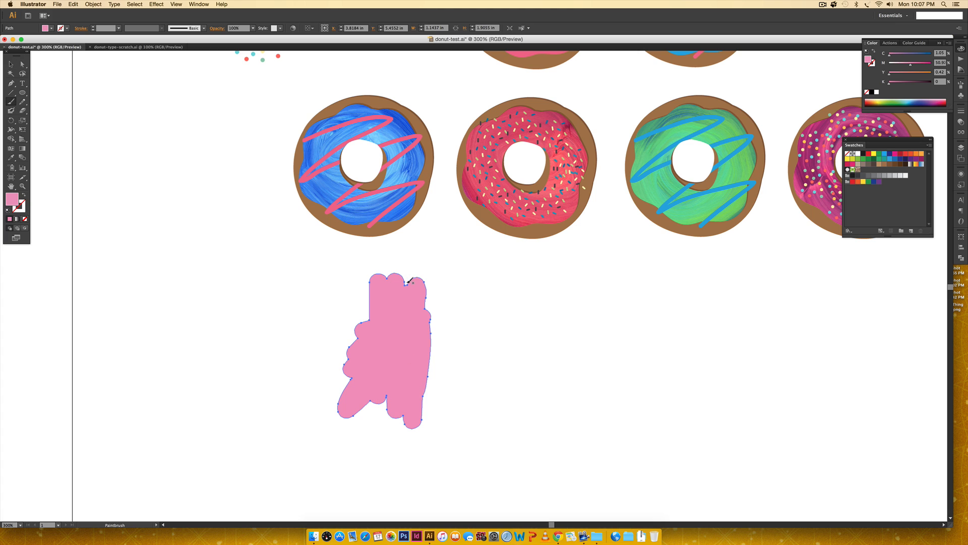
pyautogui.moveTo(482, 305)
pyautogui.mouseDown()
pyautogui.moveTo(506, 331)
pyautogui.moveTo(519, 286)
pyautogui.moveTo(539, 298)
pyautogui.mouseUp()
pyautogui.moveTo(572, 325); pyautogui.dragTo(574, 326)
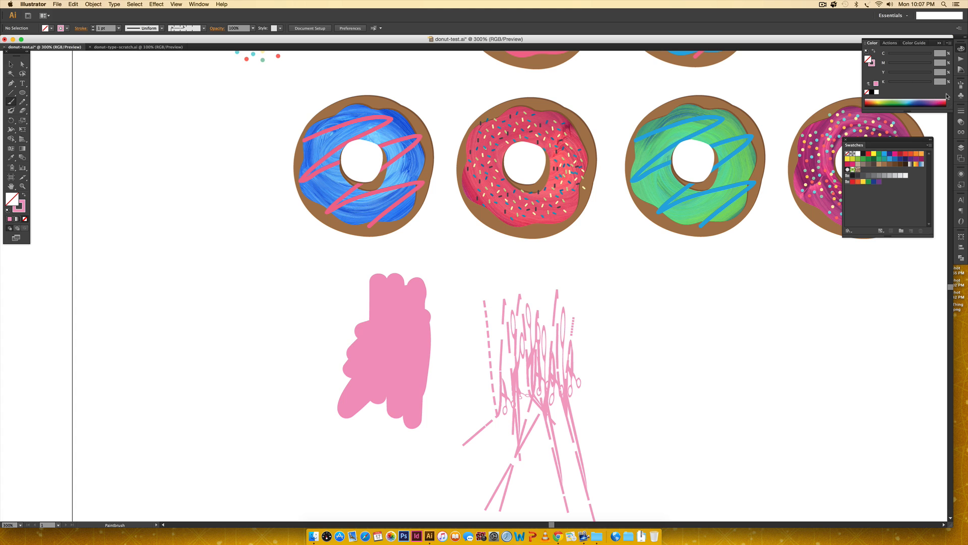
pyautogui.click(961, 111)
pyautogui.click(961, 84)
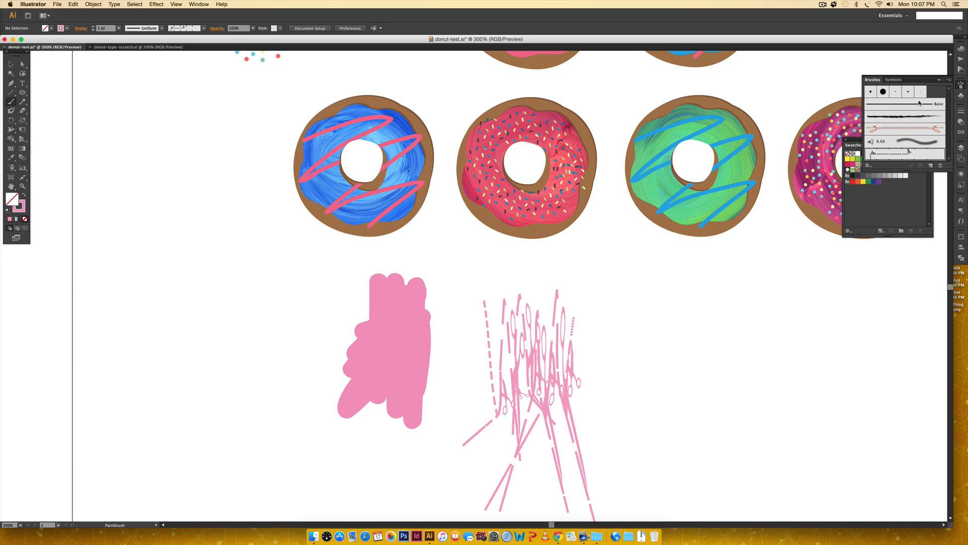
pyautogui.press('v')
pyautogui.click(566, 383)
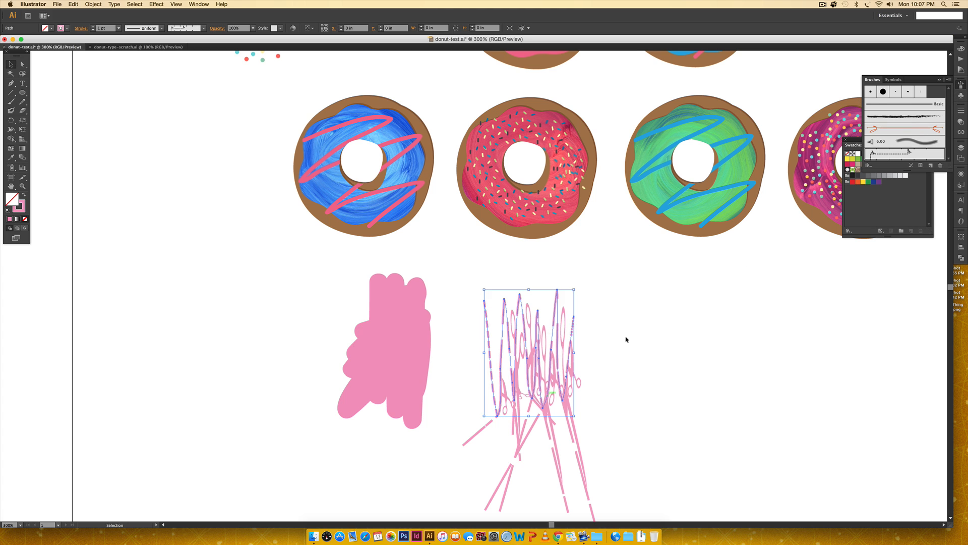
pyautogui.click(918, 103)
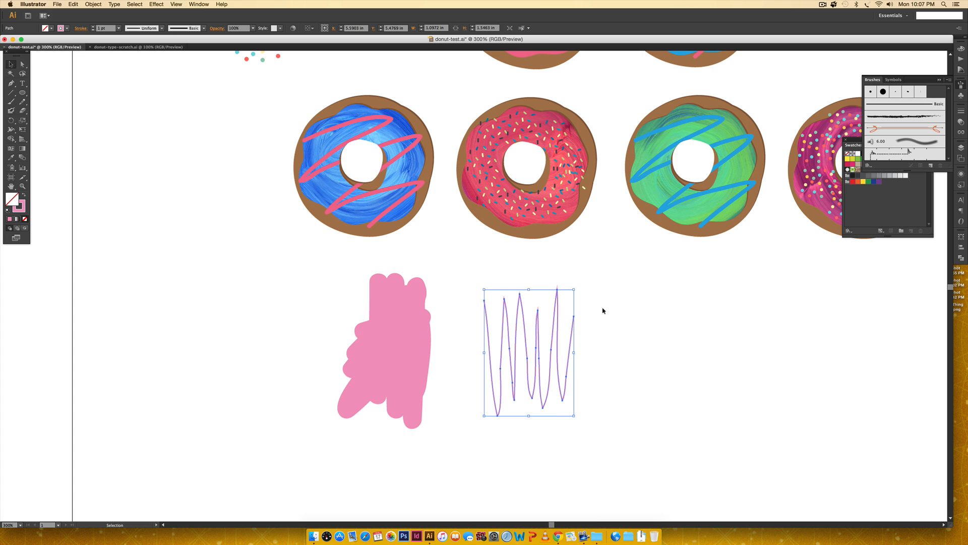
pyautogui.click(619, 336)
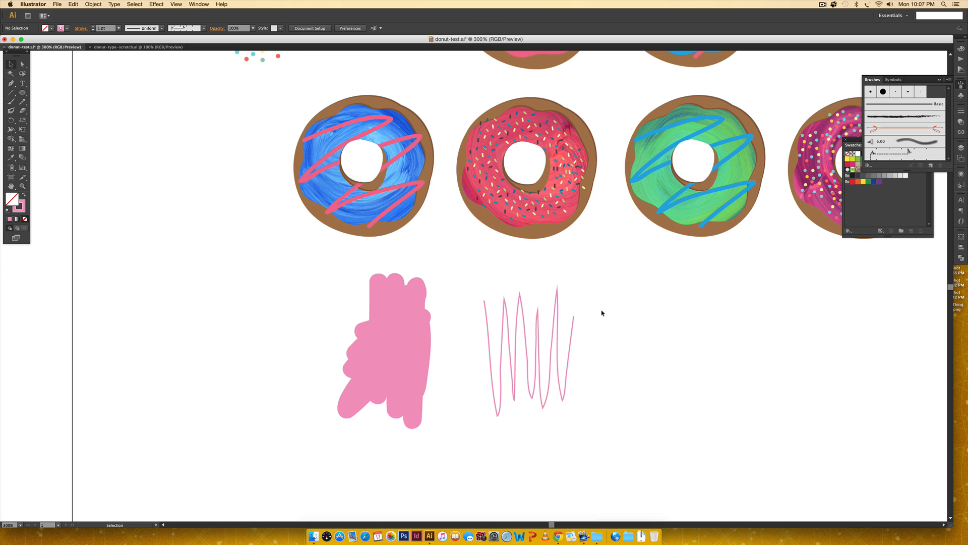
# Increase the stroke weight of the zigzag line to 2 pt
pyautogui.click(502, 389)
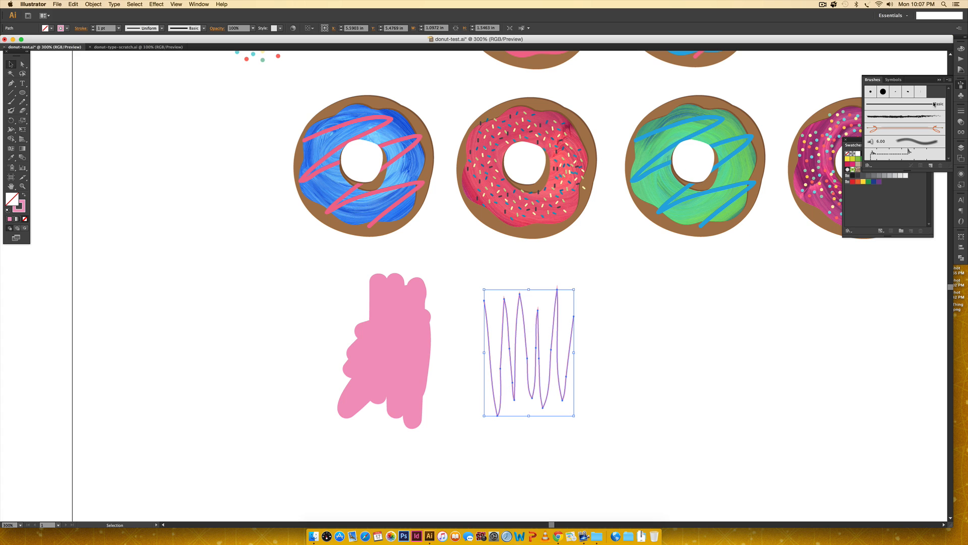
pyautogui.click(960, 111)
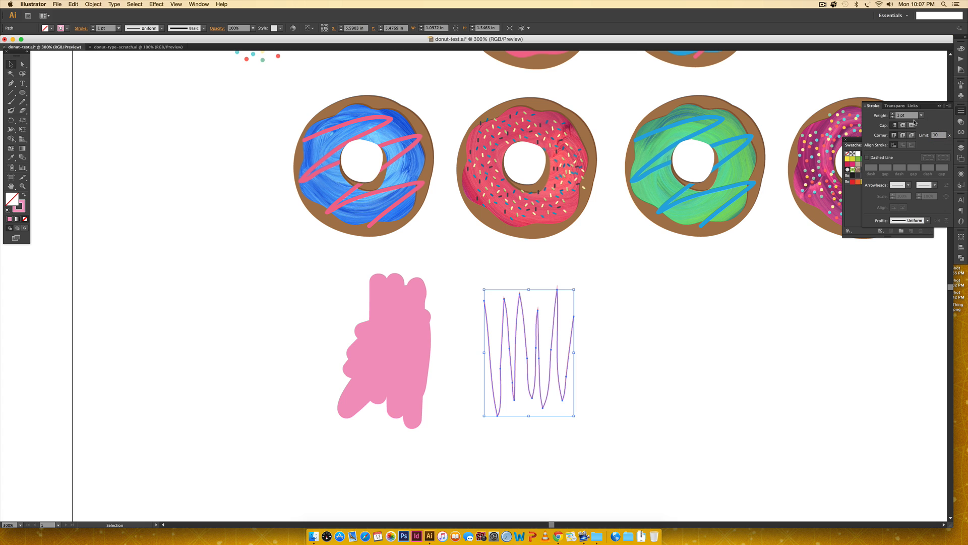
pyautogui.click(893, 115)
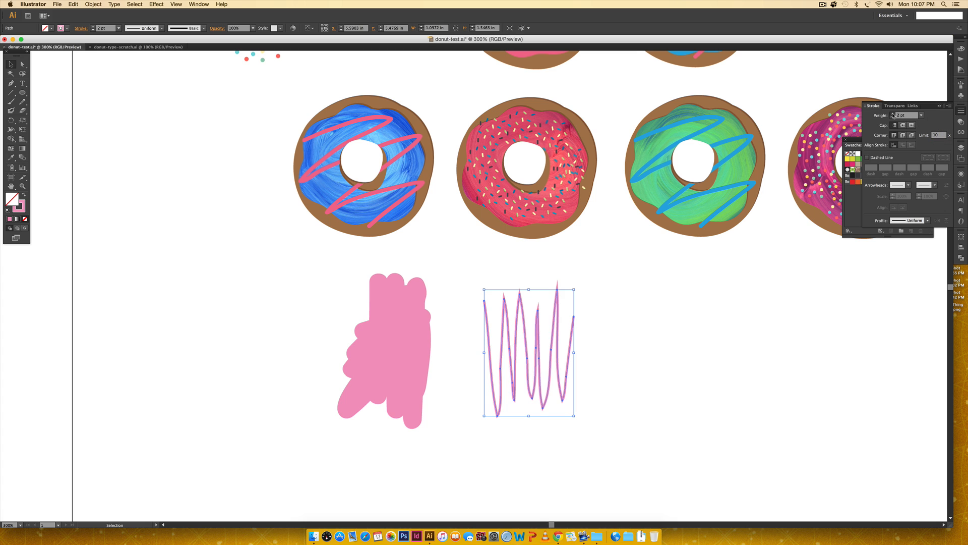
# Delete the pink blob and the zigzag line together, and put away the stroke settings
pyautogui.click(381, 325)
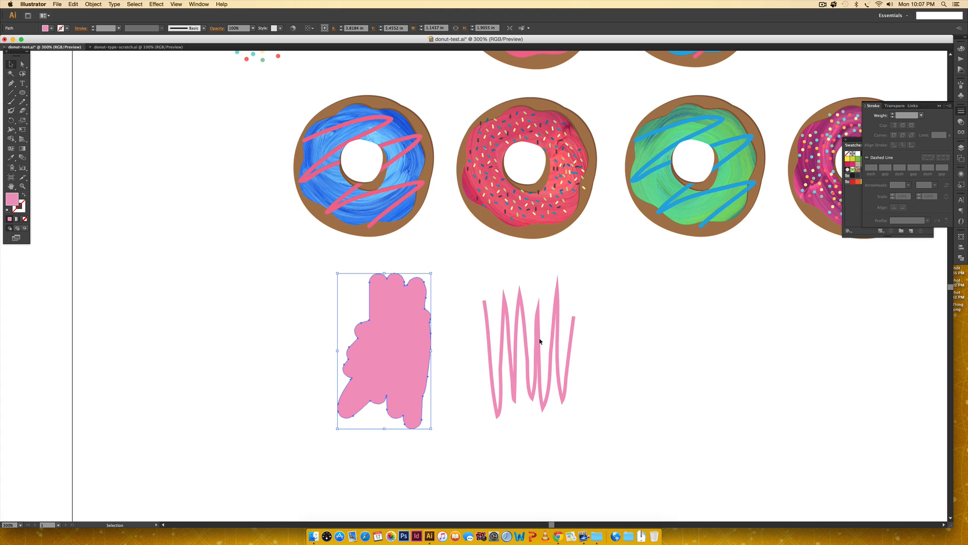
pyautogui.moveTo(633, 292); pyautogui.dragTo(313, 412)
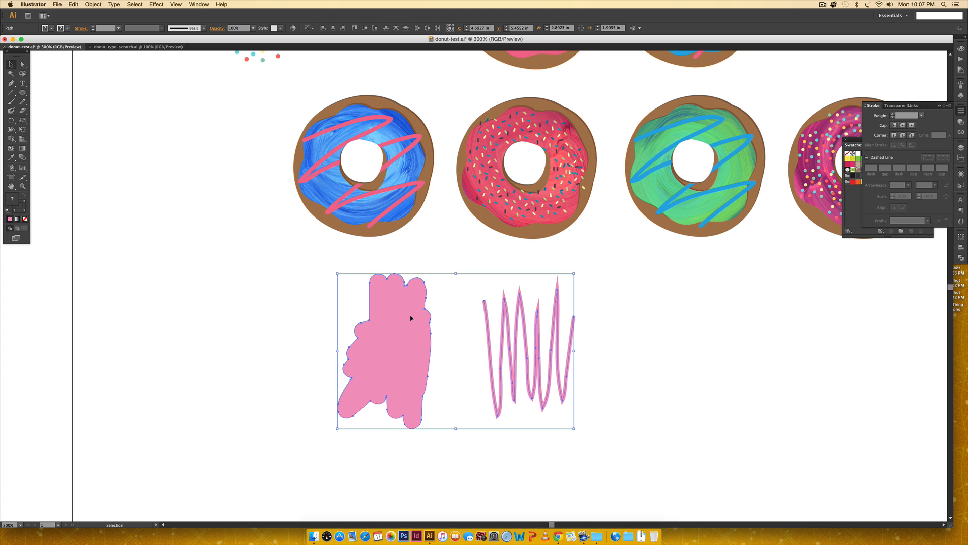
pyautogui.press('Delete')
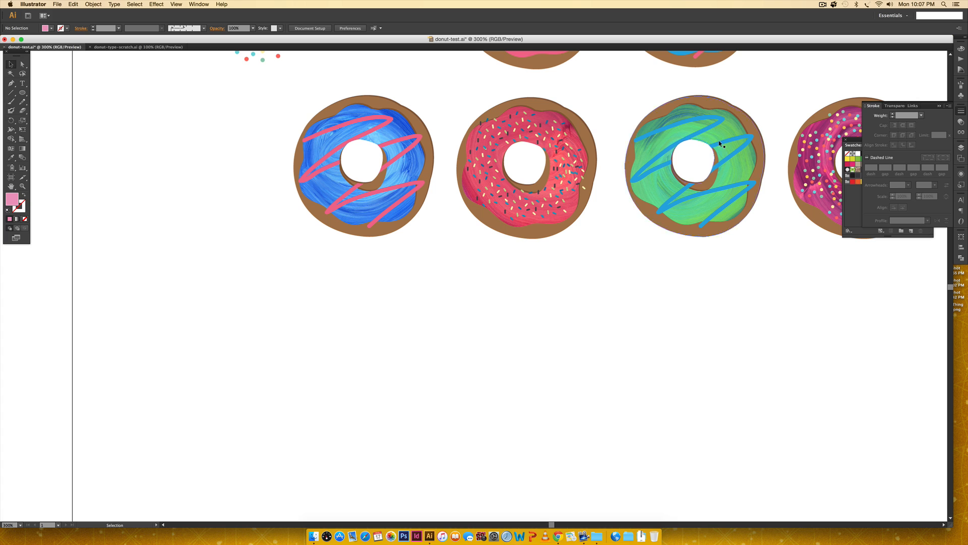
pyautogui.click(940, 105)
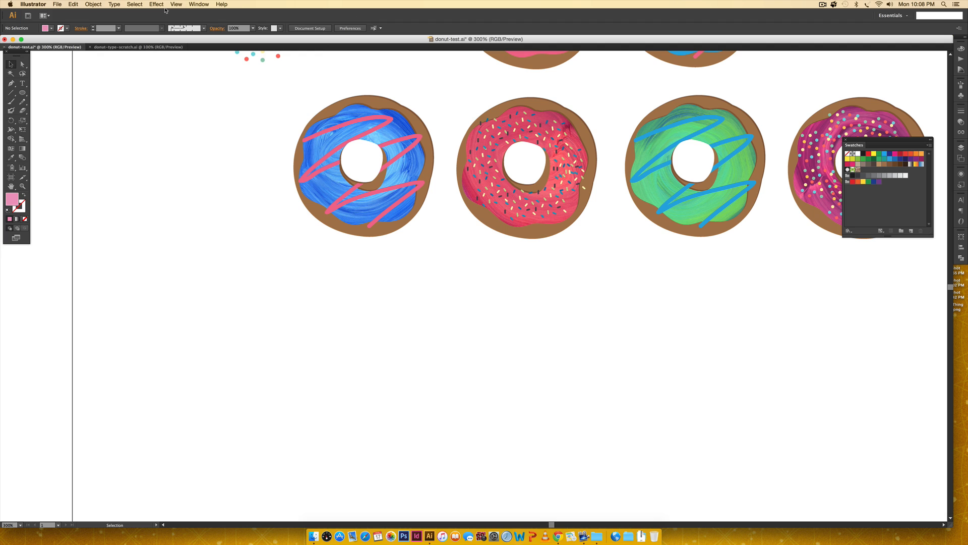
pyautogui.click(198, 4)
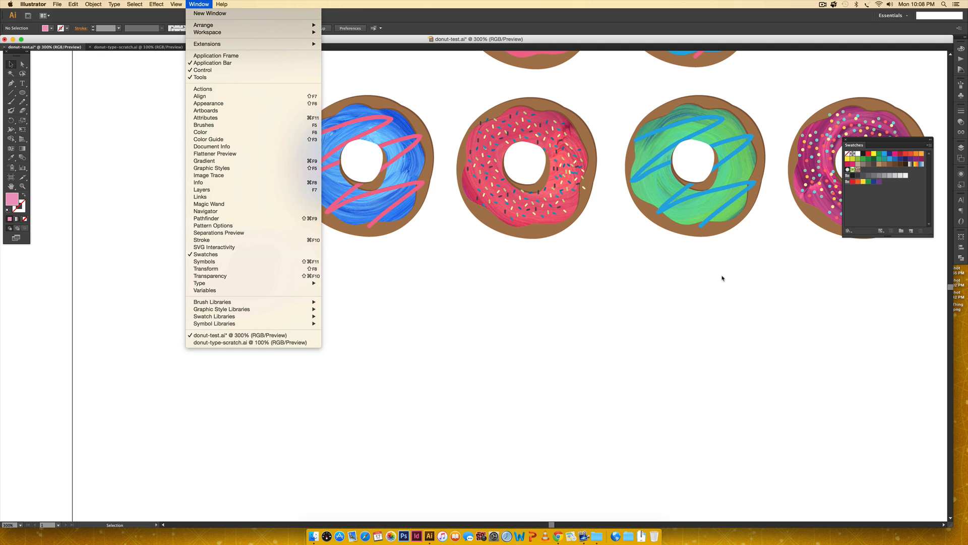
pyautogui.click(659, 267)
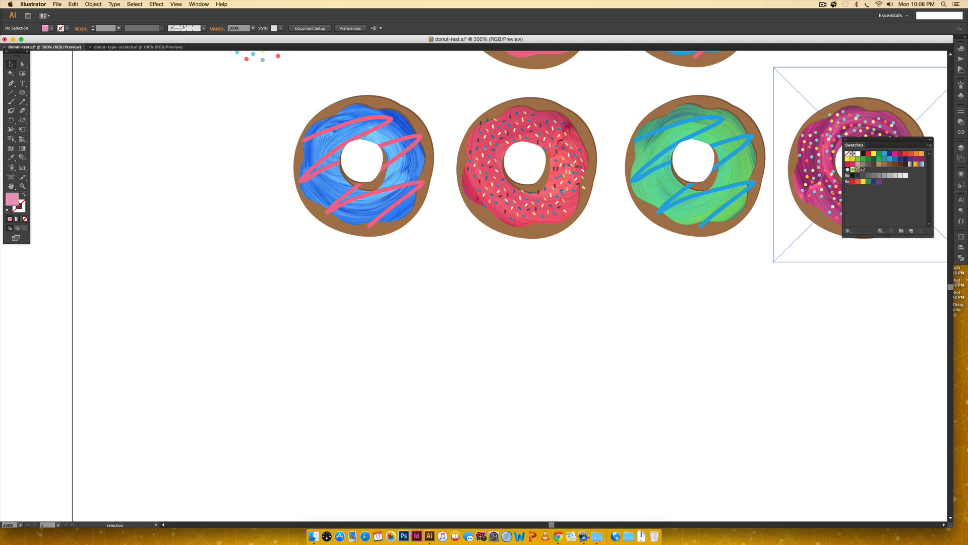
pyautogui.click(928, 146)
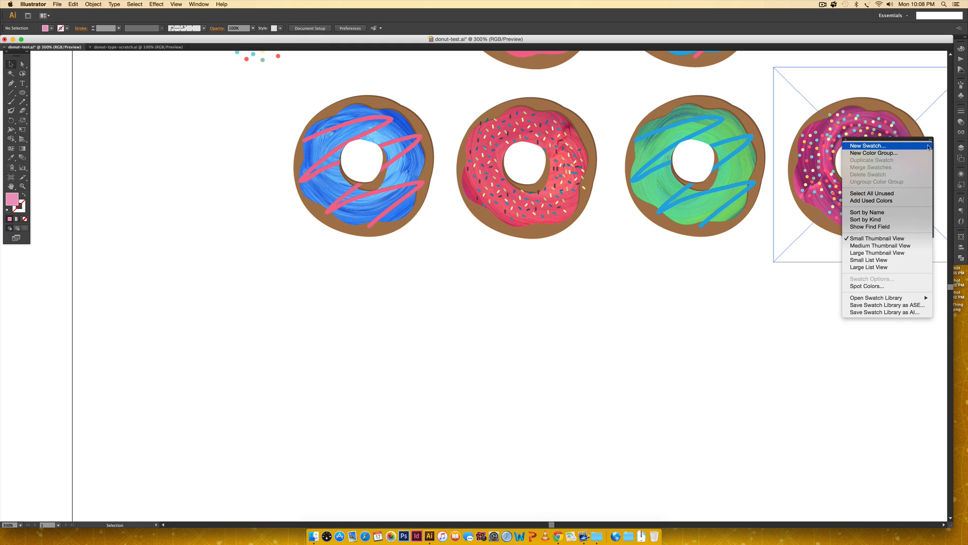
pyautogui.moveTo(903, 297)
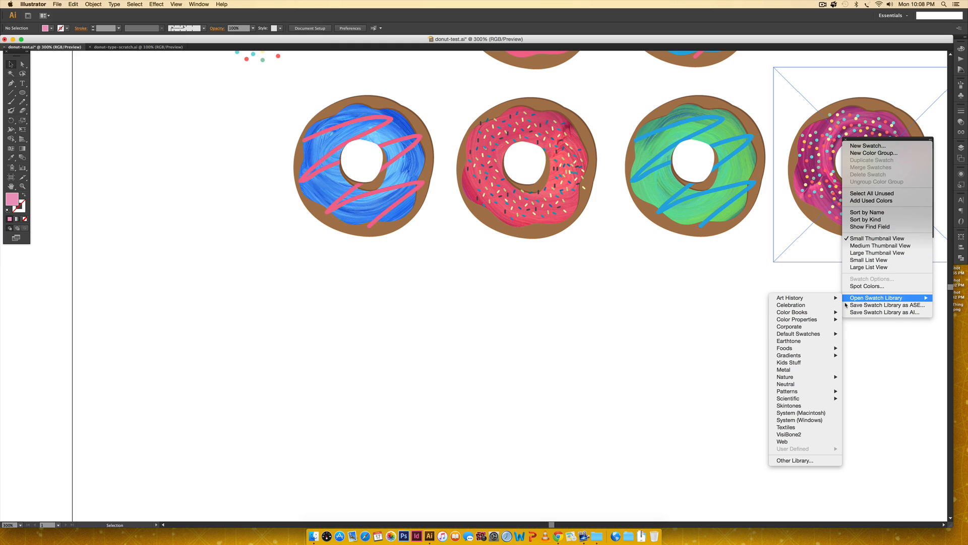
pyautogui.moveTo(810, 335)
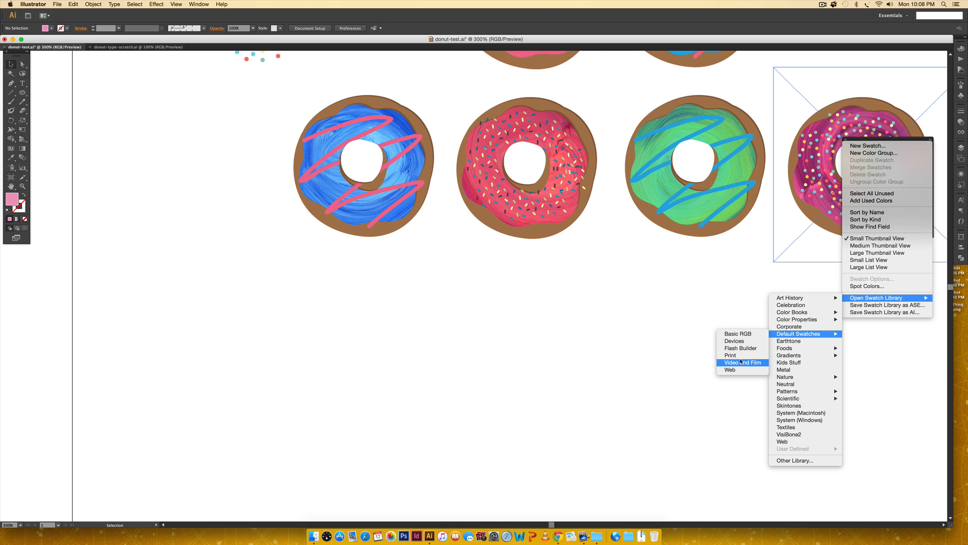
pyautogui.click(727, 278)
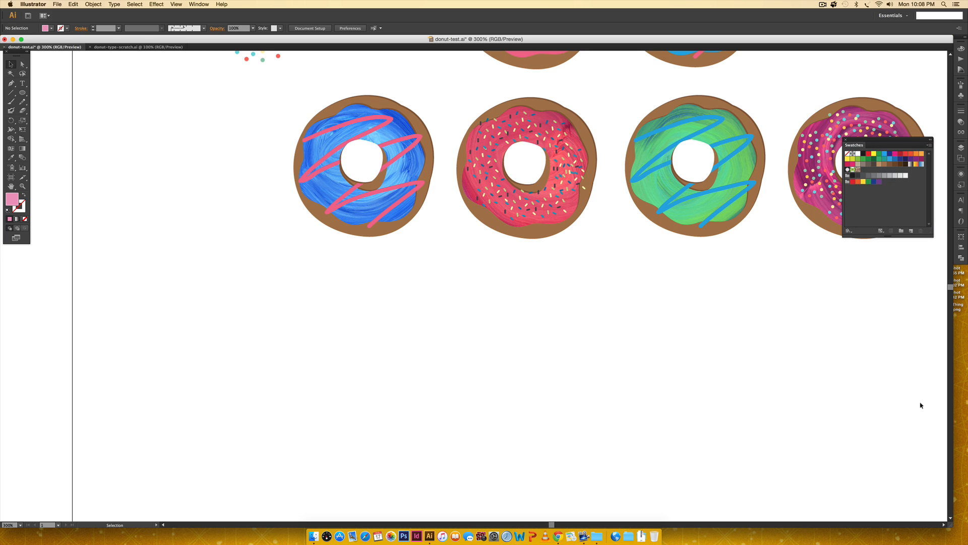
# Paint a brown donut ring about 1.8 in wide with an enlarged Blob Brush below the blue donut, leaving a hole in the middle
pyautogui.click(884, 165)
pyautogui.click(11, 111)
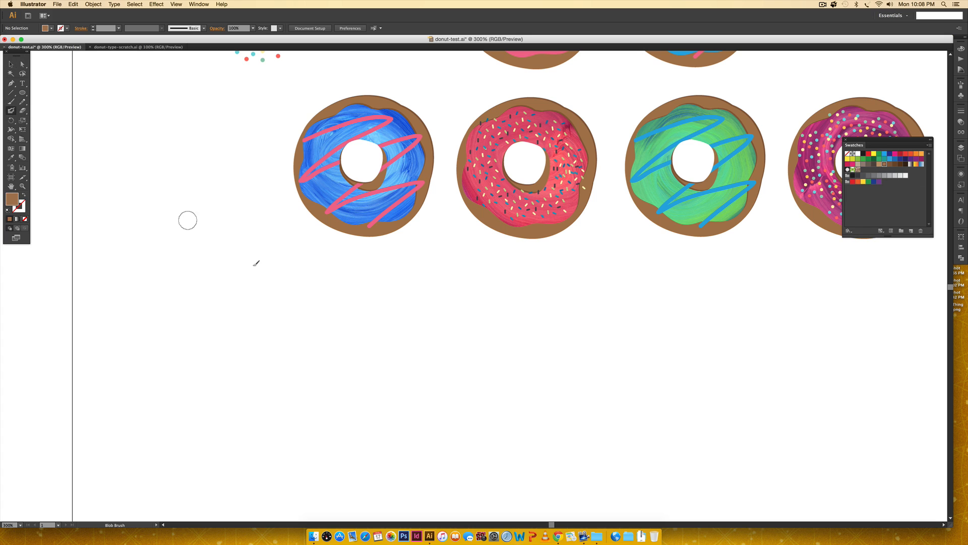
pyautogui.press(']')
pyautogui.press(']')
pyautogui.press(']')
pyautogui.press(']')
pyautogui.press(']')
pyautogui.press(']')
pyautogui.press(']')
pyautogui.moveTo(403, 332)
pyautogui.mouseDown()
pyautogui.moveTo(377, 321)
pyautogui.moveTo(334, 342)
pyautogui.moveTo(328, 378)
pyautogui.moveTo(382, 423)
pyautogui.moveTo(432, 398)
pyautogui.moveTo(428, 352)
pyautogui.moveTo(406, 323)
pyautogui.moveTo(364, 313)
pyautogui.moveTo(331, 334)
pyautogui.moveTo(317, 375)
pyautogui.moveTo(327, 405)
pyautogui.moveTo(388, 427)
pyautogui.moveTo(419, 412)
pyautogui.moveTo(433, 381)
pyautogui.moveTo(425, 350)
pyautogui.moveTo(403, 329)
pyautogui.moveTo(368, 329)
pyautogui.moveTo(349, 347)
pyautogui.moveTo(345, 383)
pyautogui.moveTo(363, 402)
pyautogui.moveTo(391, 398)
pyautogui.moveTo(406, 380)
pyautogui.moveTo(407, 353)
pyautogui.moveTo(368, 327)
pyautogui.moveTo(338, 344)
pyautogui.moveTo(332, 360)
pyautogui.moveTo(373, 333)
pyautogui.mouseUp()
pyautogui.hotkey('shift', 'x')
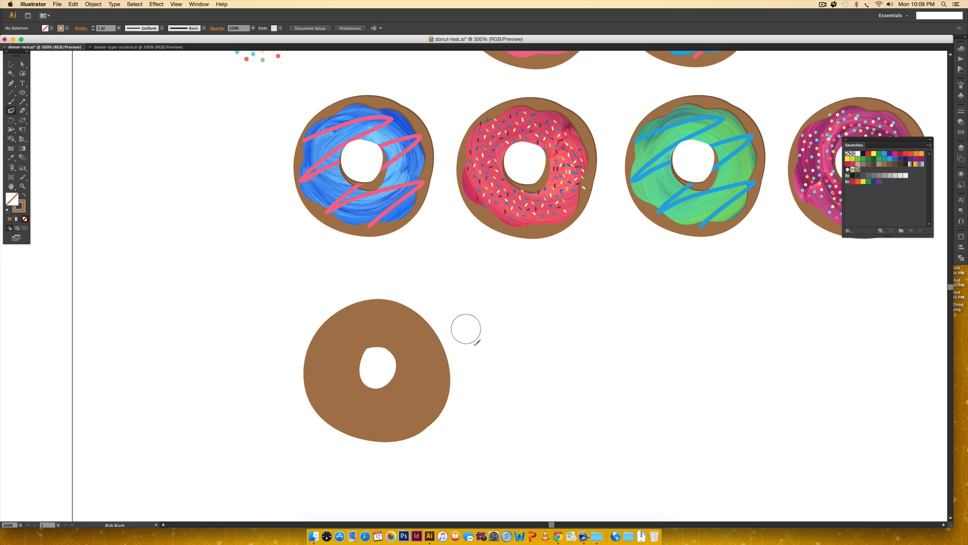
# Fill out the brown donut's upper-right outer edge with another Blob Brush stroke and check that it is one merged shape
pyautogui.moveTo(382, 317); pyautogui.dragTo(426, 343)
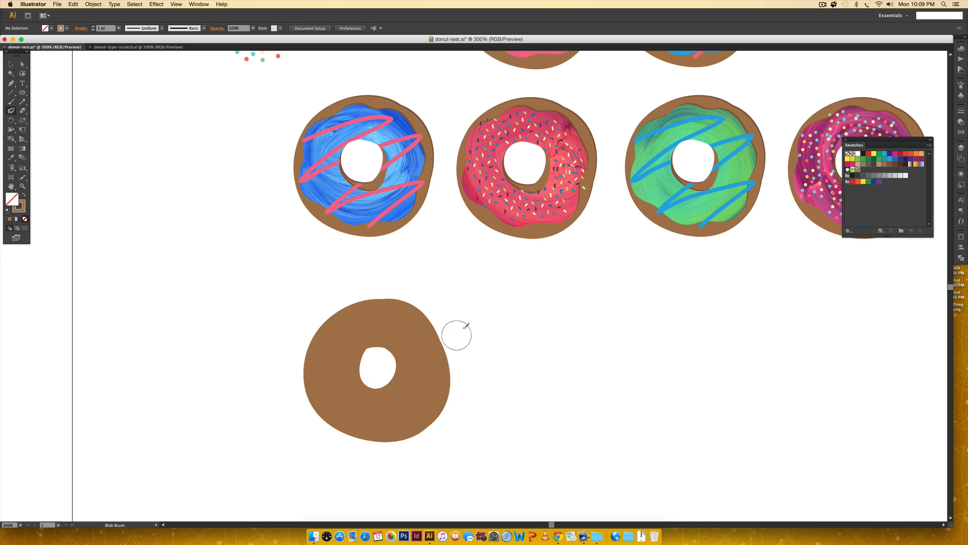
pyautogui.press('v')
pyautogui.click(404, 326)
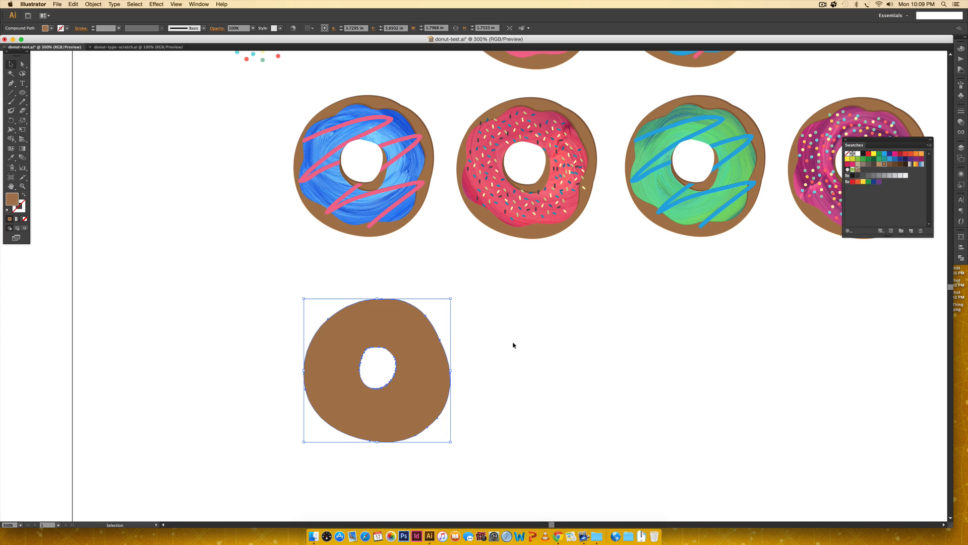
pyautogui.click(494, 415)
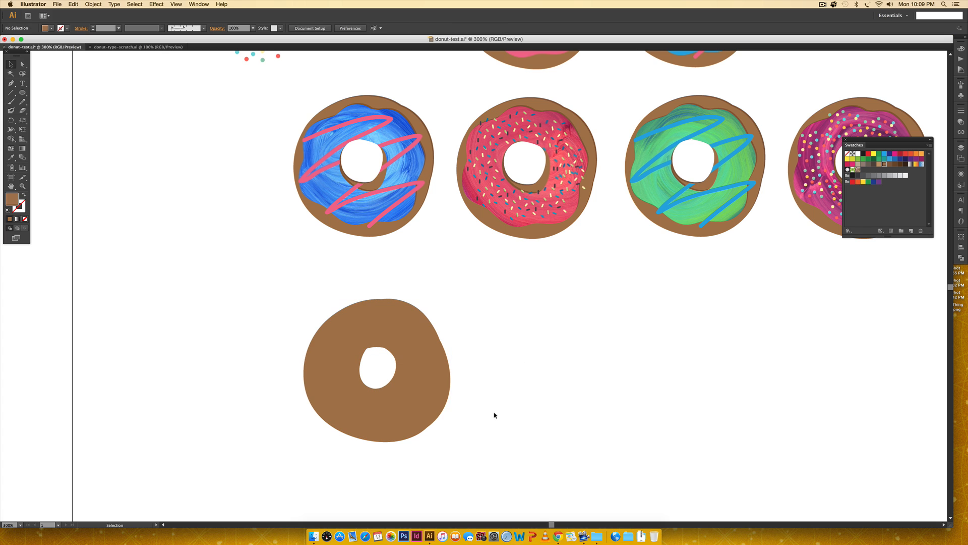
# Round off the upper edge of the brown donut's hole with the Blob Brush and deselect the shape
pyautogui.click(425, 405)
pyautogui.hotkey('shift', 'b')
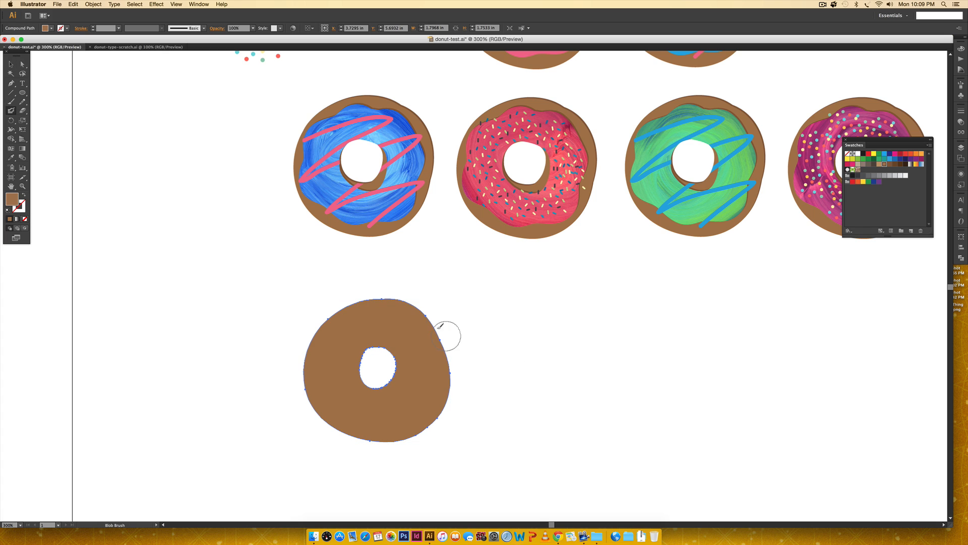
pyautogui.moveTo(367, 349); pyautogui.dragTo(377, 349)
pyautogui.press('super+shift+a')
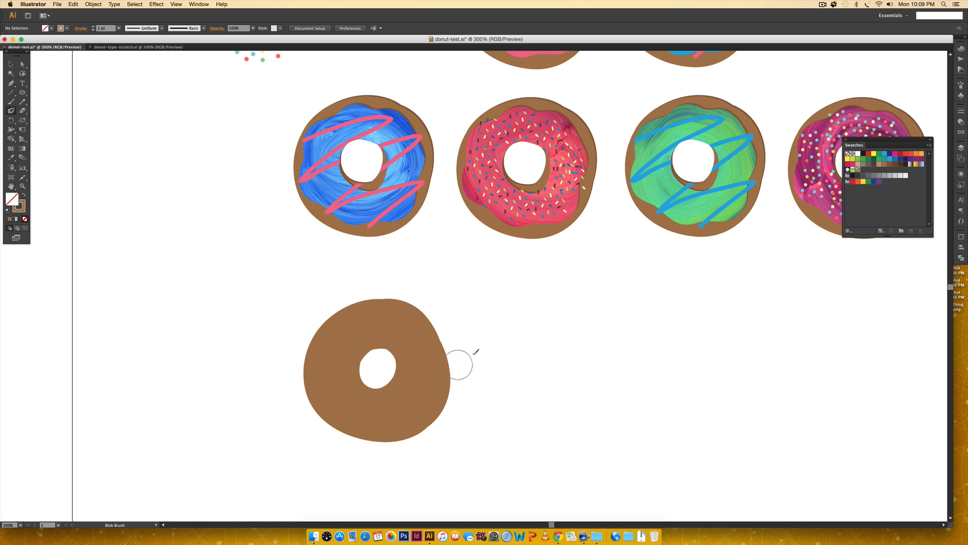
# Move the brown donut slightly up and left, and offset an in-place duplicate of it 1 pt up and 1 pt right
pyautogui.press('v')
pyautogui.moveTo(430, 404); pyautogui.dragTo(409, 400)
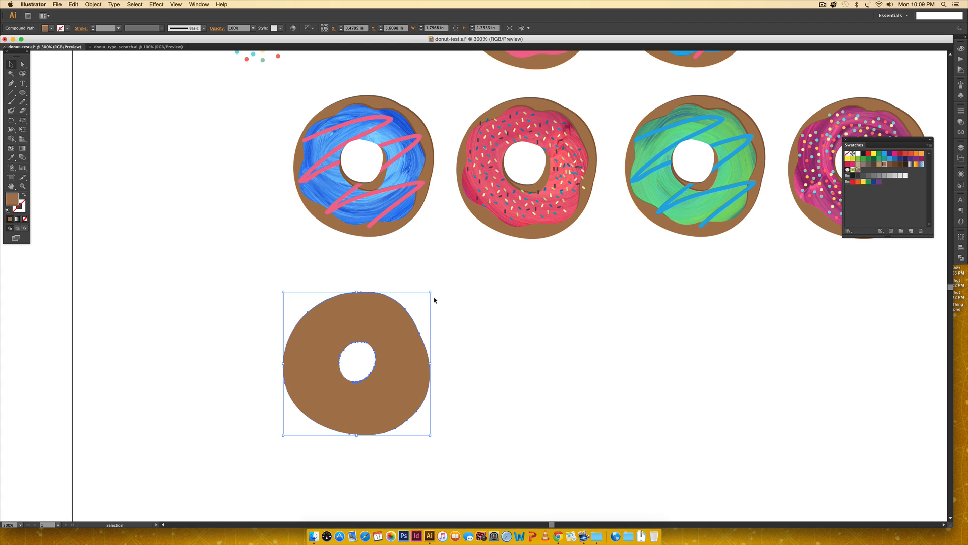
pyautogui.press('Up')
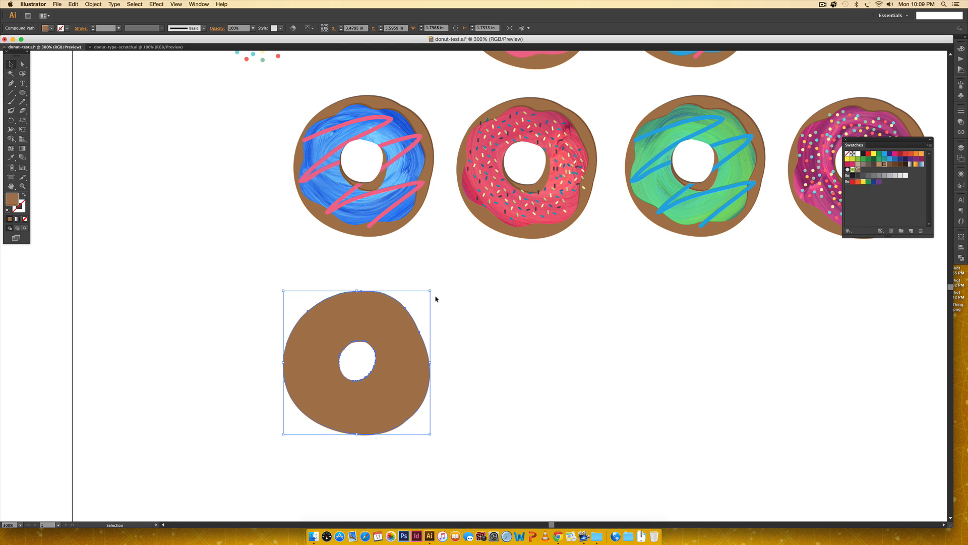
pyautogui.press('Right')
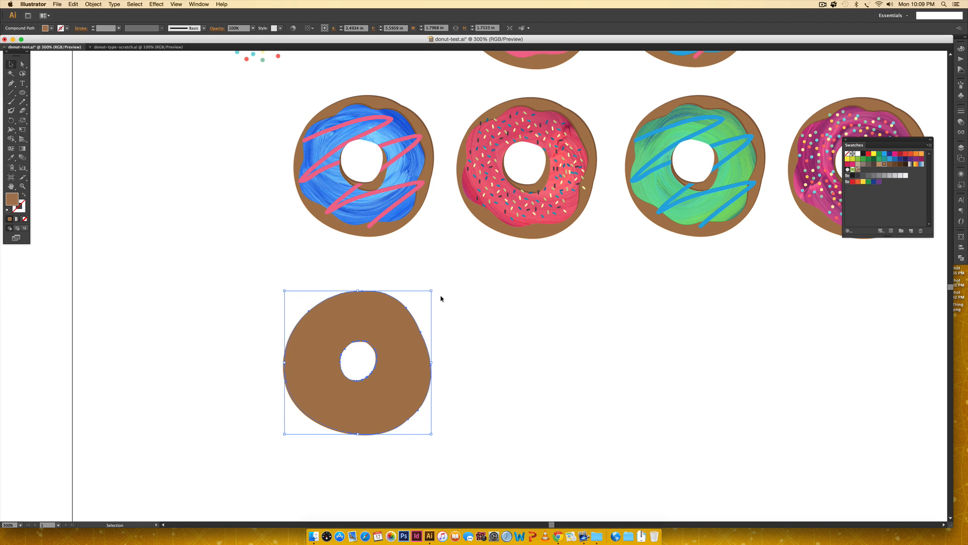
# Recolor the offset donut duplicate with a darker brown swatch and place it behind the original as a thin shadow edge
pyautogui.press('i')
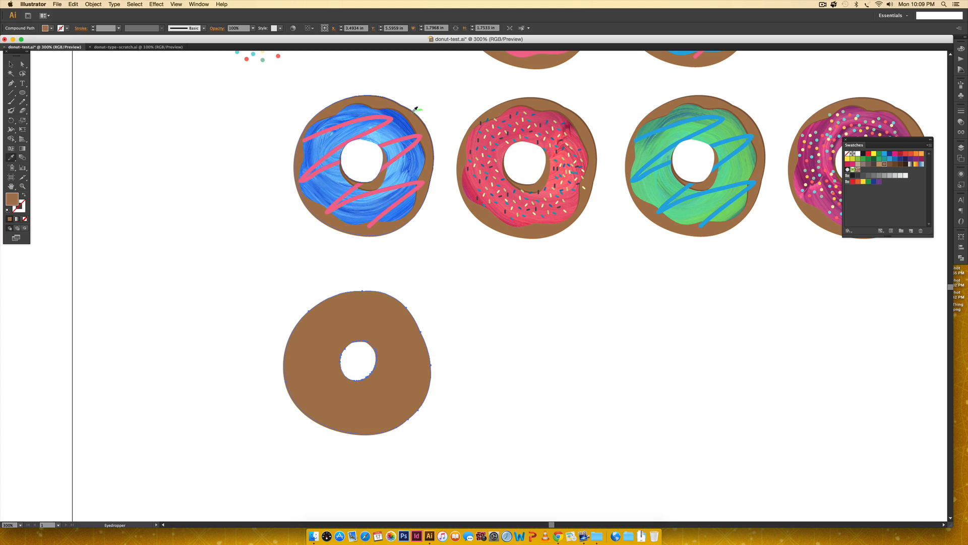
pyautogui.click(415, 110)
pyautogui.click(889, 165)
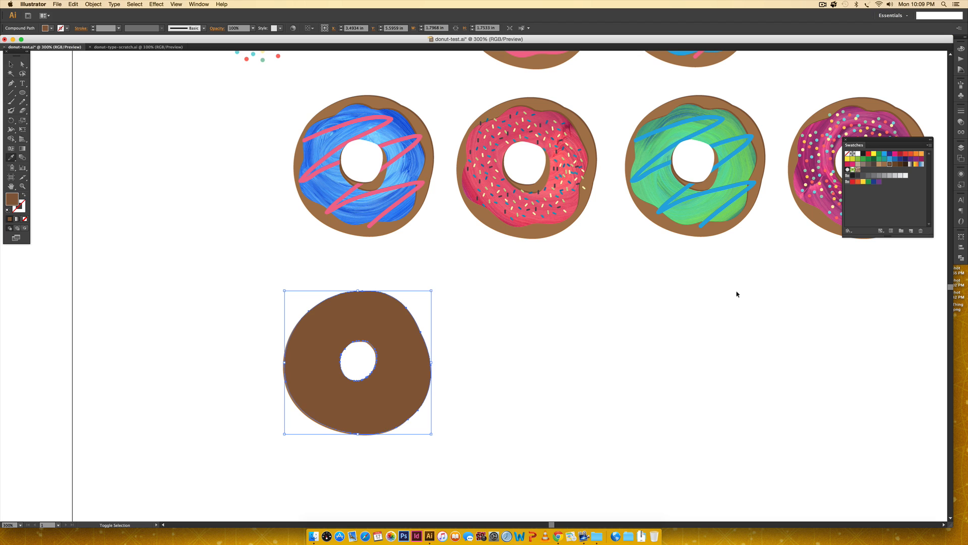
pyautogui.press('i')
pyautogui.press('v')
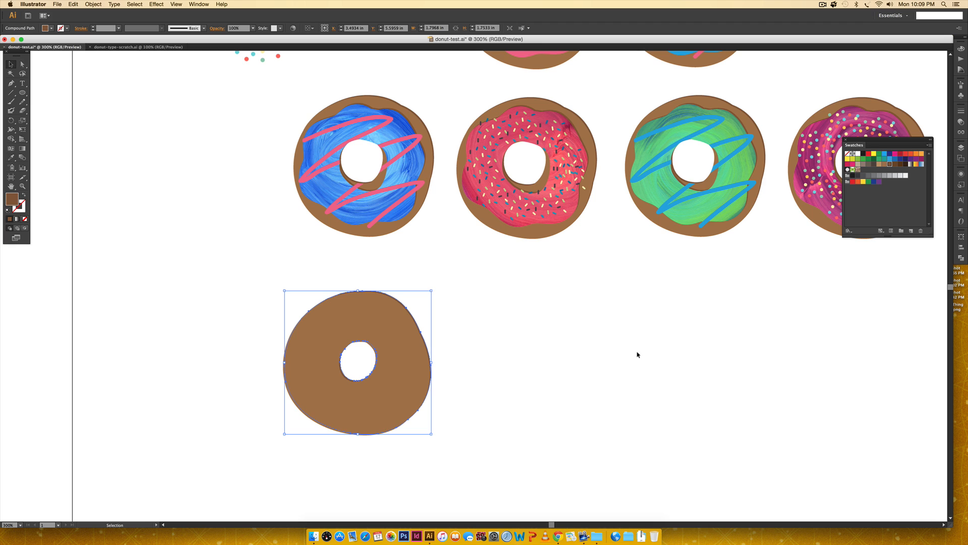
pyautogui.click(557, 359)
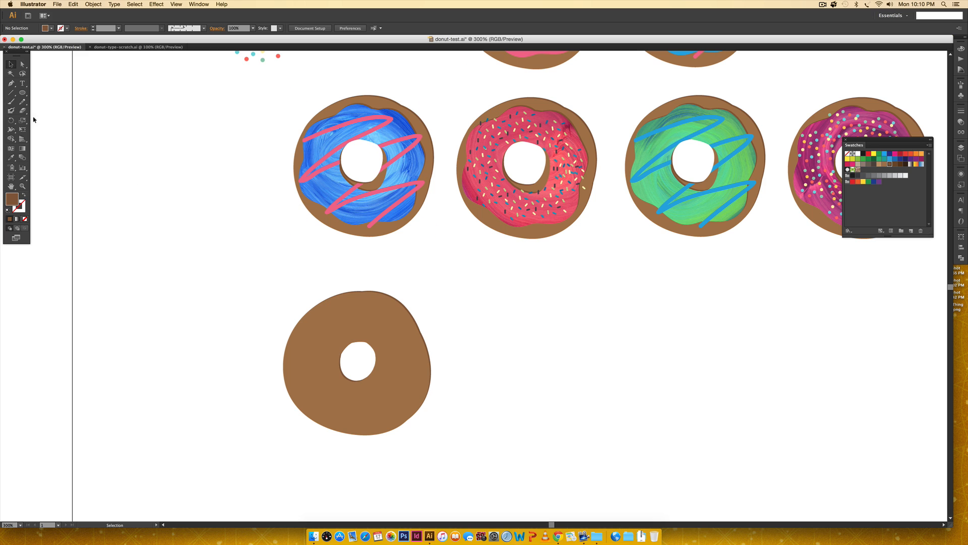
# Paint wavy-edged light pink frosting, magenta about 60%, on the brown donut with the Blob Brush, filling it inward to just around the hole
pyautogui.click(11, 110)
pyautogui.click(896, 153)
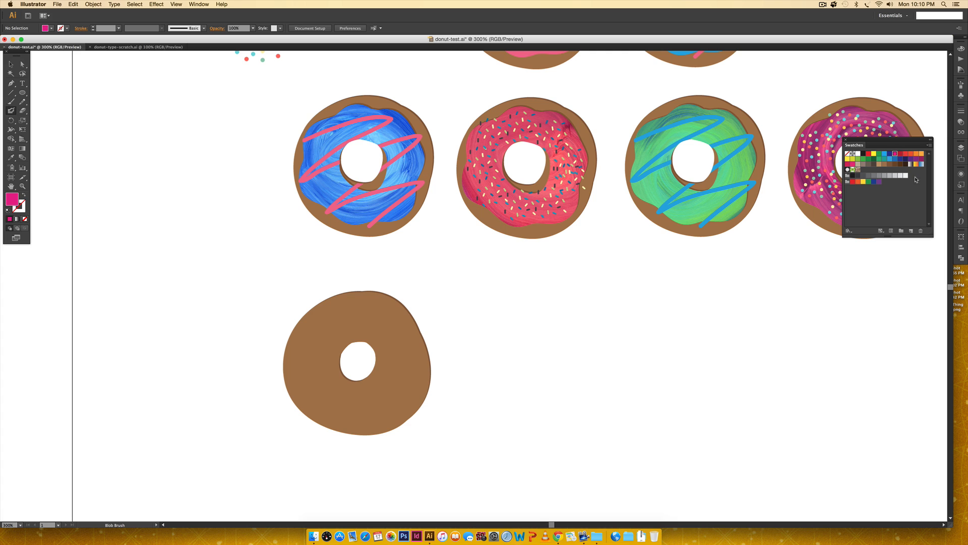
pyautogui.click(961, 48)
pyautogui.moveTo(931, 65); pyautogui.dragTo(914, 65)
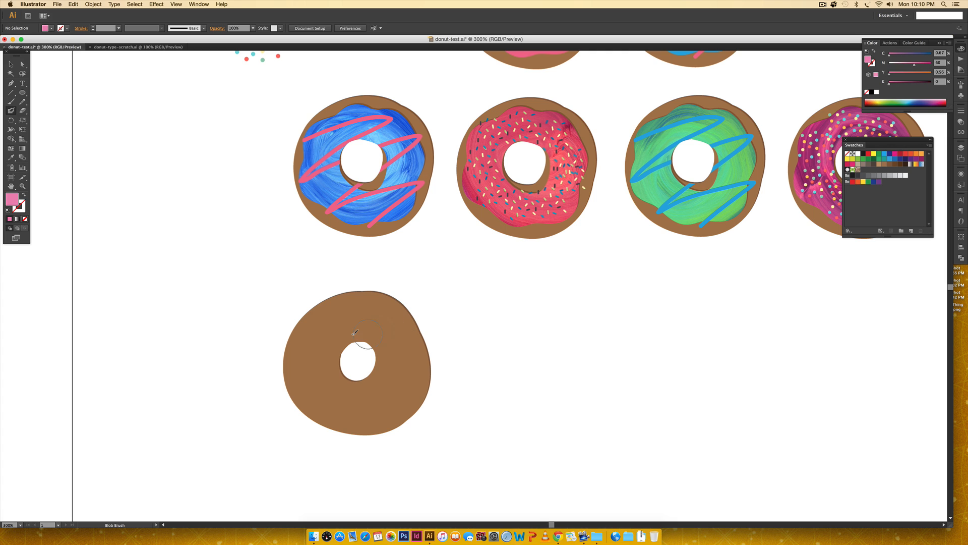
pyautogui.moveTo(329, 325)
pyautogui.mouseDown()
pyautogui.moveTo(345, 314)
pyautogui.moveTo(395, 327)
pyautogui.moveTo(408, 359)
pyautogui.moveTo(394, 404)
pyautogui.moveTo(338, 409)
pyautogui.moveTo(315, 391)
pyautogui.moveTo(306, 353)
pyautogui.moveTo(317, 331)
pyautogui.mouseUp()
pyautogui.hotkey('shift', 'x')
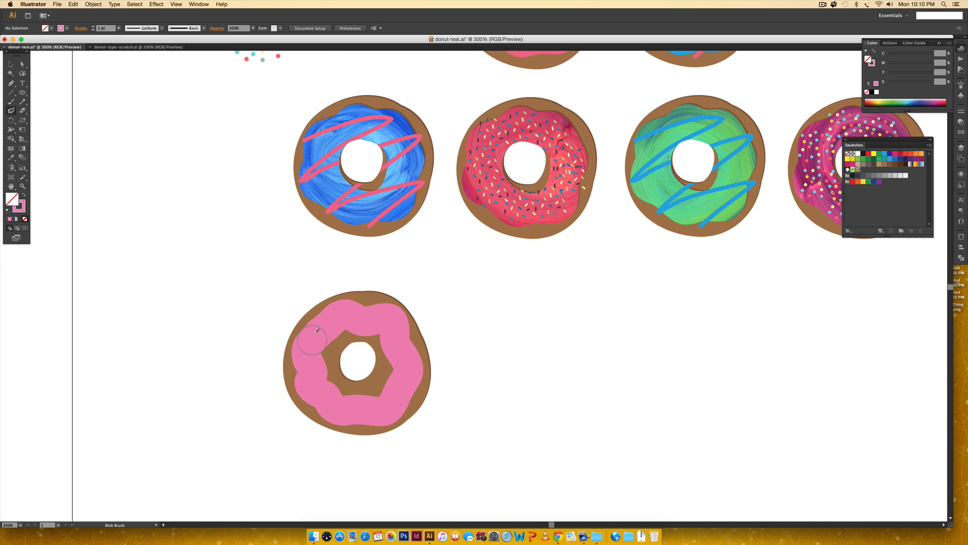
pyautogui.moveTo(376, 325)
pyautogui.mouseDown()
pyautogui.moveTo(389, 368)
pyautogui.moveTo(378, 388)
pyautogui.moveTo(354, 393)
pyautogui.moveTo(325, 376)
pyautogui.moveTo(331, 341)
pyautogui.moveTo(347, 324)
pyautogui.mouseUp()
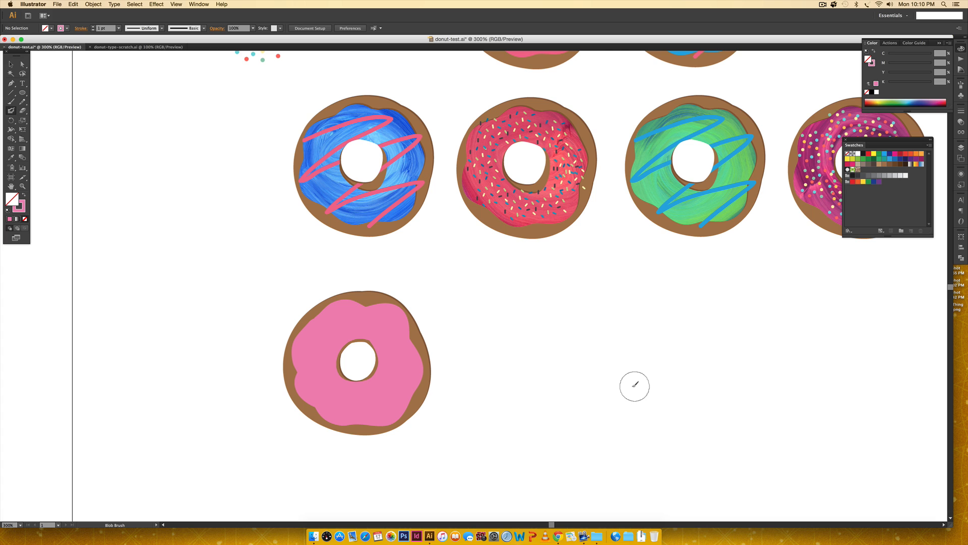
# Select the pink frosting and offset an in-place duplicate of it 1 pt up and 1 pt right
pyautogui.press('v')
pyautogui.click(409, 327)
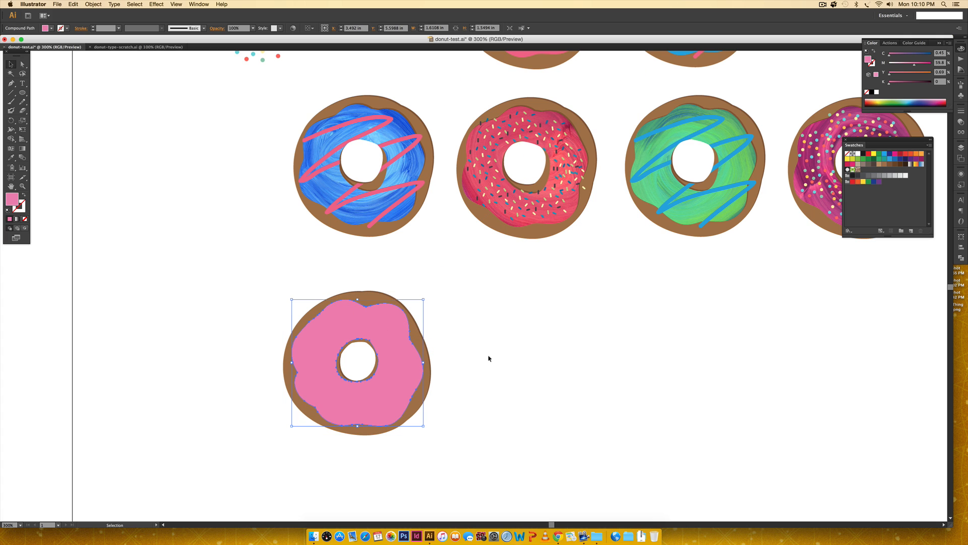
pyautogui.press('Up')
pyautogui.press('Right')
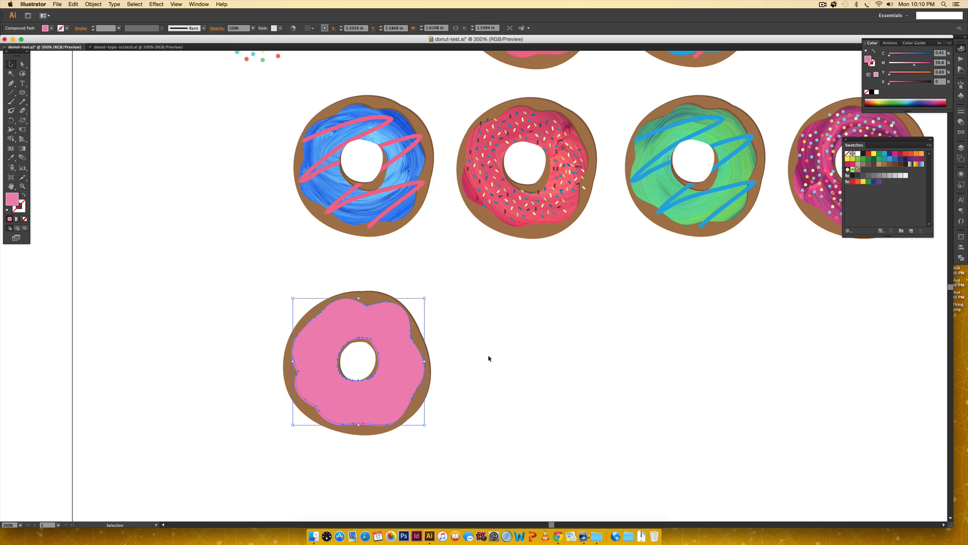
# Recolor the offset frosting duplicate with the existing donuts' dark brown shadow color and place it behind the pink frosting
pyautogui.press('a')
pyautogui.press('v')
pyautogui.press('i')
pyautogui.click(430, 122)
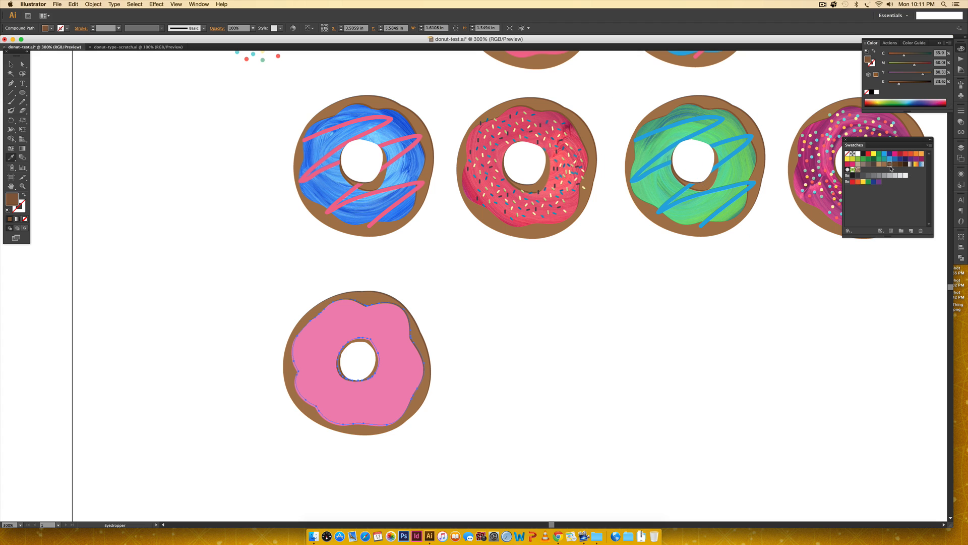
pyautogui.press('v')
pyautogui.click(555, 432)
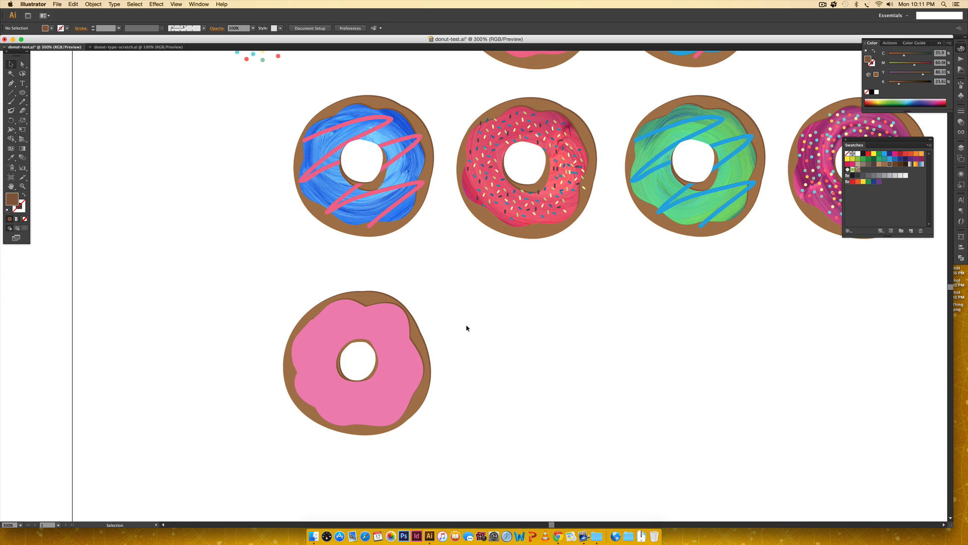
# Select the whole frosted donut and place a duplicate of it to its right on the same row
pyautogui.moveTo(495, 298); pyautogui.dragTo(267, 466)
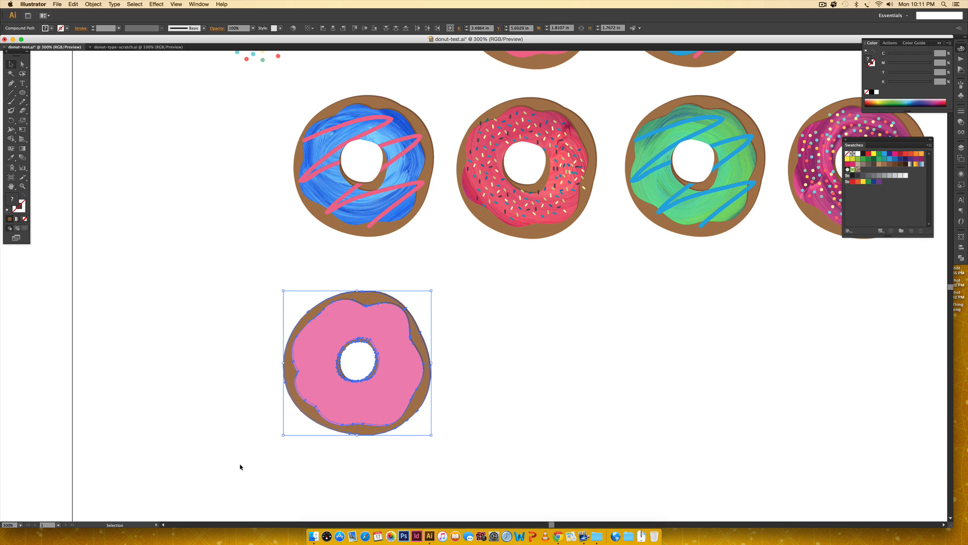
pyautogui.moveTo(337, 326); pyautogui.dragTo(527, 325)
pyautogui.click(691, 346)
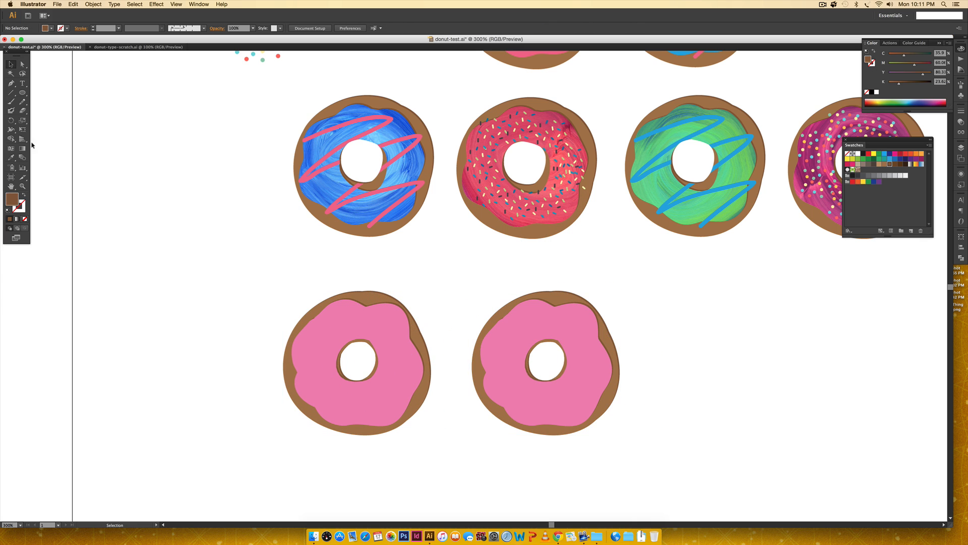
# Paint a bright blue zigzag drizzle across the duplicated donut using a much smaller Blob Brush
pyautogui.click(11, 110)
pyautogui.click(885, 153)
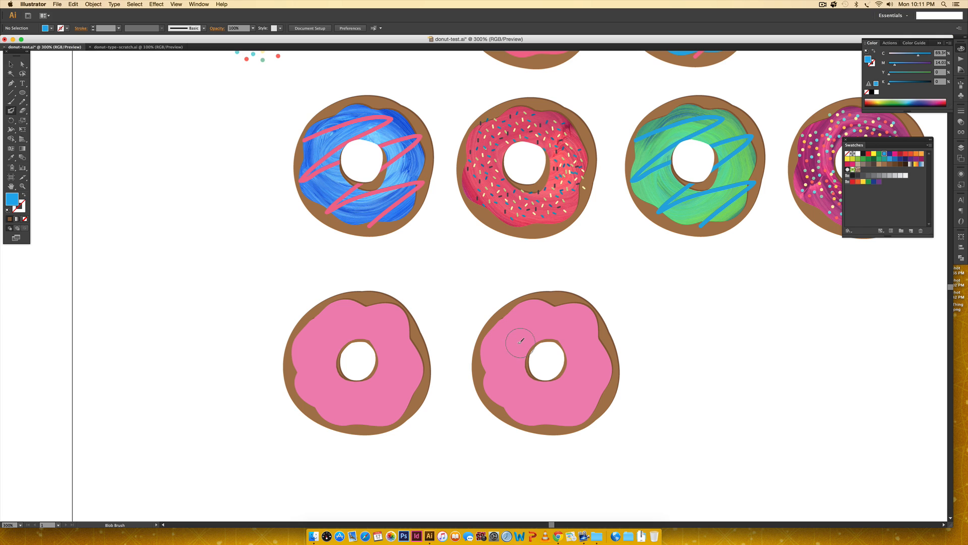
pyautogui.press('[')
pyautogui.press('[')
pyautogui.press('[')
pyautogui.press('[')
pyautogui.moveTo(484, 336)
pyautogui.mouseDown()
pyautogui.moveTo(575, 310)
pyautogui.moveTo(500, 378)
pyautogui.moveTo(588, 356)
pyautogui.moveTo(544, 390)
pyautogui.moveTo(540, 408)
pyautogui.moveTo(602, 394)
pyautogui.mouseUp()
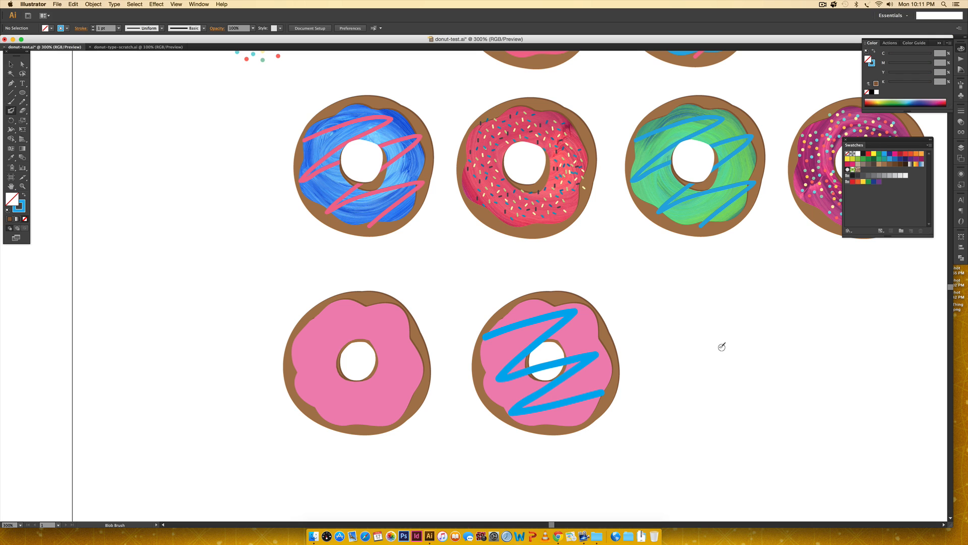
# Paste a copy of the drizzled donut's brown base in front and use it as a clipping mask on the blue zigzag
pyautogui.press('v')
pyautogui.click(601, 334)
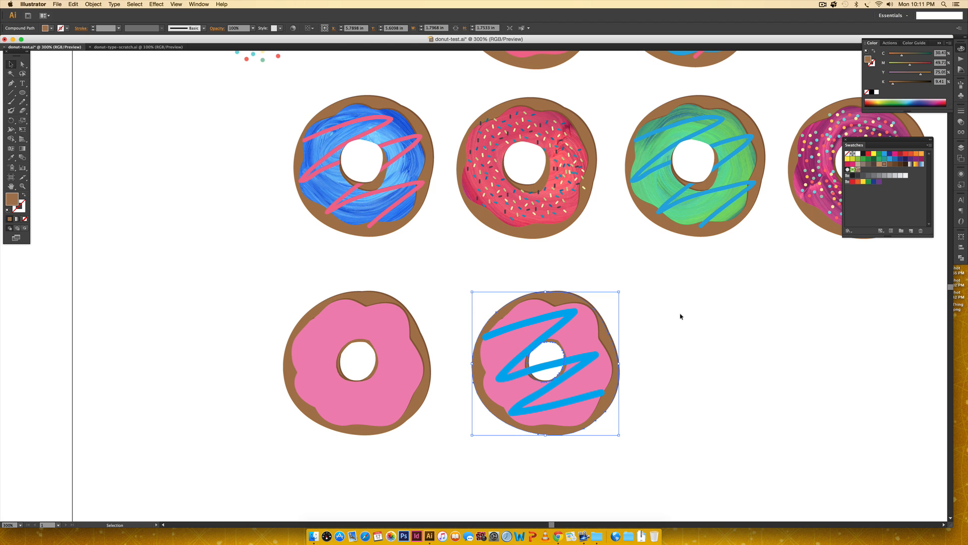
pyautogui.click(703, 371)
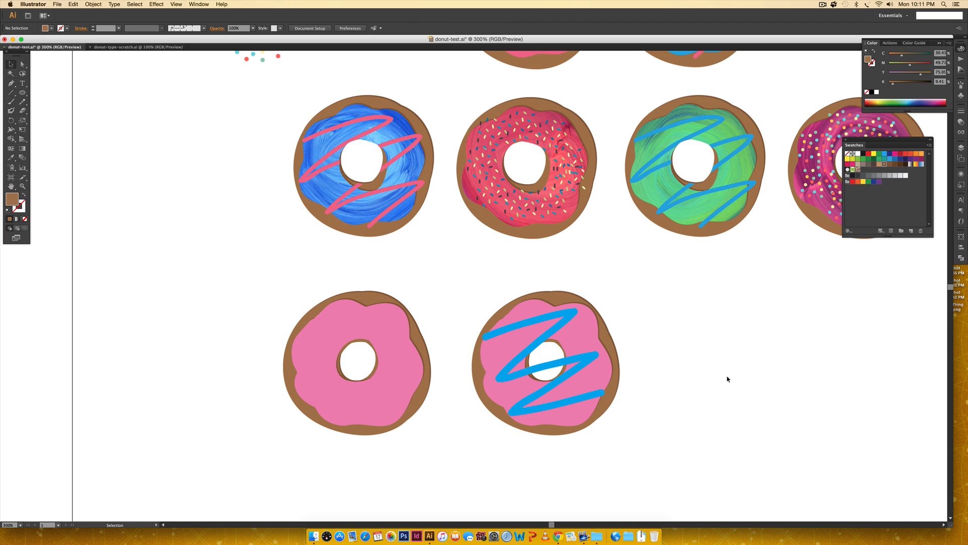
pyautogui.press('super+z')
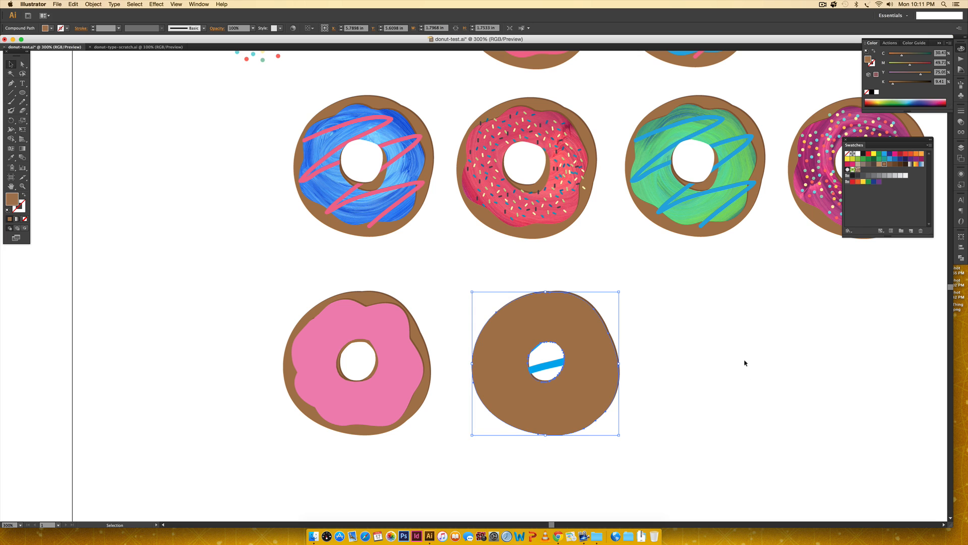
pyautogui.keyDown('shift'); pyautogui.click(547, 364); pyautogui.keyUp('shift')
pyautogui.rightClick(583, 328)
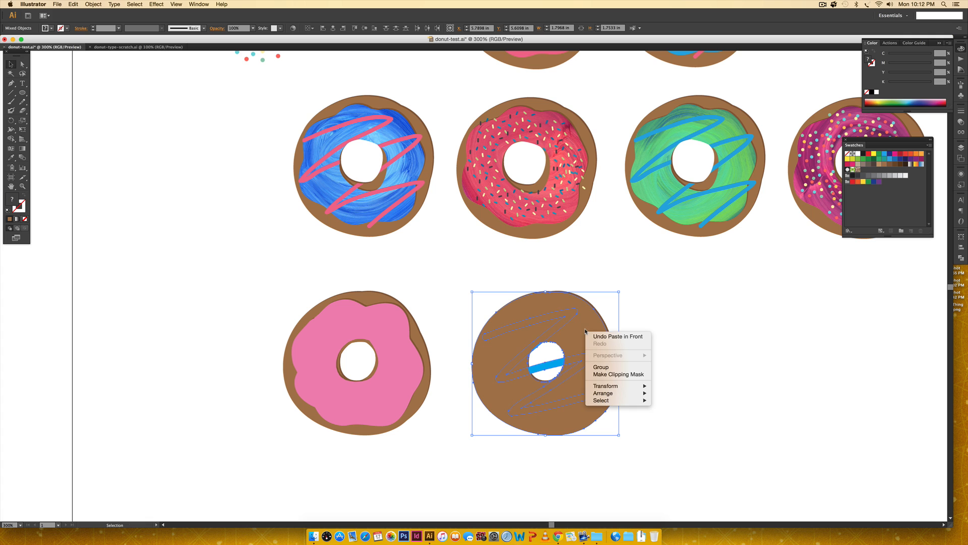
pyautogui.click(605, 374)
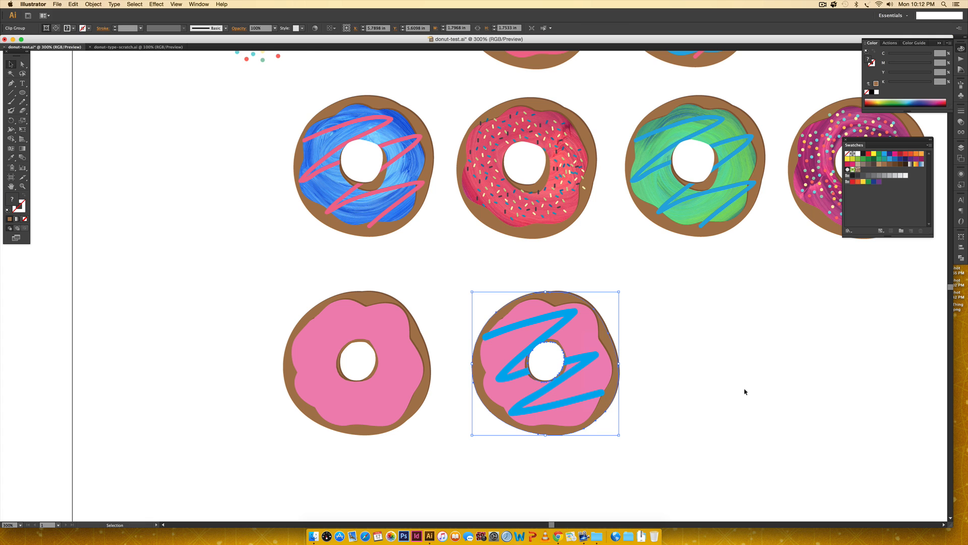
pyautogui.click(732, 407)
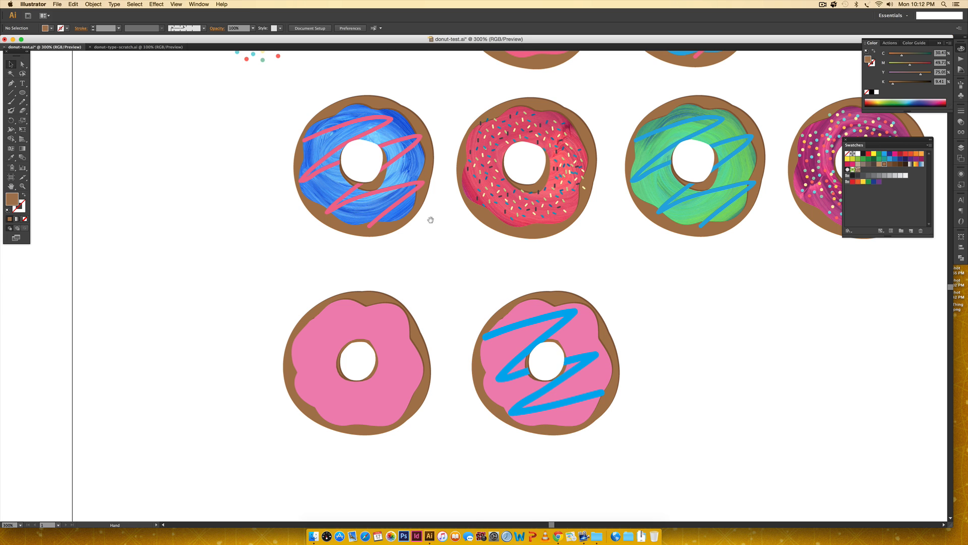
# Select the dark purple-gray square of the sprinkle palette and display its color as RGB values
pyautogui.scroll(10, 428, 218)
pyautogui.hscroll(-6, 428, 218)
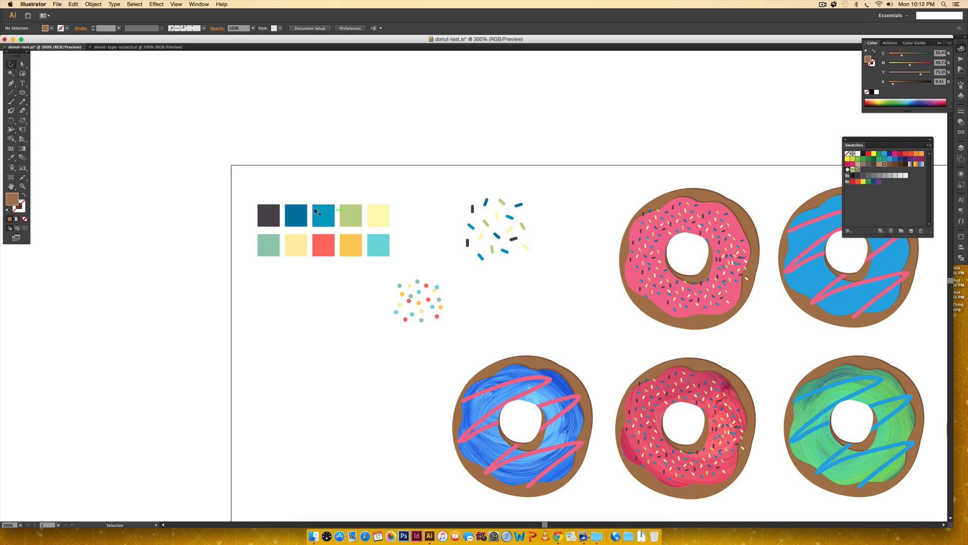
pyautogui.click(270, 217)
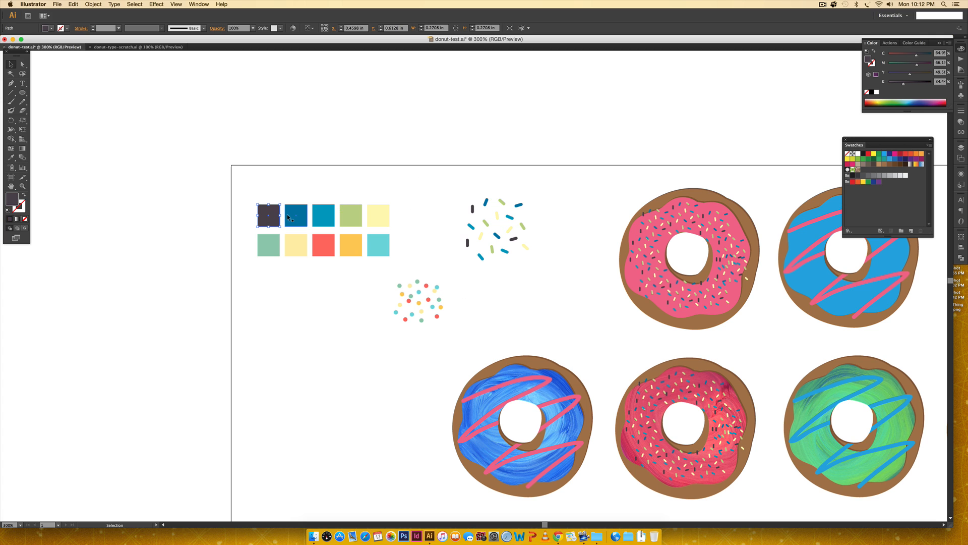
pyautogui.click(950, 43)
pyautogui.click(922, 63)
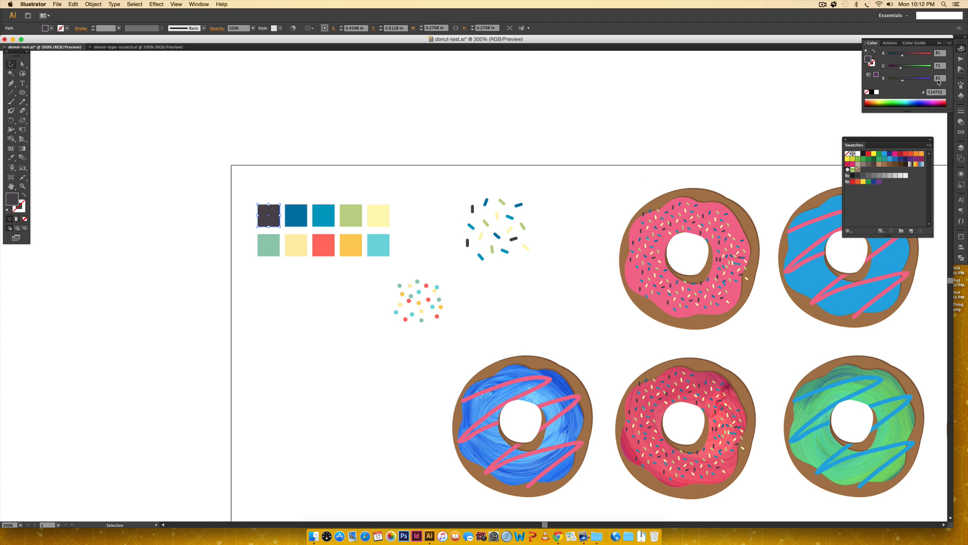
# Examine the RGB values of the remaining nine squares of the sprinkle palette one by one
pyautogui.click(296, 217)
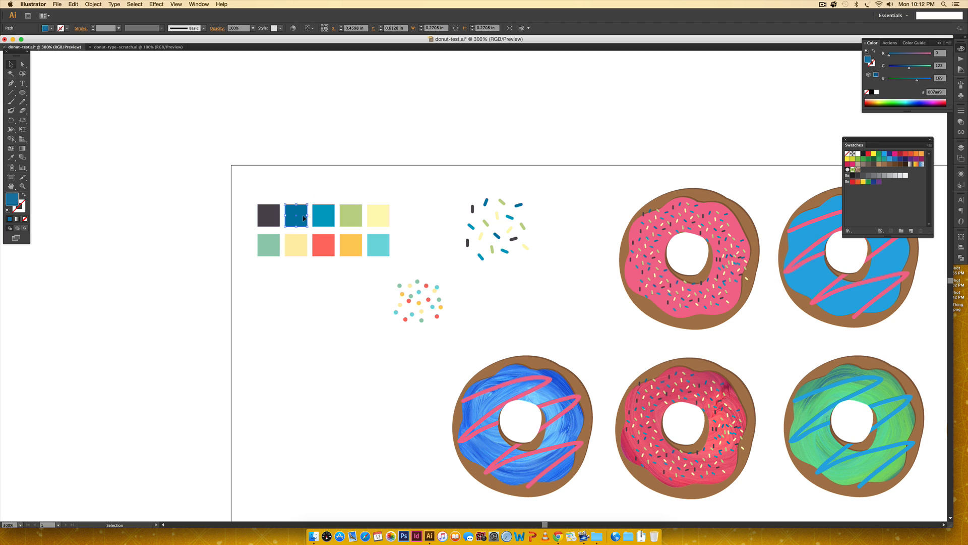
pyautogui.click(322, 216)
pyautogui.click(352, 218)
pyautogui.click(382, 222)
pyautogui.click(267, 251)
pyautogui.click(292, 251)
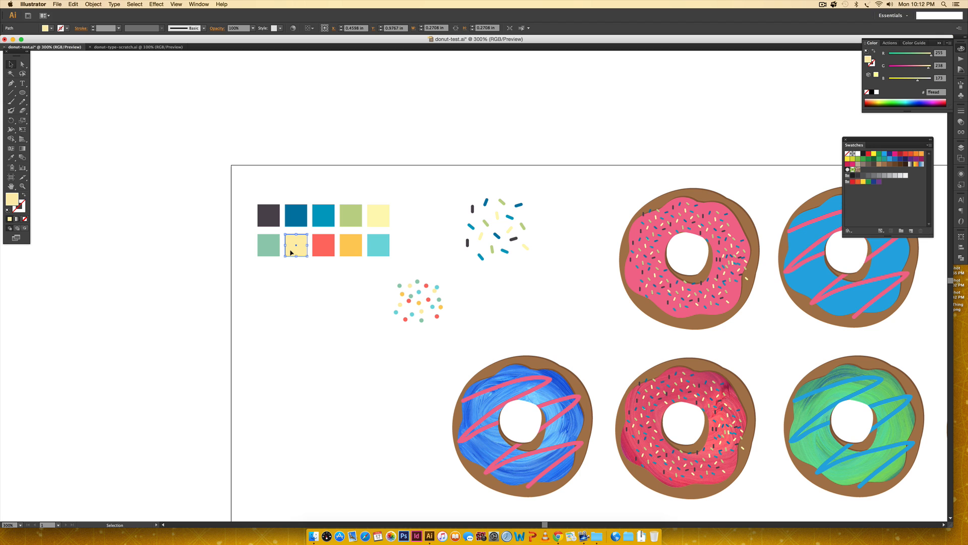
pyautogui.click(322, 249)
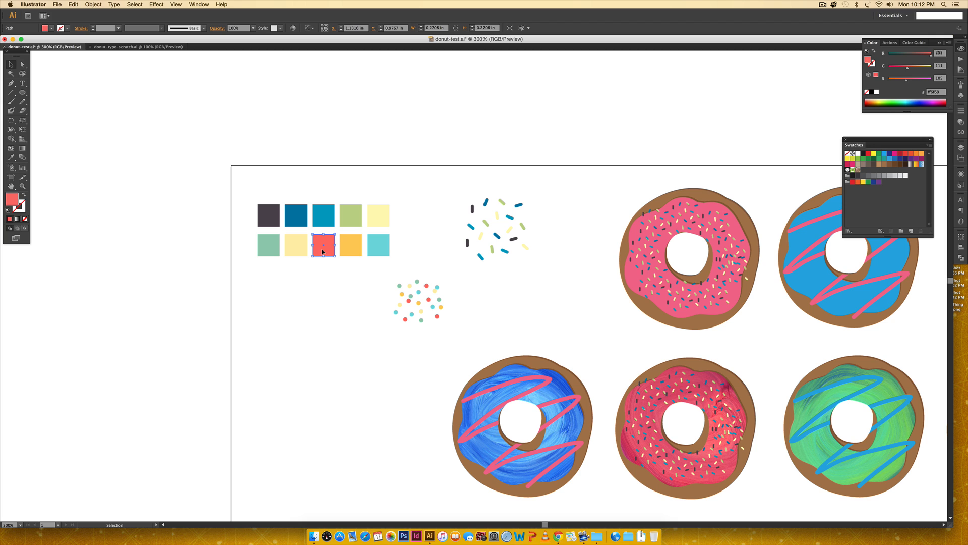
pyautogui.click(348, 248)
pyautogui.click(379, 251)
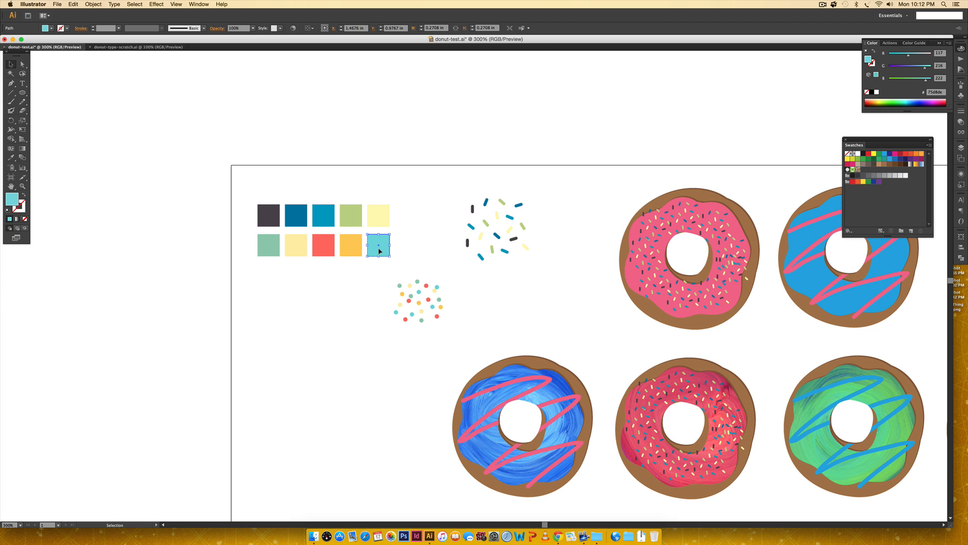
pyautogui.click(401, 161)
# Draw a thin vertical turquoise rounded-rectangle sprinkle, about 0.035 by 0.146 in, between the palette and the existing sprinkle cluster
pyautogui.moveTo(22, 93); pyautogui.dragTo(55, 102)
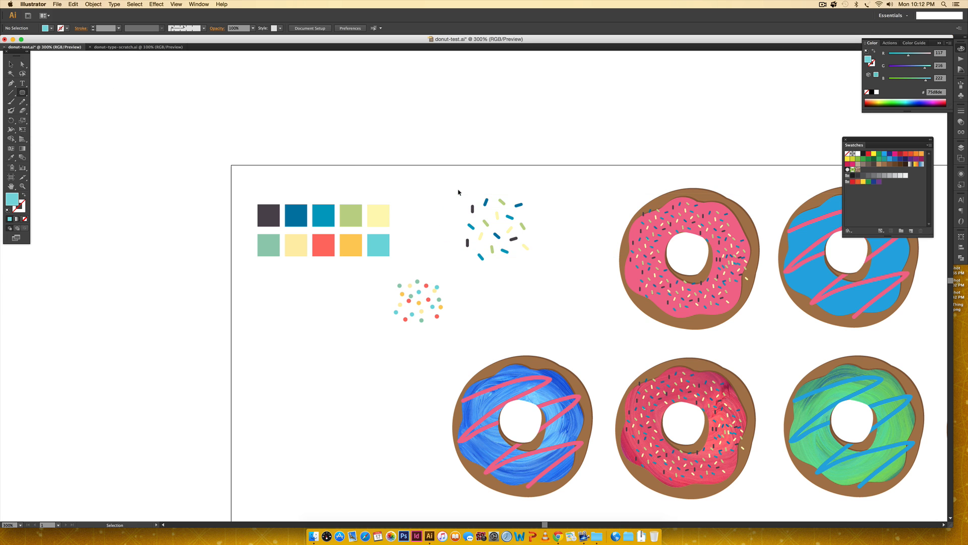
pyautogui.press('super+equal')
pyautogui.scroll(2, 405, 156)
pyautogui.moveTo(416, 151); pyautogui.dragTo(420, 174)
pyautogui.press('v')
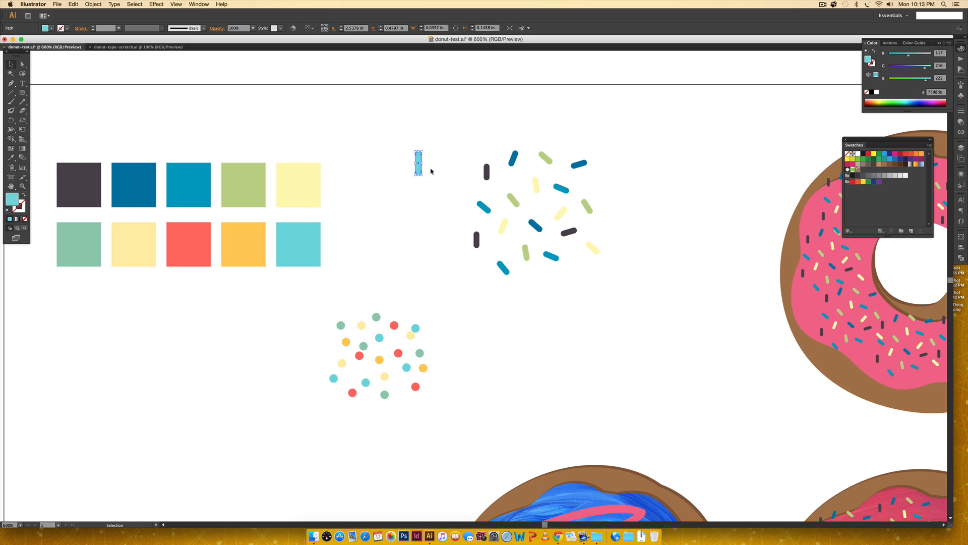
# Recolor the new sprinkle with the dark purple-gray palette color and arrange a duplicate beside it at a different angle
pyautogui.press('i')
pyautogui.click(79, 185)
pyautogui.press('v')
pyautogui.moveTo(421, 144); pyautogui.dragTo(445, 143)
pyautogui.click(464, 123)
pyautogui.moveTo(438, 156); pyautogui.dragTo(436, 156)
# Delete both practice sprinkles beside the finished sprinkle cluster
pyautogui.moveTo(449, 128); pyautogui.dragTo(410, 174)
pyautogui.press('super+z')
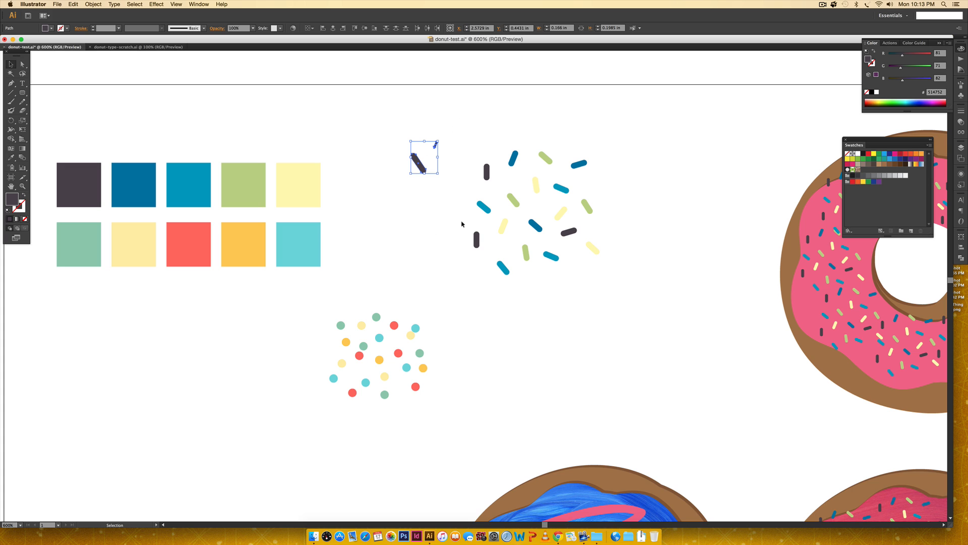
pyautogui.press('Delete')
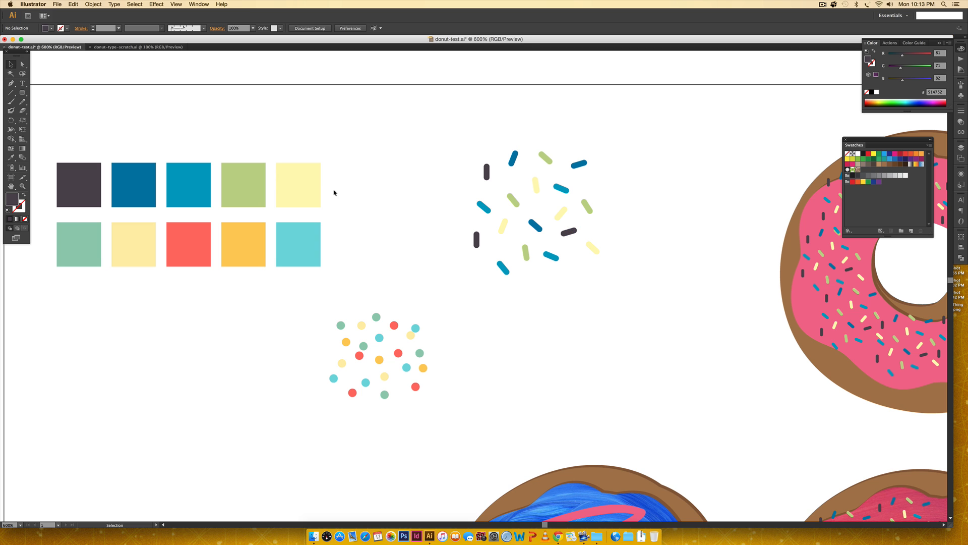
# Draw a dark circle about 0.07 in across beside the round-sprinkle cluster and delete the smaller extra circle below it
pyautogui.press('space')
pyautogui.moveTo(481, 355); pyautogui.dragTo(547, 247)
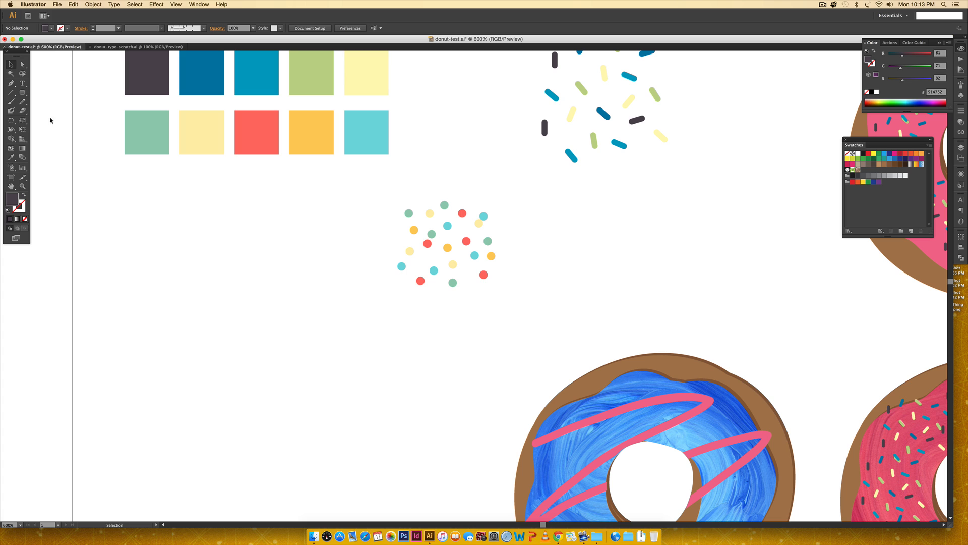
pyautogui.moveTo(22, 92); pyautogui.dragTo(50, 111)
pyautogui.moveTo(342, 233)
pyautogui.mouseDown()
pyautogui.moveTo(346, 223)
pyautogui.moveTo(333, 219)
pyautogui.moveTo(344, 256)
pyautogui.mouseUp()
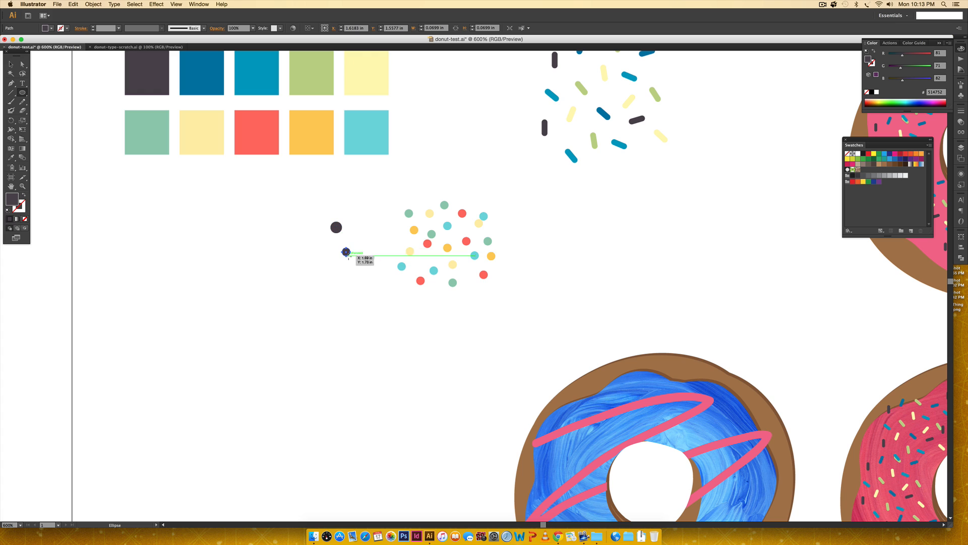
pyautogui.press('v')
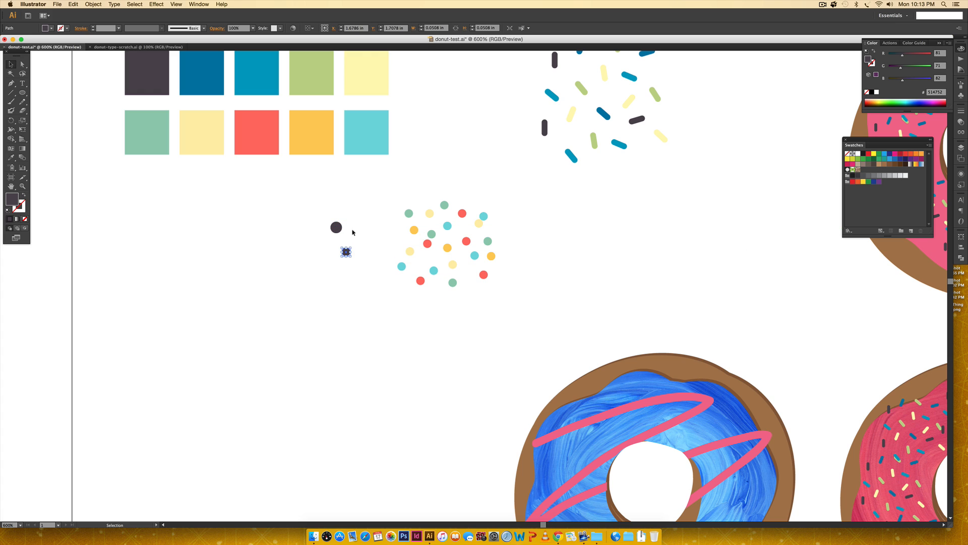
pyautogui.click(353, 232)
pyautogui.click(346, 251)
pyautogui.press('Delete')
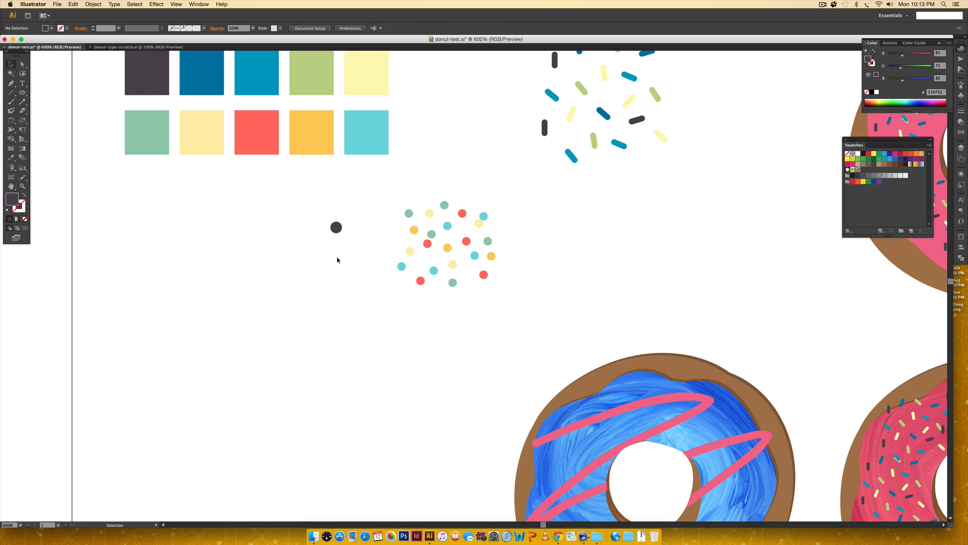
# Scatter three duplicates of the dark dot around it and recolor the upper-right one with the palette's yellow-orange
pyautogui.moveTo(336, 227); pyautogui.dragTo(328, 256)
pyautogui.click(360, 220)
pyautogui.press('i')
pyautogui.click(311, 151)
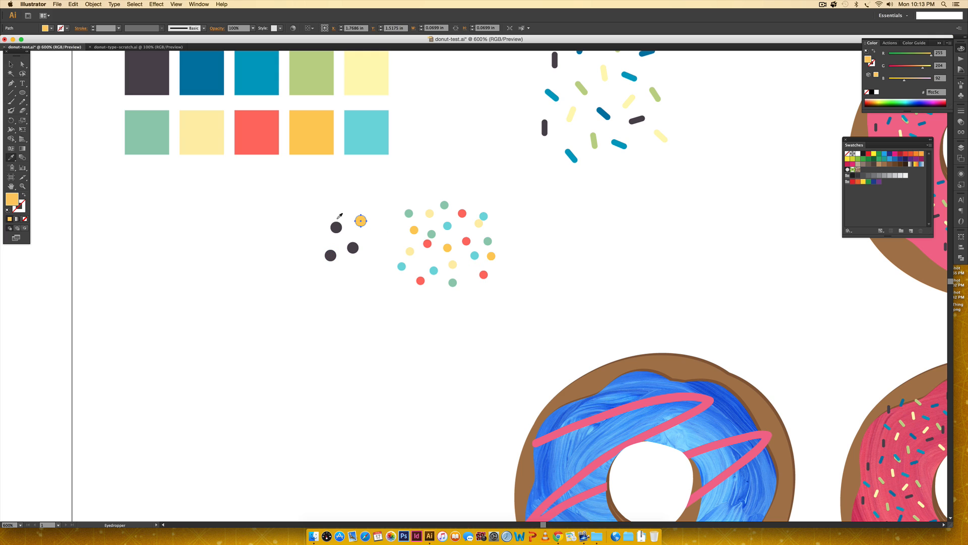
# Recolor the lower-right dark dot with the palette's coral red and the lower-left one with its turquoise
pyautogui.press('v')
pyautogui.click(352, 248)
pyautogui.press('i')
pyautogui.click(256, 134)
pyautogui.press('v')
pyautogui.click(330, 256)
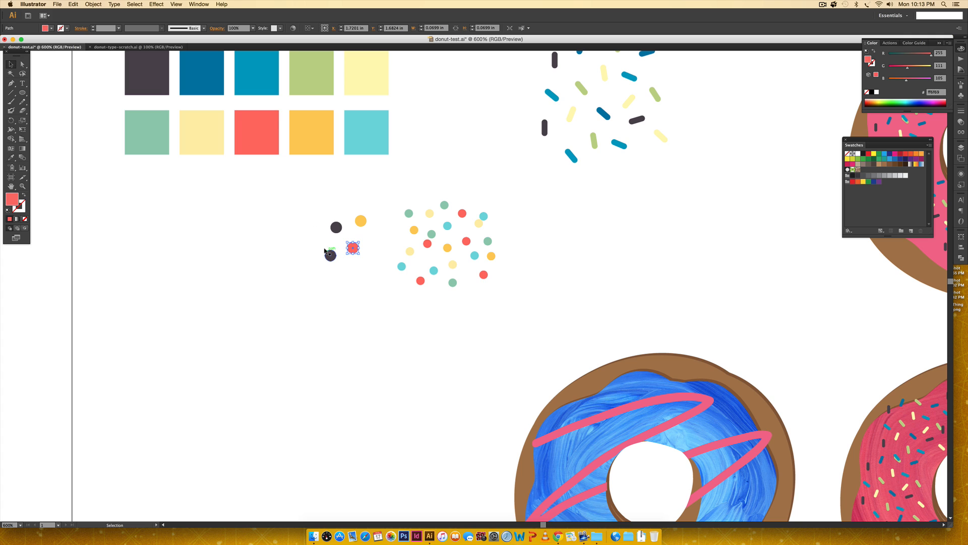
pyautogui.press('i')
pyautogui.click(358, 143)
# Delete the four practice dots beside the round-sprinkle cluster
pyautogui.press('v')
pyautogui.moveTo(318, 201); pyautogui.dragTo(369, 286)
pyautogui.press('Delete')
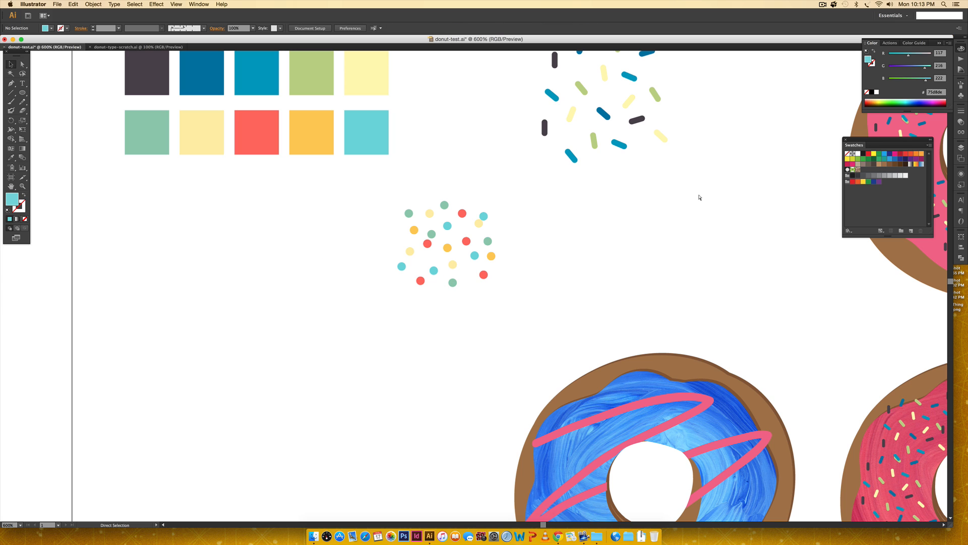
# Create a scatter brush from the whole rod-sprinkle cluster, keeping the default brush options
pyautogui.scroll(4, 682, 211)
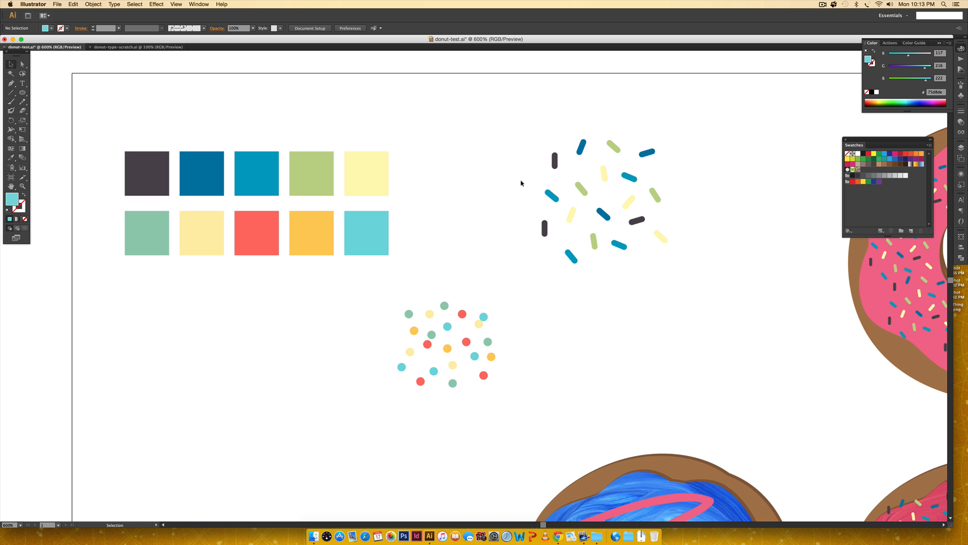
pyautogui.hscroll(5, 523, 225)
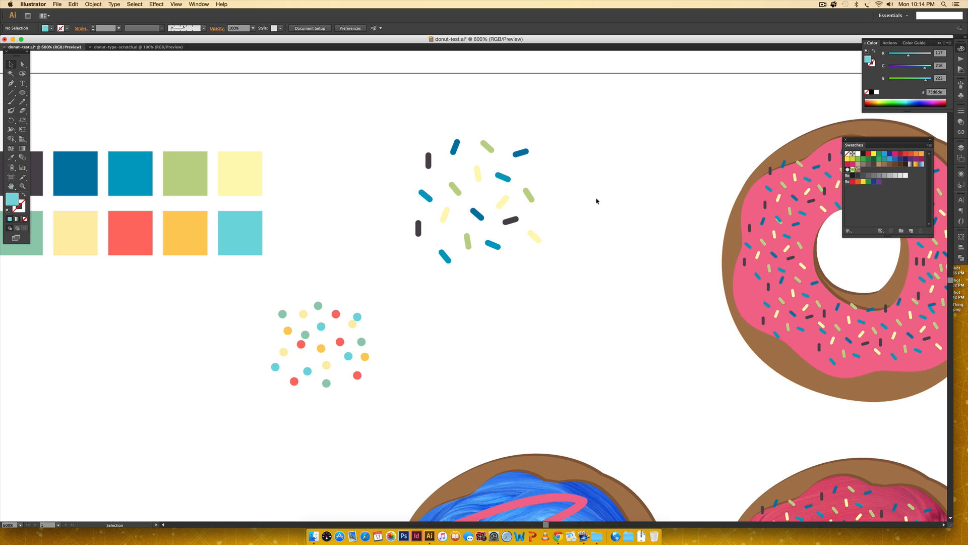
pyautogui.moveTo(593, 112); pyautogui.dragTo(403, 281)
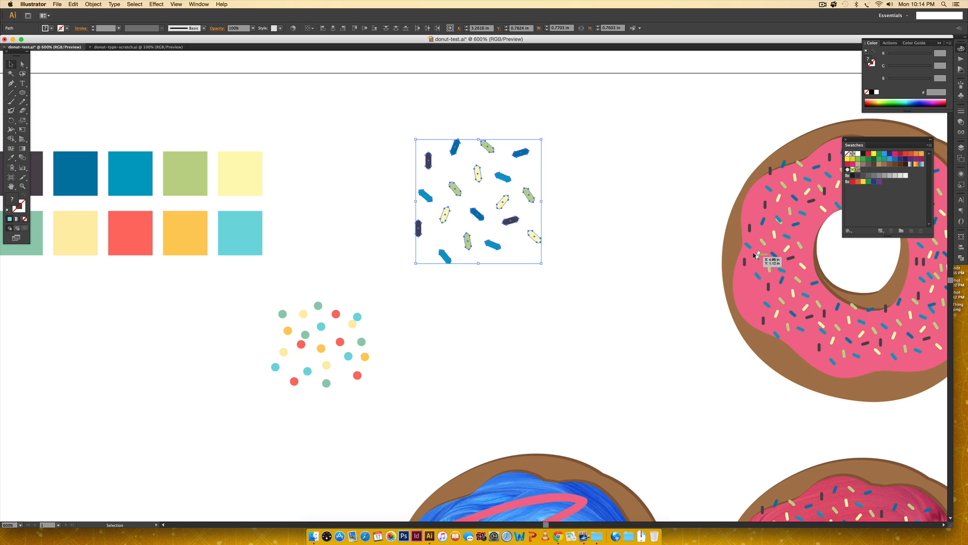
pyautogui.click(961, 84)
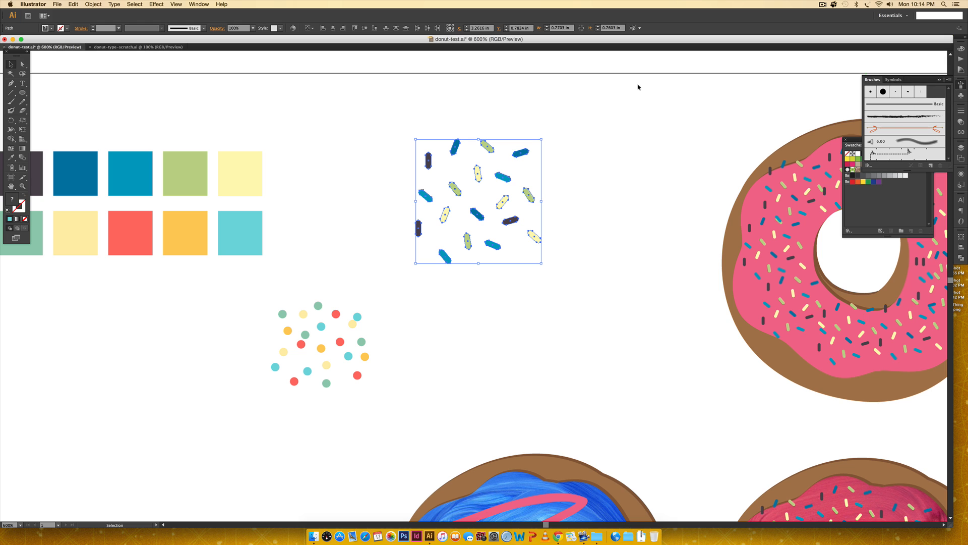
pyautogui.click(199, 4)
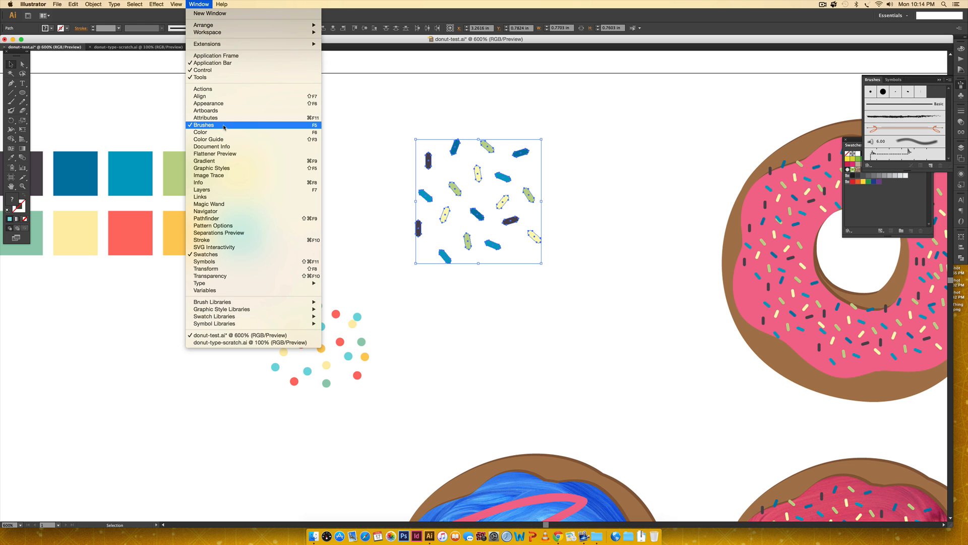
pyautogui.click(755, 137)
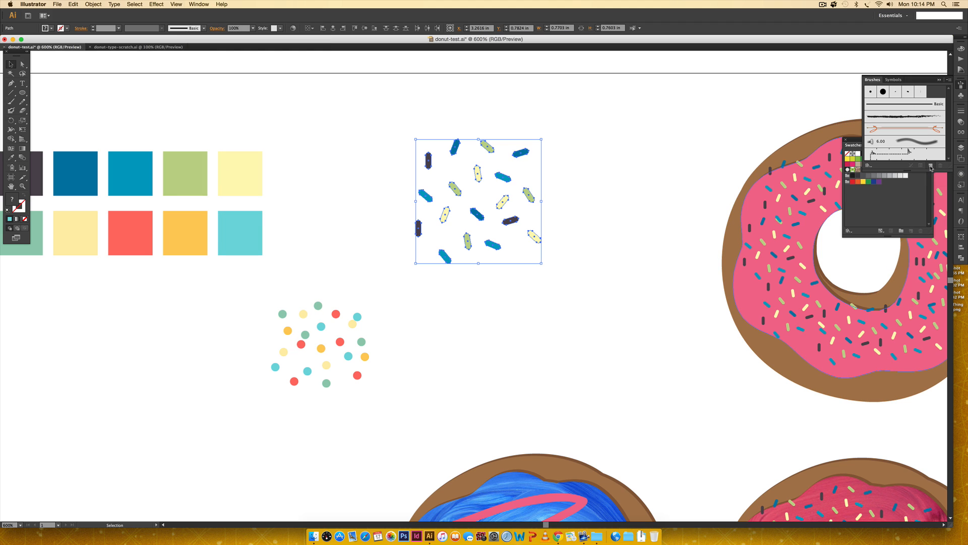
pyautogui.click(931, 166)
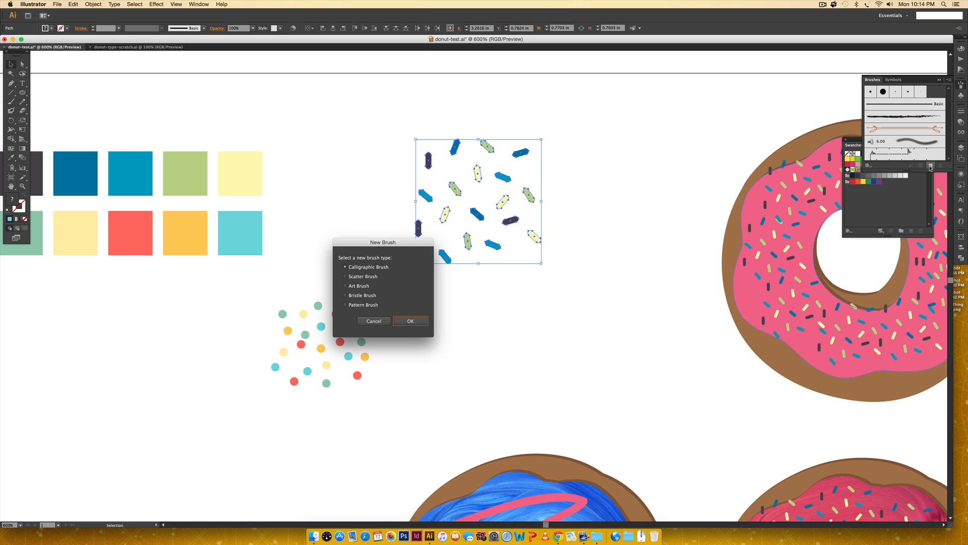
pyautogui.click(345, 276)
pyautogui.click(410, 320)
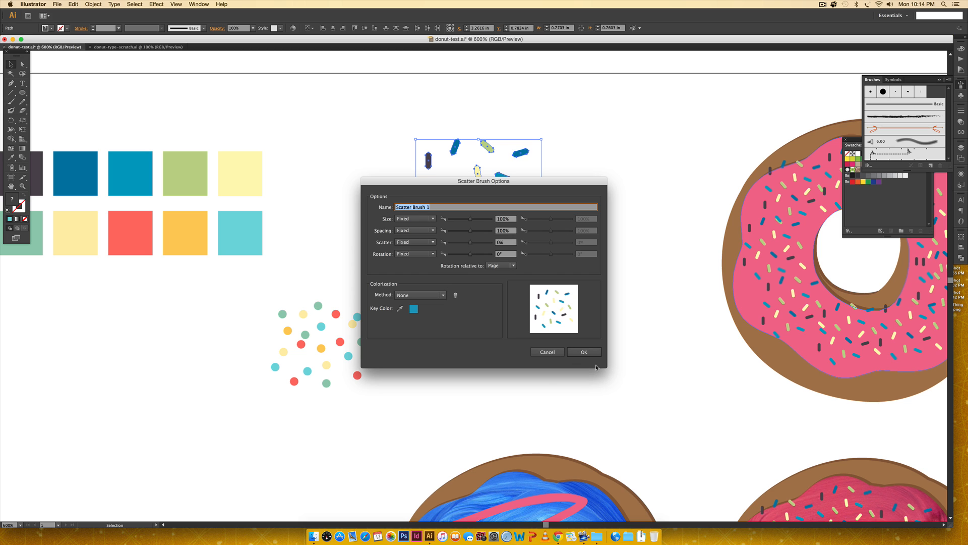
pyautogui.click(584, 352)
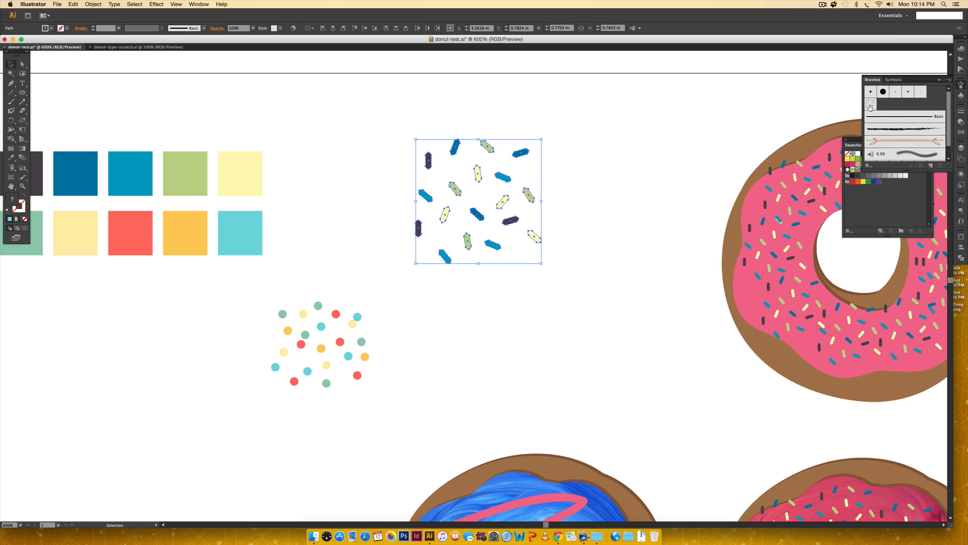
# Create a second scatter brush with default options from the whole round-sprinkle cluster
pyautogui.click(517, 325)
pyautogui.moveTo(260, 285); pyautogui.dragTo(379, 403)
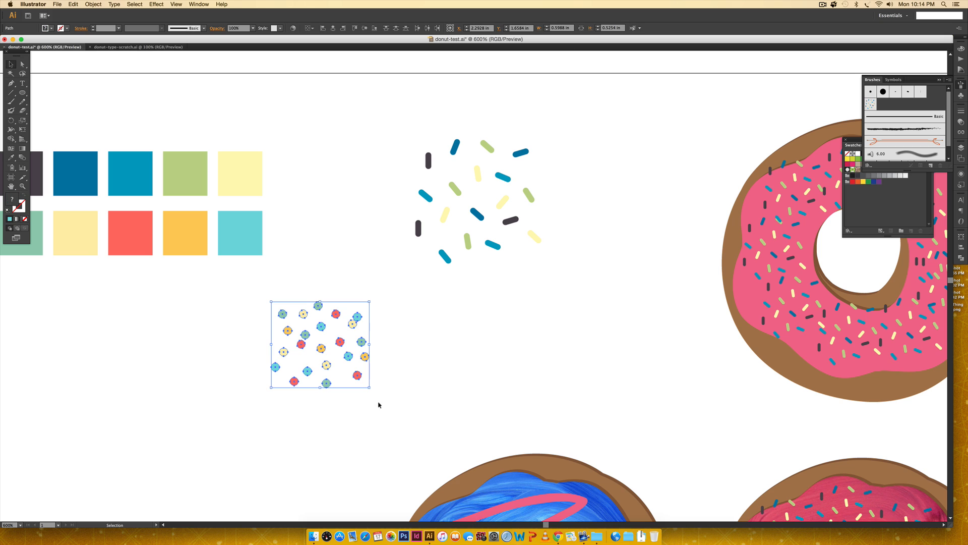
pyautogui.click(930, 168)
pyautogui.click(346, 276)
pyautogui.click(416, 322)
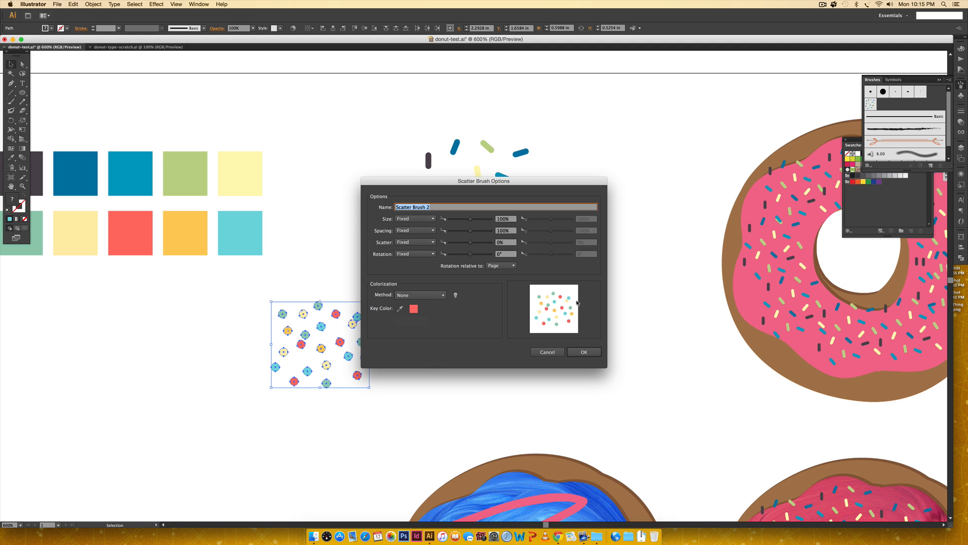
pyautogui.click(585, 352)
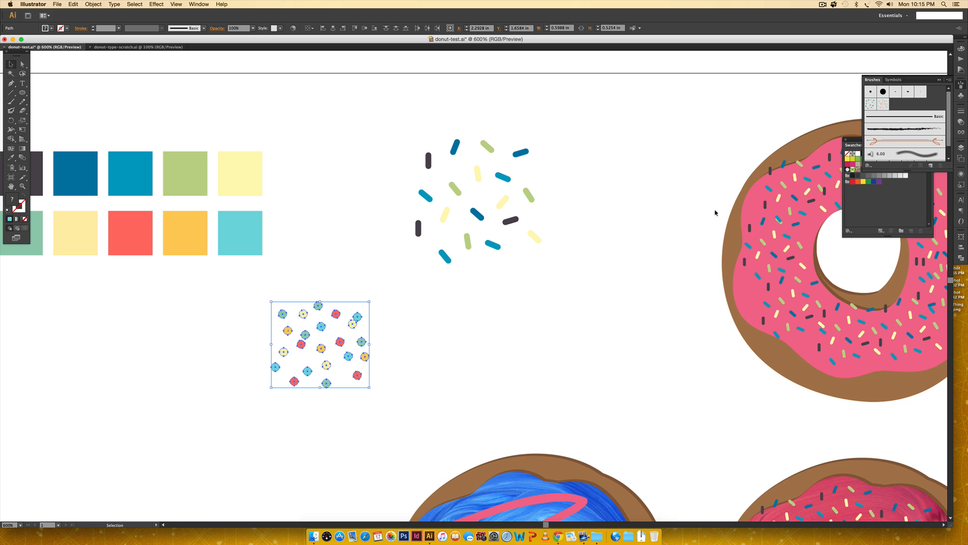
# Pencil a loop about 0.96 by 1.01 in around the plain pink donut's frosting and apply the rod-sprinkle scatter brush to it
pyautogui.scroll(-15, 615, 210)
pyautogui.scroll(2, 615, 210)
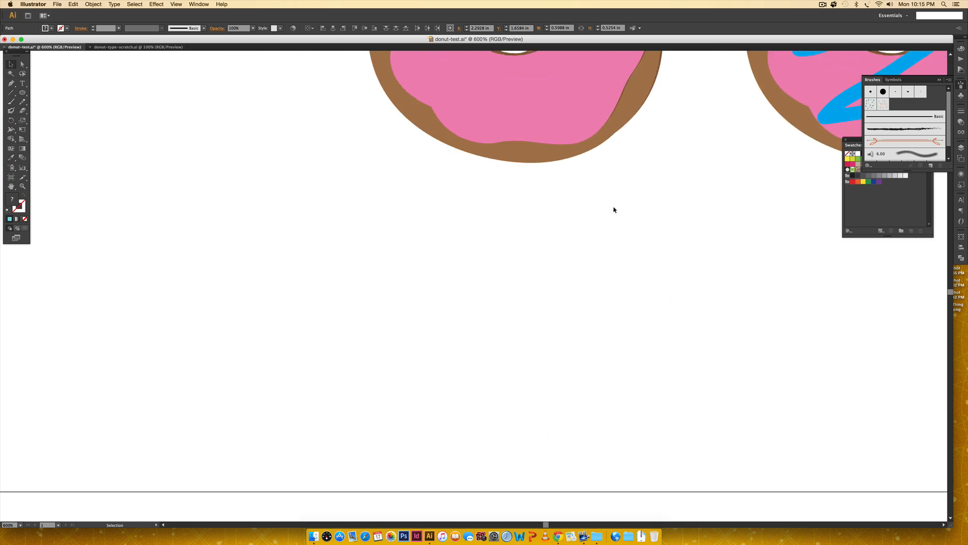
pyautogui.scroll(6, 614, 210)
pyautogui.click(630, 181)
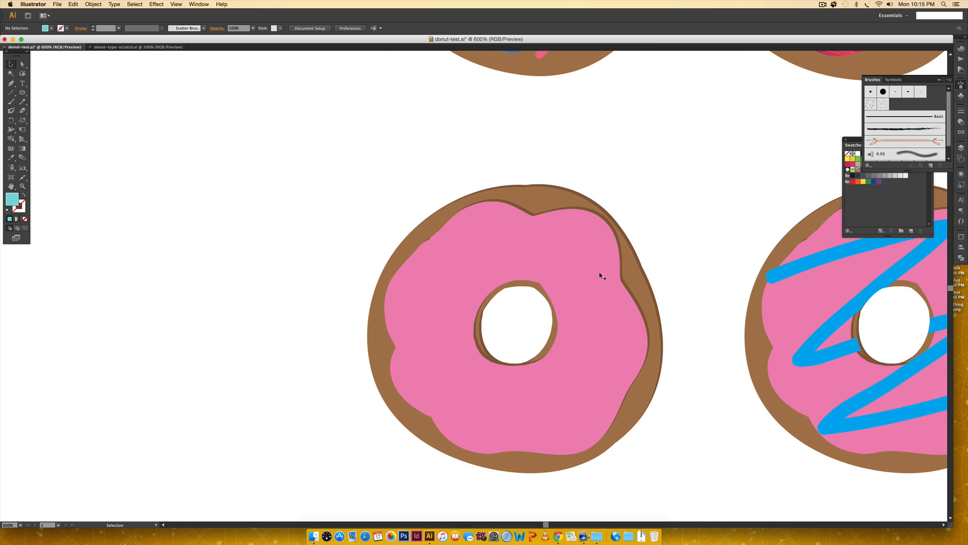
pyautogui.press('n')
pyautogui.moveTo(593, 302); pyautogui.dragTo(566, 256)
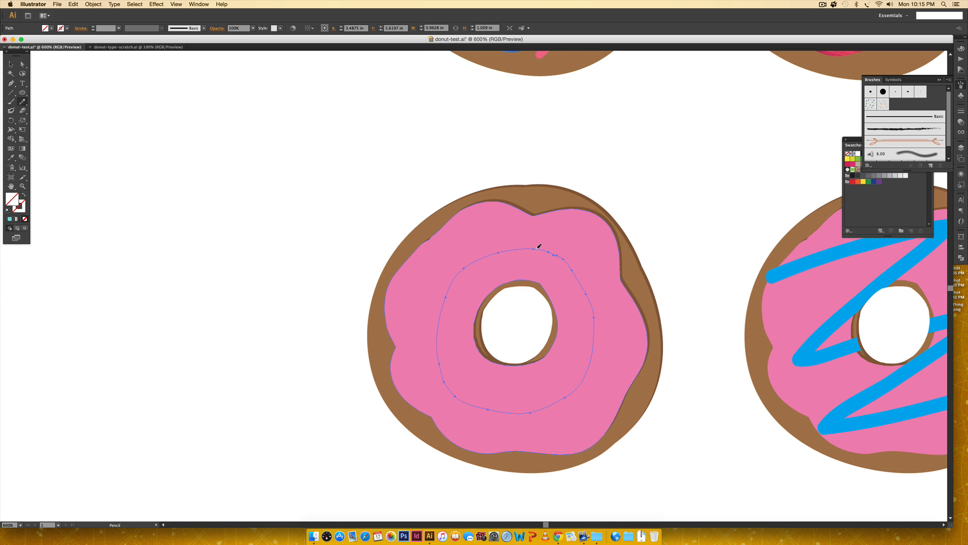
pyautogui.moveTo(570, 262); pyautogui.dragTo(572, 270)
pyautogui.click(871, 104)
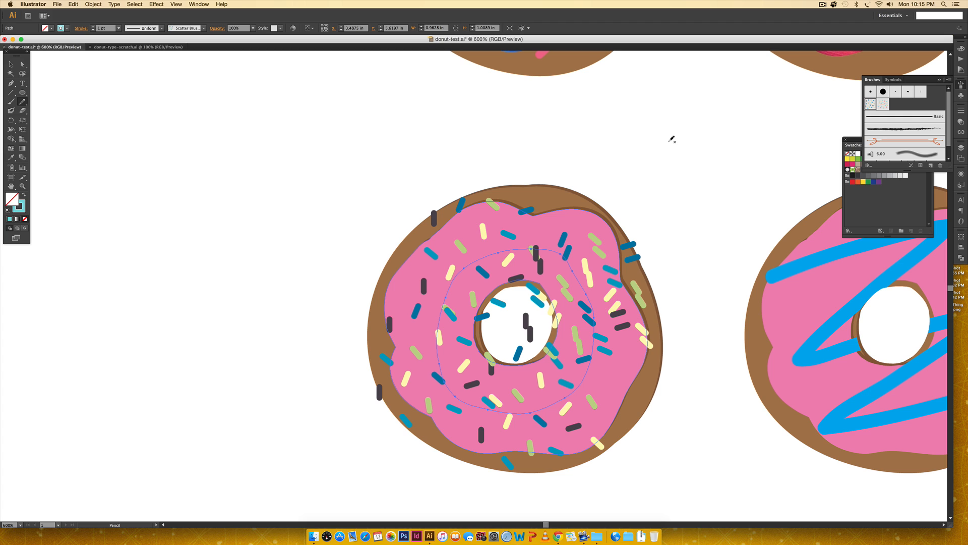
# Try stroke weights of 0.5 pt and 0.75 pt on the rod-sprinkle loop
pyautogui.press('v')
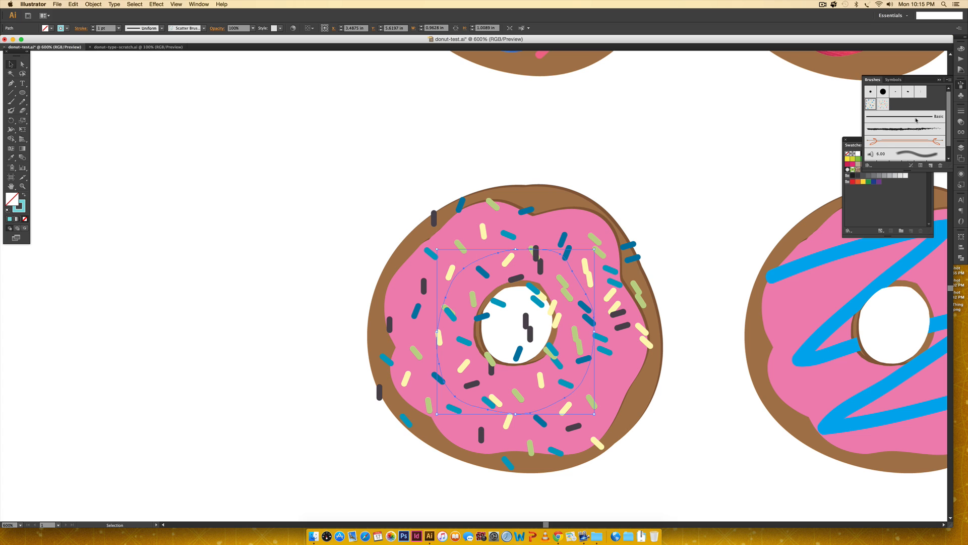
pyautogui.click(962, 112)
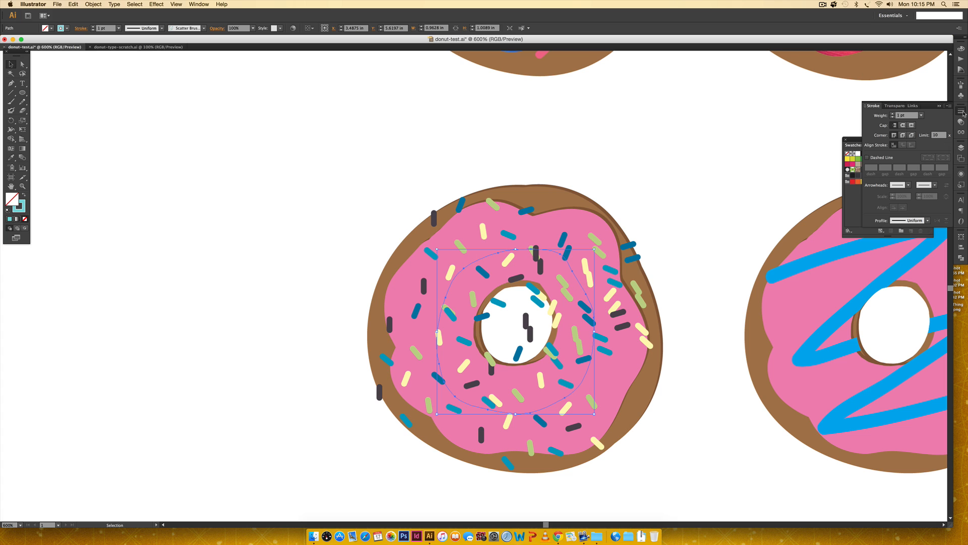
pyautogui.click(902, 118)
pyautogui.press('BackSpace')
pyautogui.write('.5')
pyautogui.press('Return')
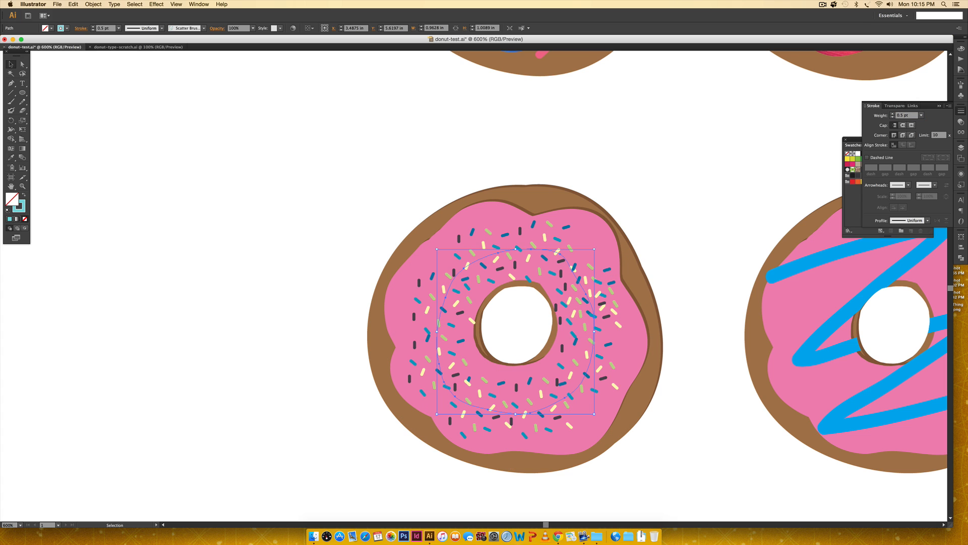
pyautogui.click(900, 116)
pyautogui.write('7')
pyautogui.press('Return')
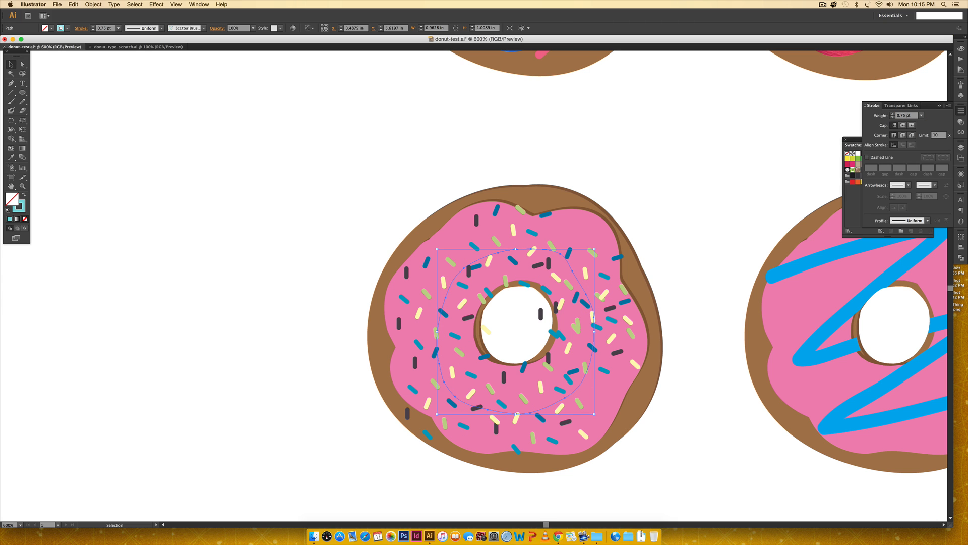
pyautogui.click(668, 143)
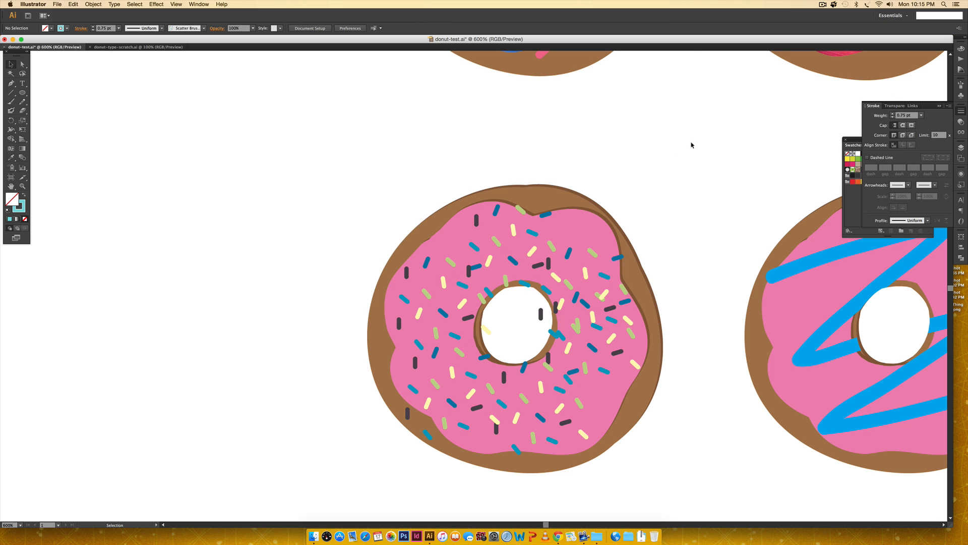
# Set the stroke weight of the pink donut's rod-sprinkle loop to 0.6 pt
pyautogui.press('super+minus')
pyautogui.press('super+minus')
pyautogui.press('super+minus')
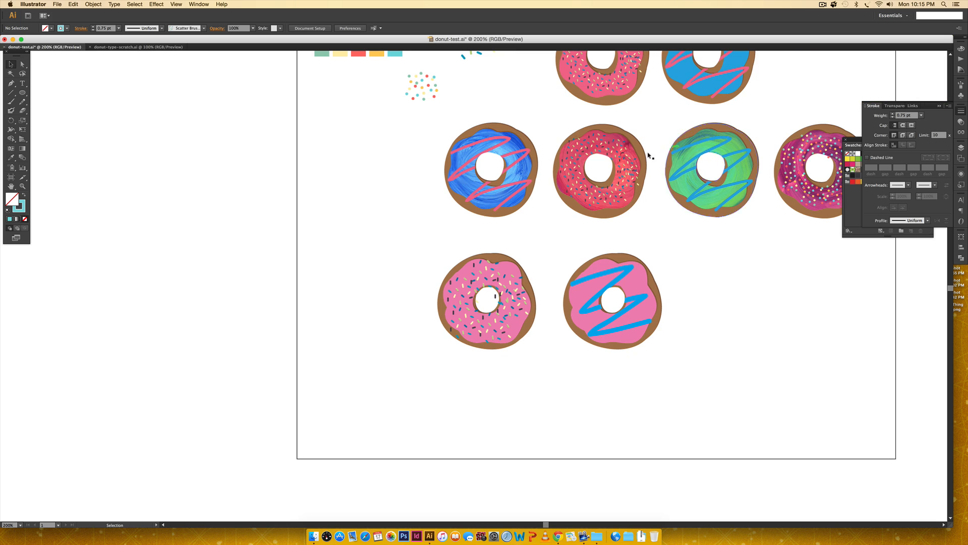
pyautogui.click(506, 294)
pyautogui.click(896, 115)
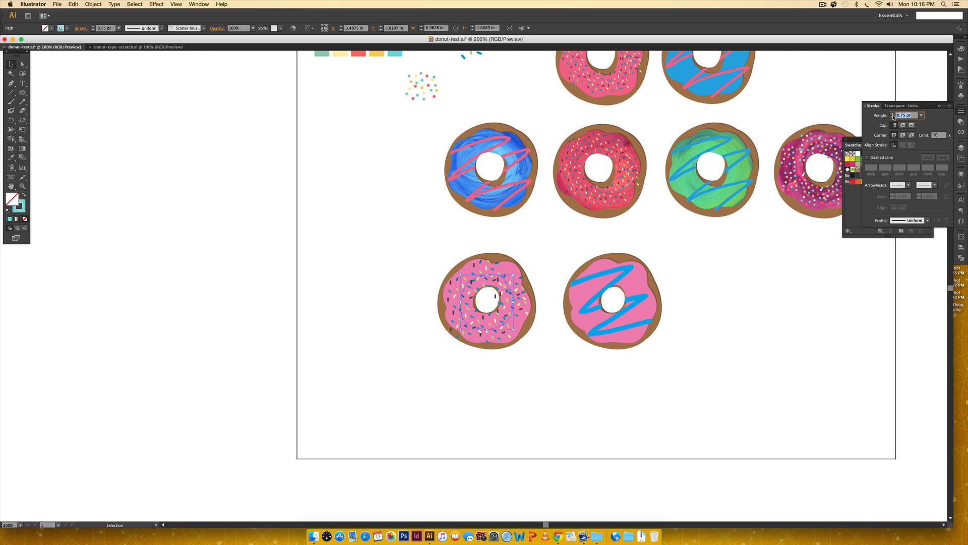
pyautogui.press('BackSpace')
pyautogui.write('.6')
pyautogui.press('Return')
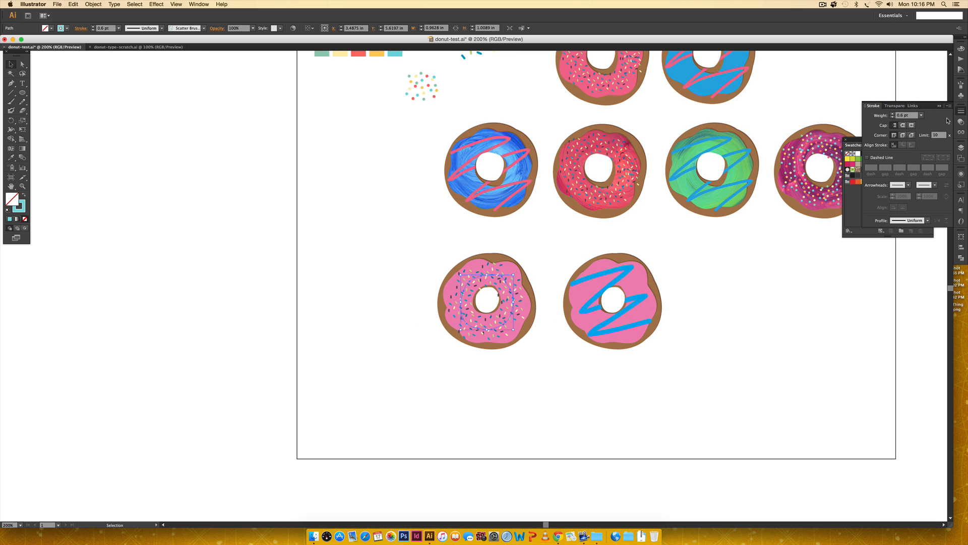
pyautogui.click(763, 300)
# Duplicate the whole pink donut with rod sprinkles and place the copy to its left, level with it
pyautogui.moveTo(670, 156); pyautogui.dragTo(598, 197)
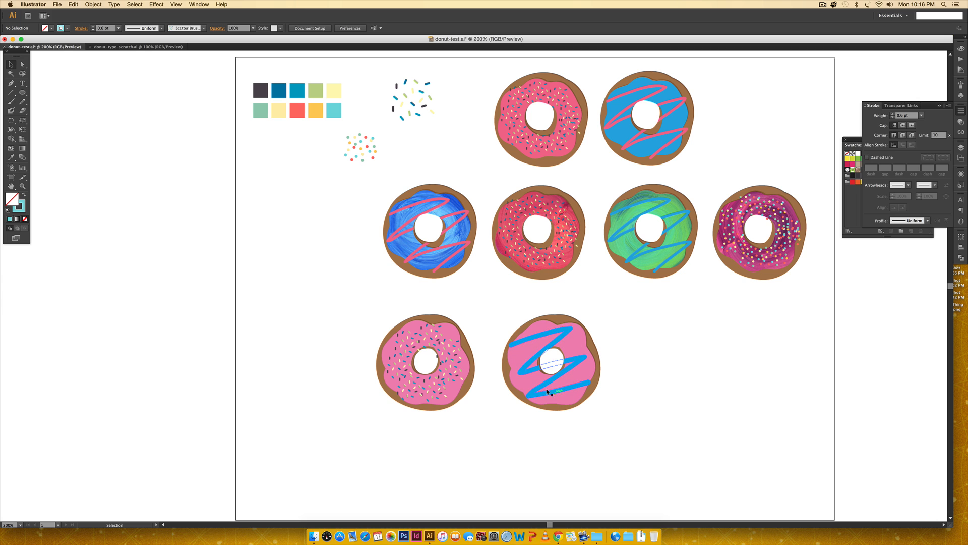
pyautogui.moveTo(357, 308); pyautogui.dragTo(464, 432)
pyautogui.moveTo(453, 376); pyautogui.dragTo(335, 374)
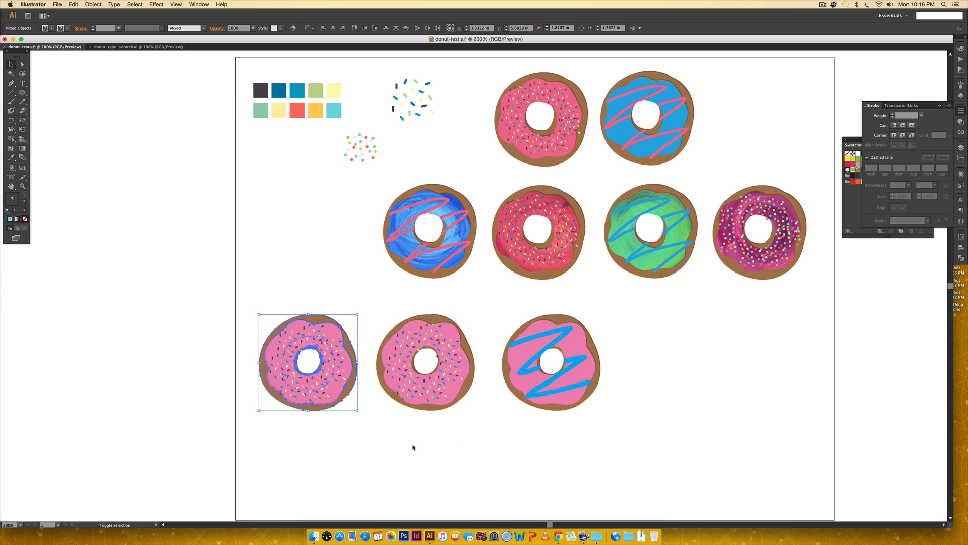
pyautogui.click(410, 445)
# Apply the round-sprinkle scatter brush to the sprinkle loop on the duplicated donut
pyautogui.click(329, 349)
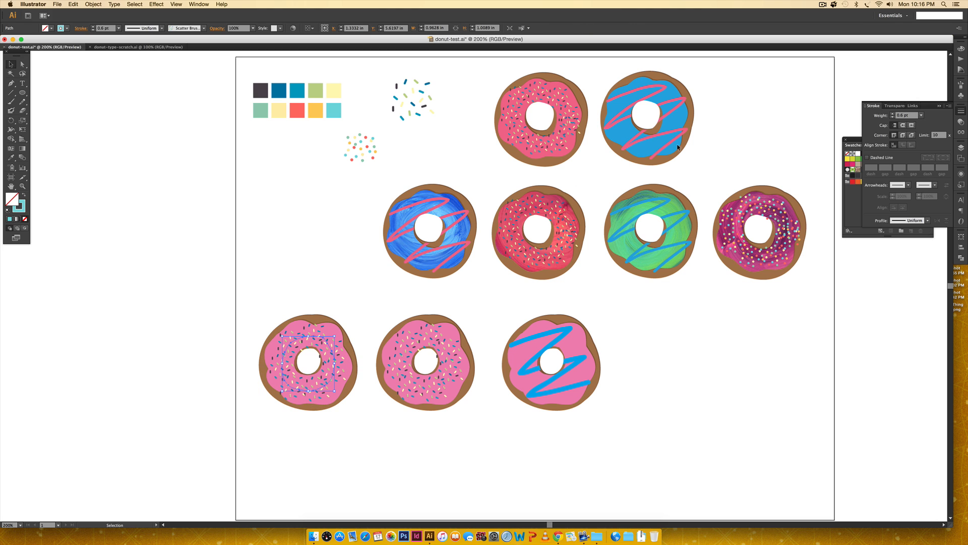
pyautogui.click(961, 84)
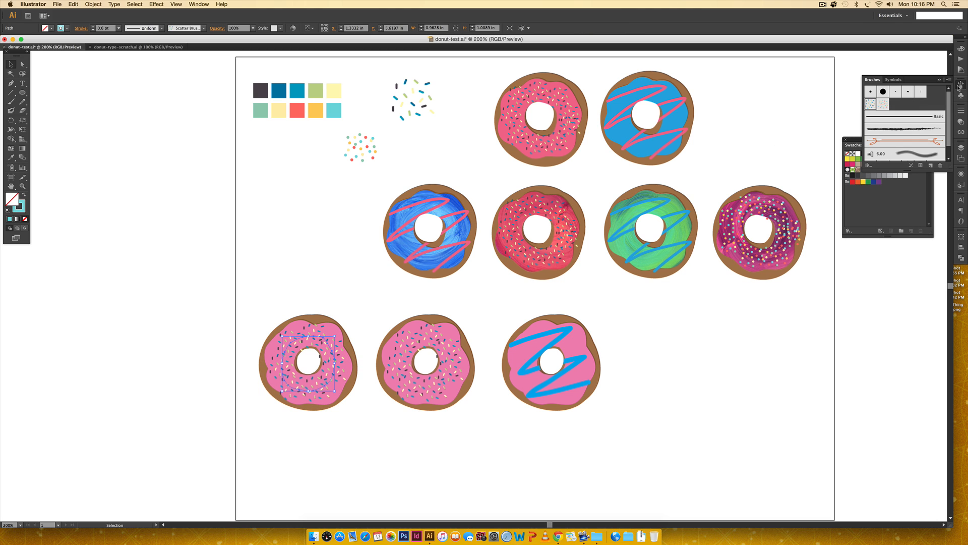
pyautogui.click(882, 105)
# Try stroke weights of 0.5 pt and 0.75 pt on the duplicated donut's round-sprinkle loop
pyautogui.click(960, 112)
pyautogui.click(893, 114)
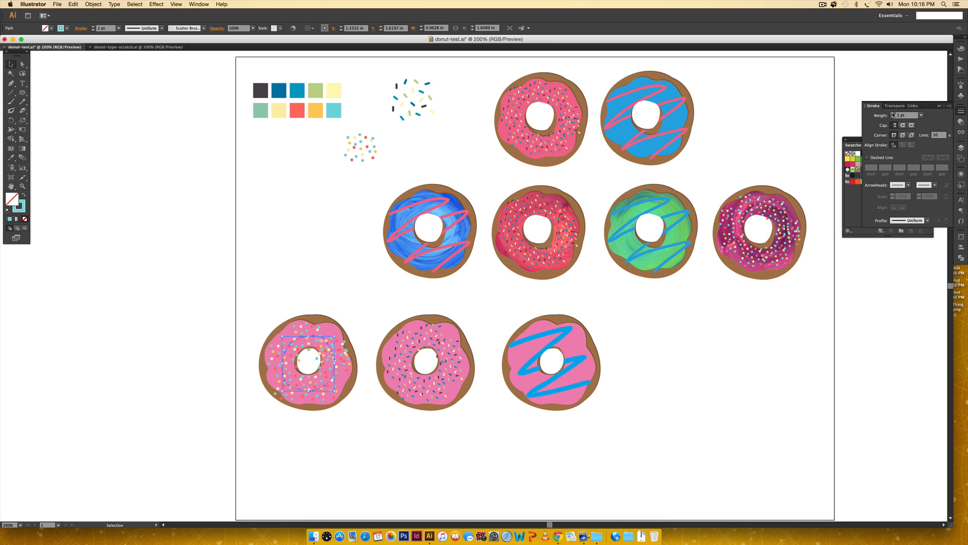
pyautogui.doubleClick(909, 116)
pyautogui.write('.')
pyautogui.write('5')
pyautogui.press('Return')
pyautogui.doubleClick(912, 116)
pyautogui.write('.')
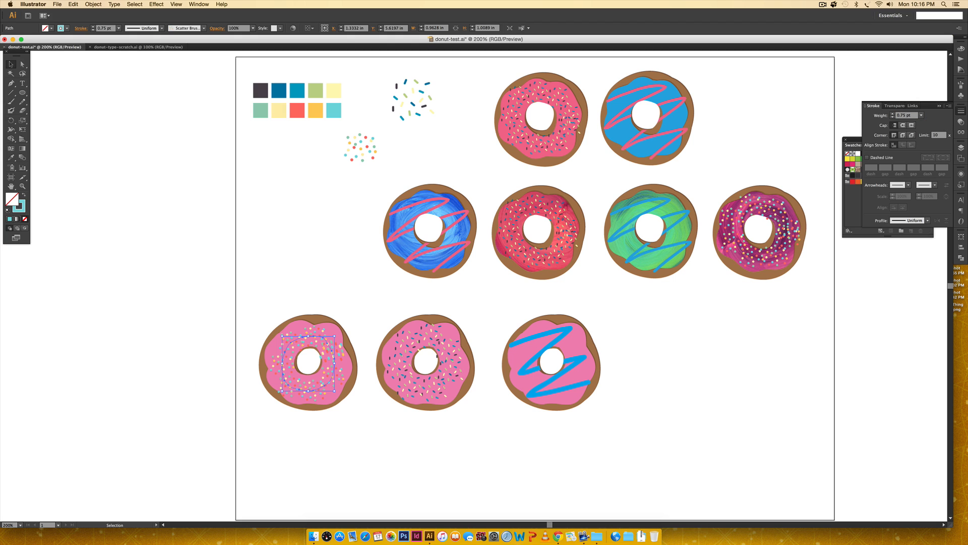
pyautogui.click(430, 466)
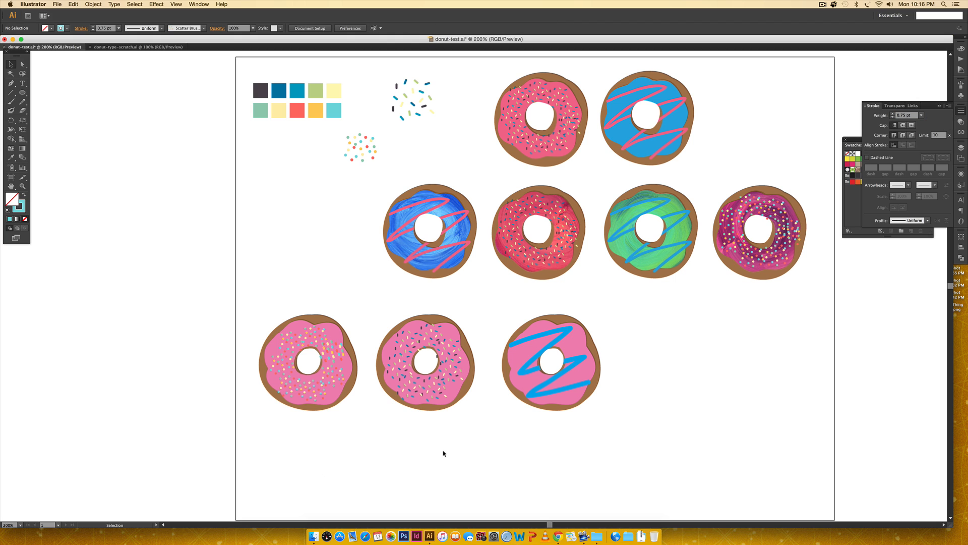
# Set the stroke weight of the duplicated donut's round-sprinkle loop to 0.8 pt
pyautogui.click(303, 348)
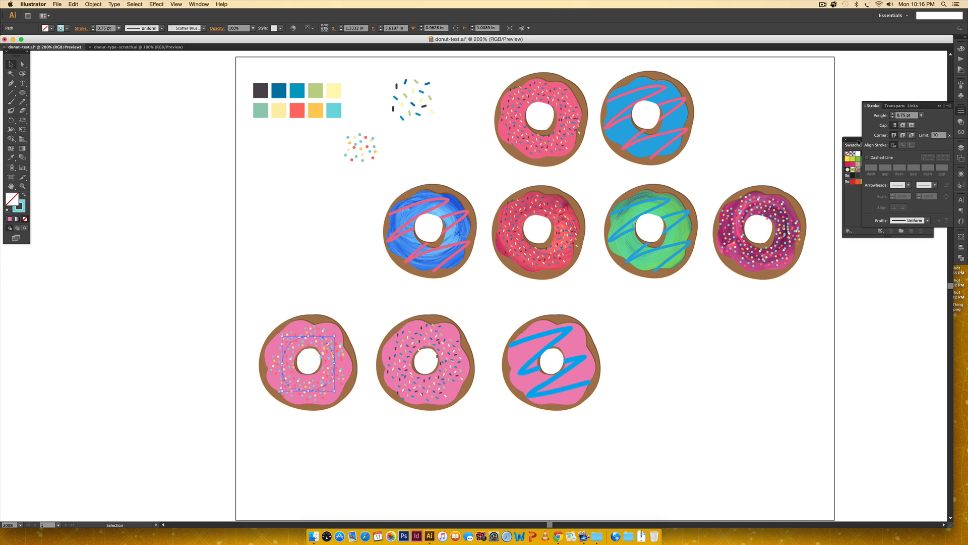
pyautogui.click(903, 115)
pyautogui.write('1')
pyautogui.press('Return')
pyautogui.click(590, 430)
pyautogui.press('a')
pyautogui.press('super+equal')
pyautogui.press('super+equal')
pyautogui.press('v')
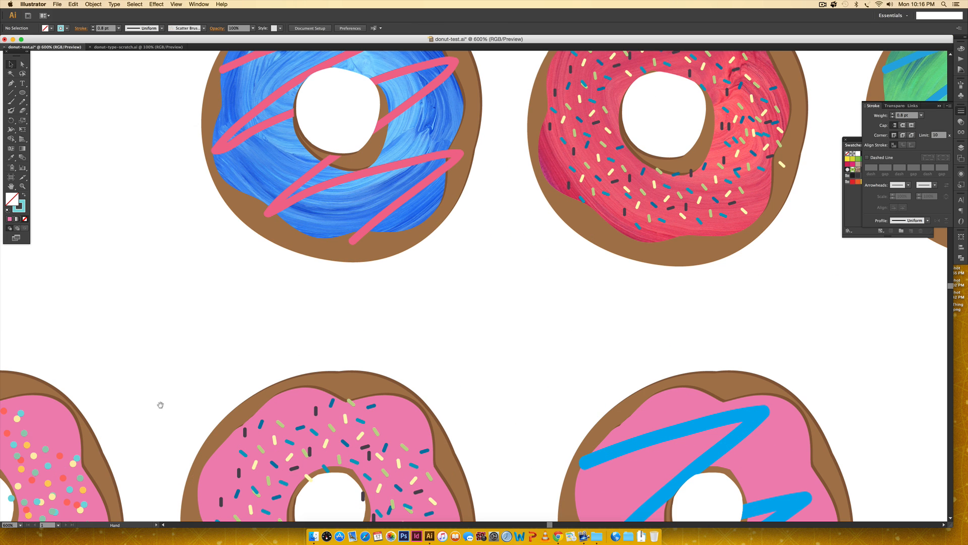
# Reshape the round-sprinkle loop on the duplicated donut with the Pencil tool, redrawing its upper part and bowing its right side outward
pyautogui.moveTo(158, 400); pyautogui.dragTo(534, 108)
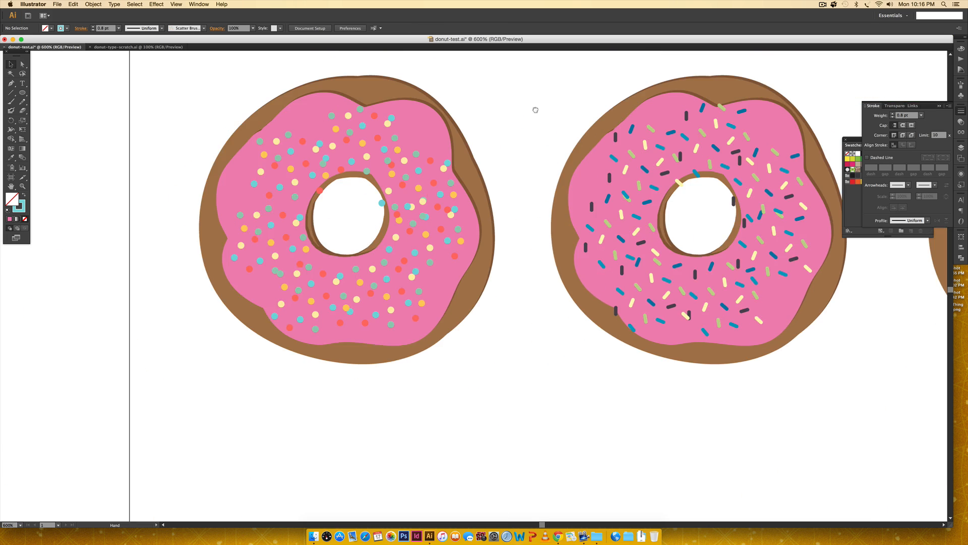
pyautogui.click(426, 189)
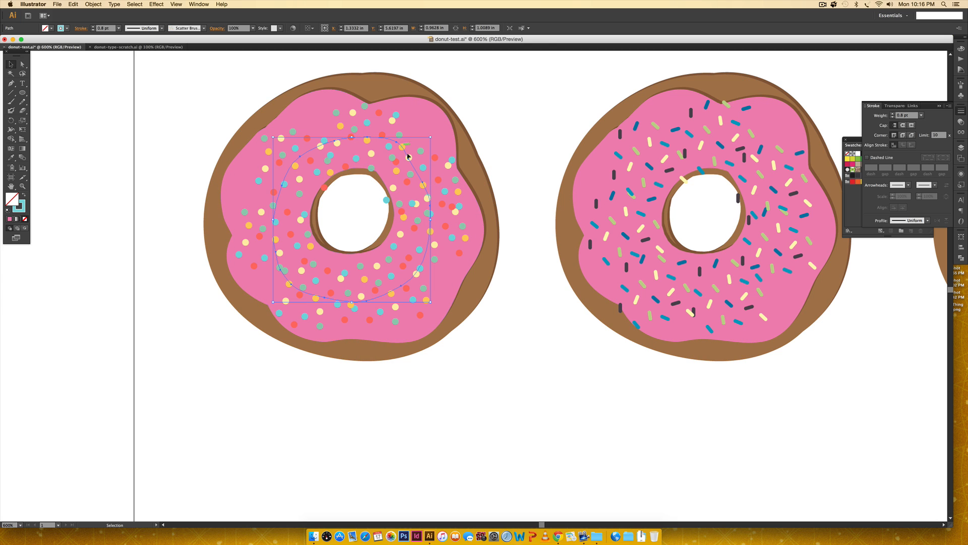
pyautogui.press('n')
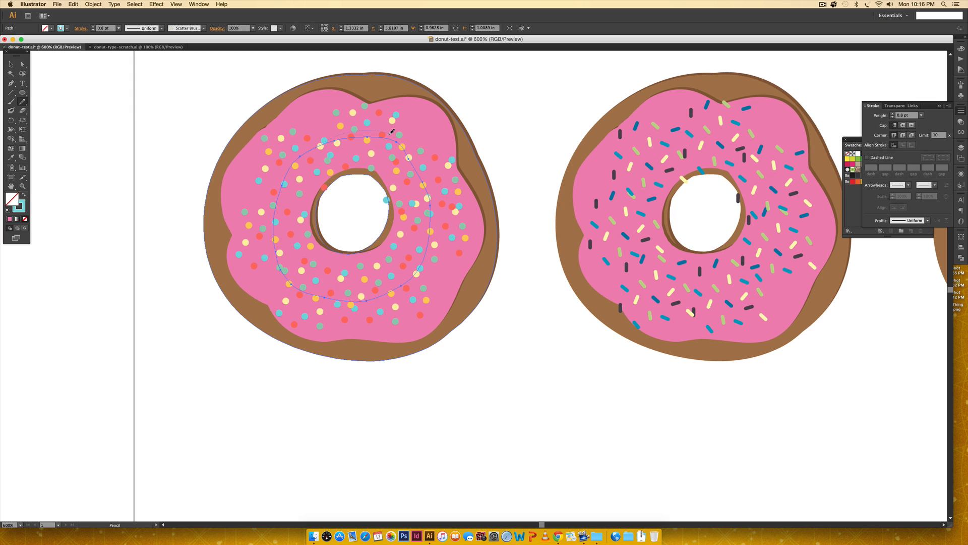
pyautogui.moveTo(428, 187); pyautogui.dragTo(432, 208)
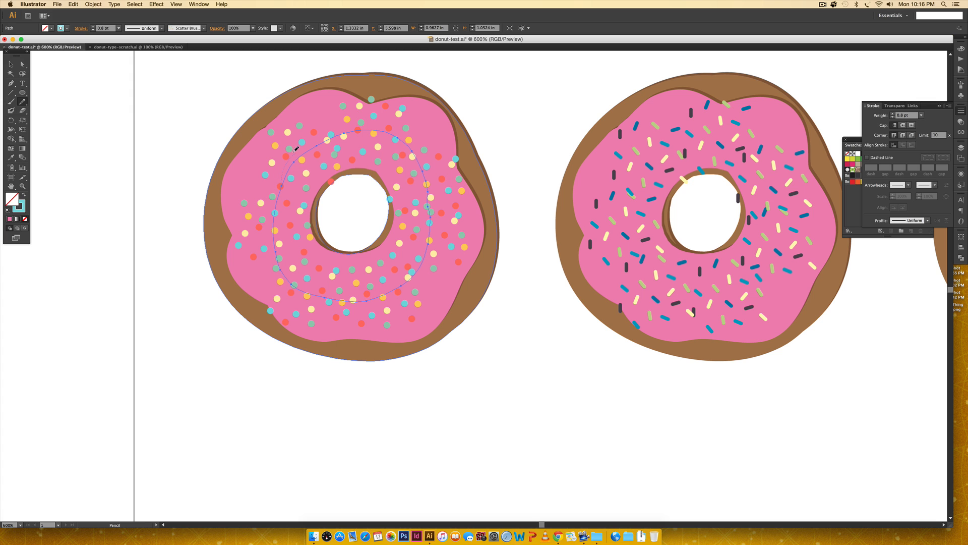
pyautogui.moveTo(340, 130); pyautogui.dragTo(355, 130)
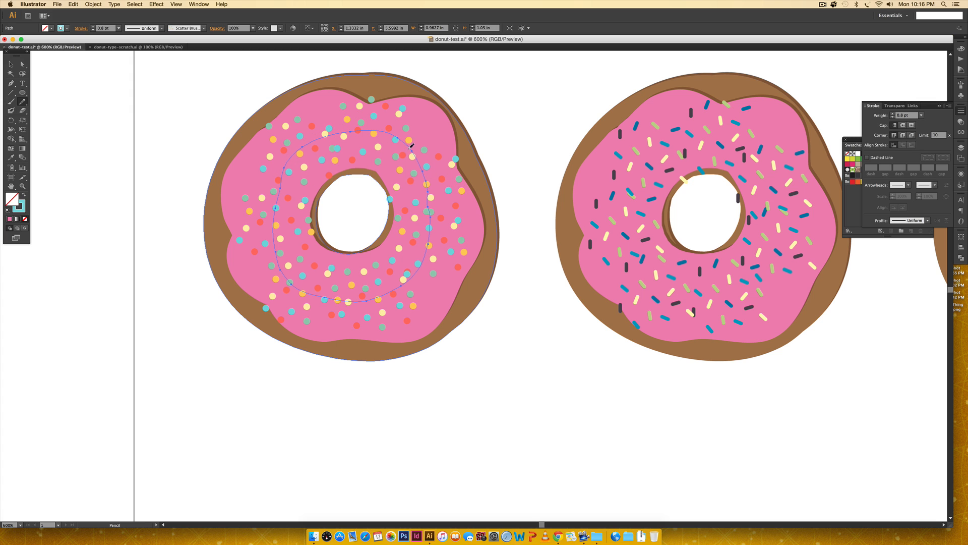
pyautogui.moveTo(407, 284)
pyautogui.mouseDown()
pyautogui.moveTo(345, 302)
pyautogui.moveTo(390, 299)
pyautogui.moveTo(424, 278)
pyautogui.mouseUp()
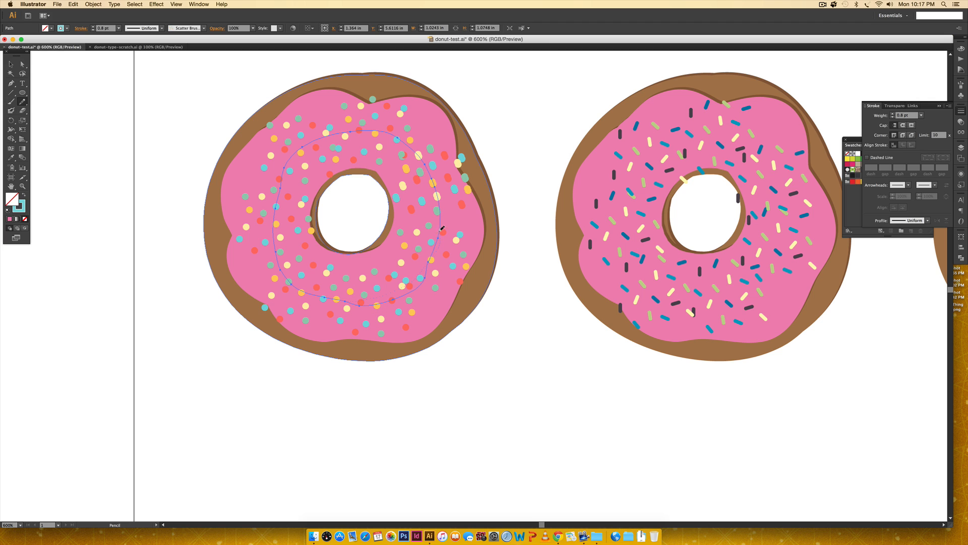
pyautogui.moveTo(441, 232); pyautogui.dragTo(444, 235)
pyautogui.press('v')
pyautogui.click(558, 478)
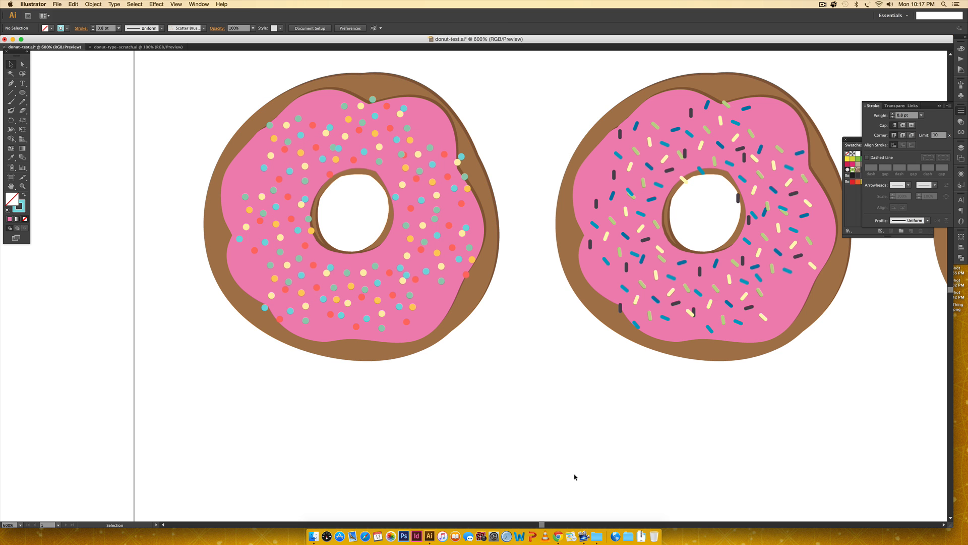
# Compare the three pink donuts with the painted-frosting donuts in the row above them
pyautogui.press('super+minus')
pyautogui.press('super+minus')
pyautogui.press('super+minus')
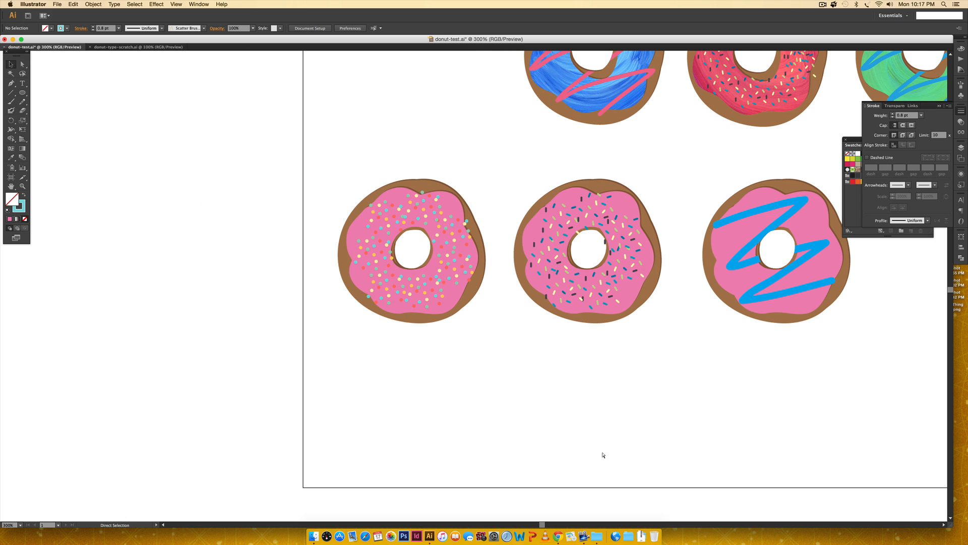
pyautogui.moveTo(578, 332); pyautogui.dragTo(520, 417)
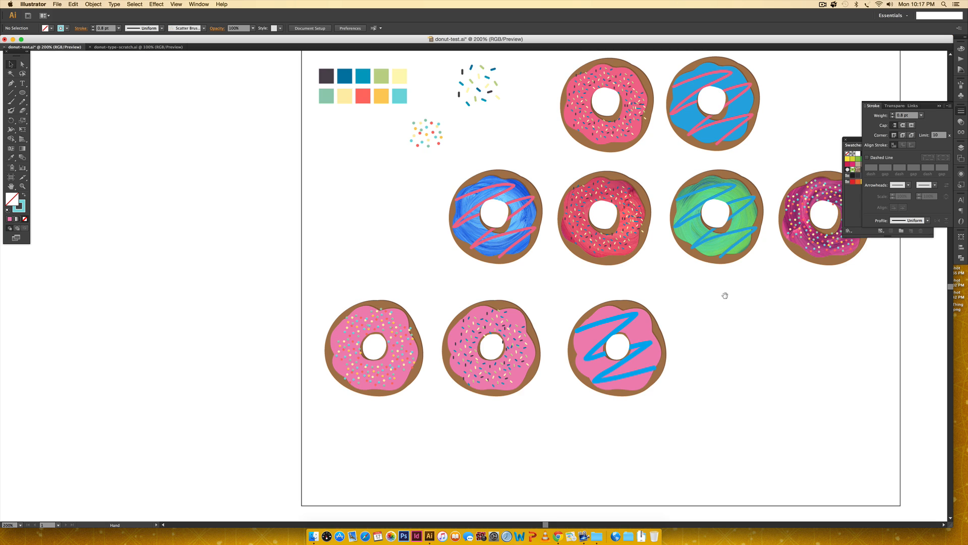
pyautogui.moveTo(724, 296); pyautogui.dragTo(606, 277)
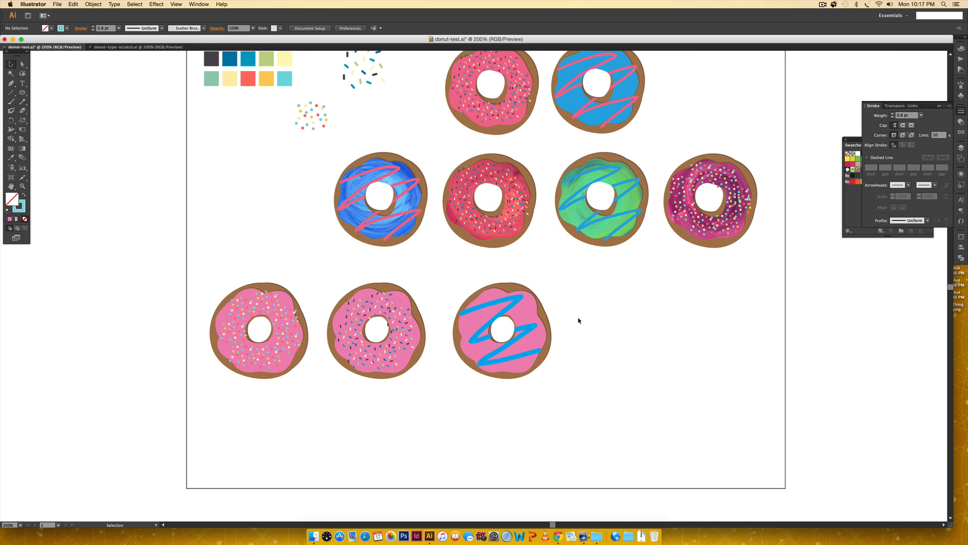
pyautogui.moveTo(600, 272); pyautogui.dragTo(466, 336)
pyautogui.click(477, 393)
pyautogui.press('z')
pyautogui.moveTo(332, 140); pyautogui.dragTo(732, 365)
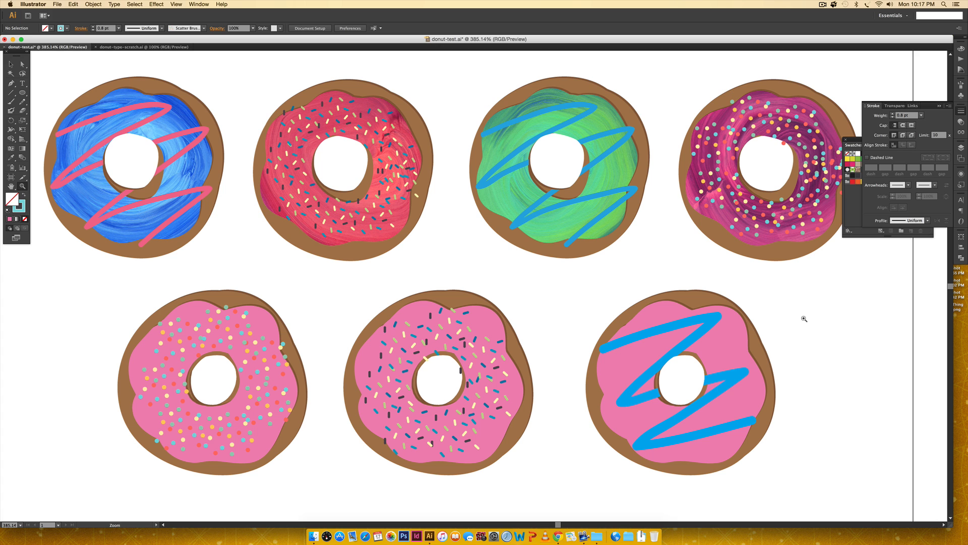
pyautogui.press('super+minus')
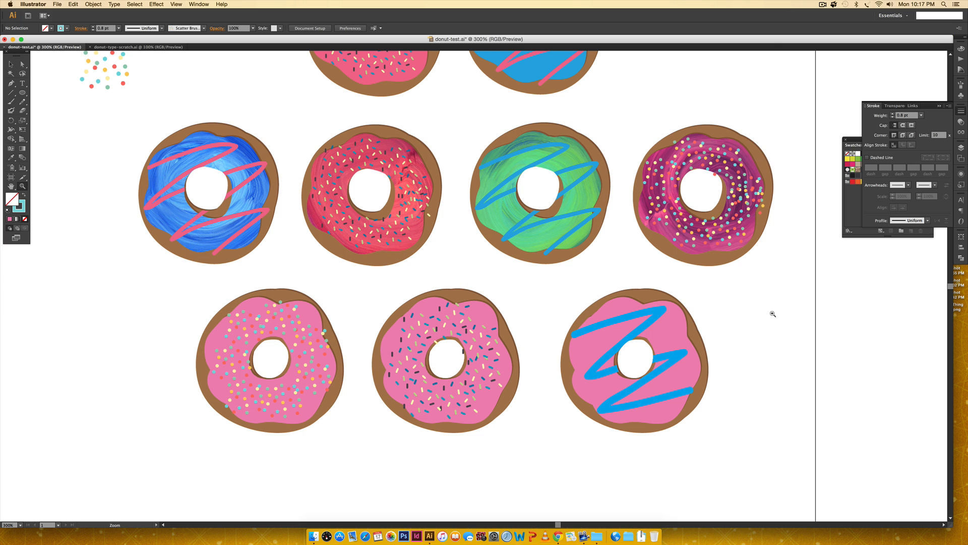
pyautogui.moveTo(529, 319); pyautogui.dragTo(554, 271)
pyautogui.press('v')
# Start placing an image and go to the circular paint streaks' transparent-pngs folder
pyautogui.click(57, 4)
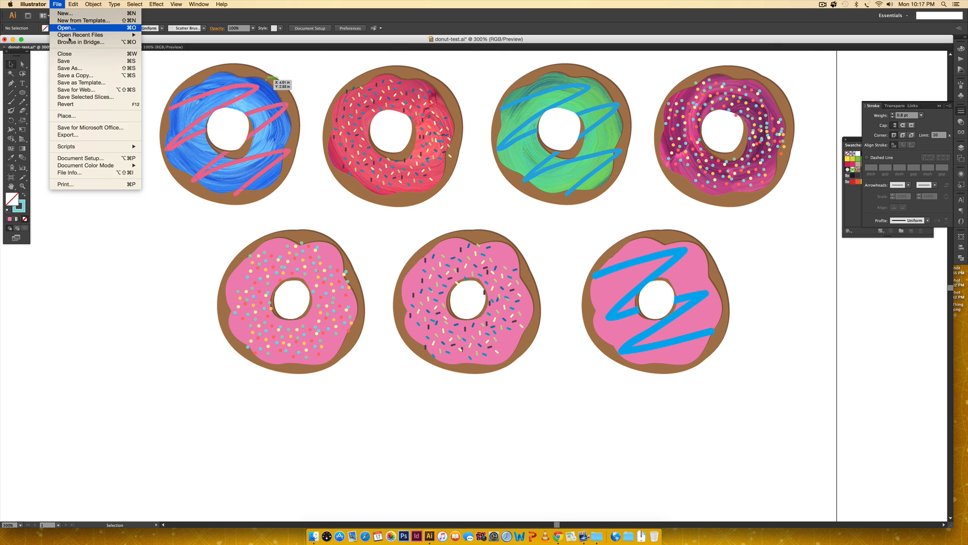
pyautogui.click(85, 115)
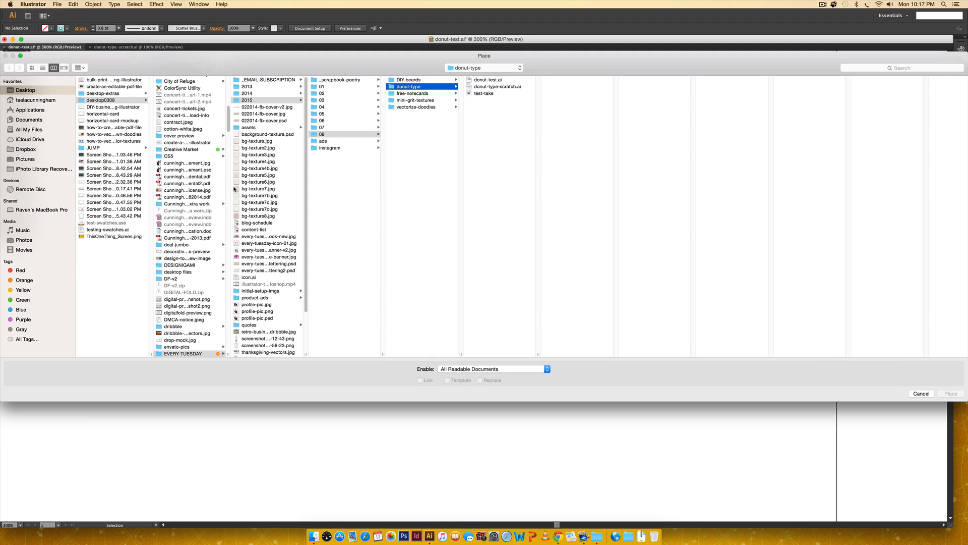
pyautogui.click(488, 67)
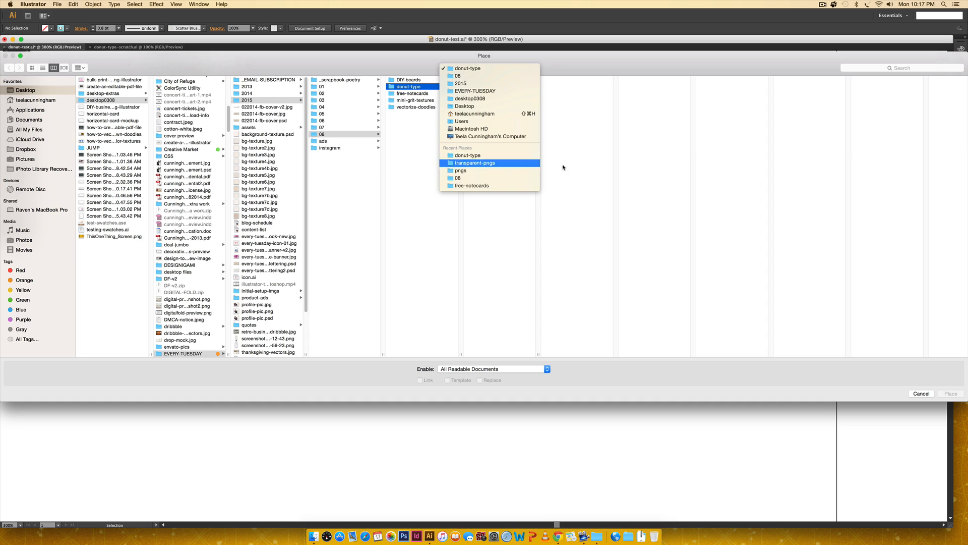
pyautogui.click(499, 165)
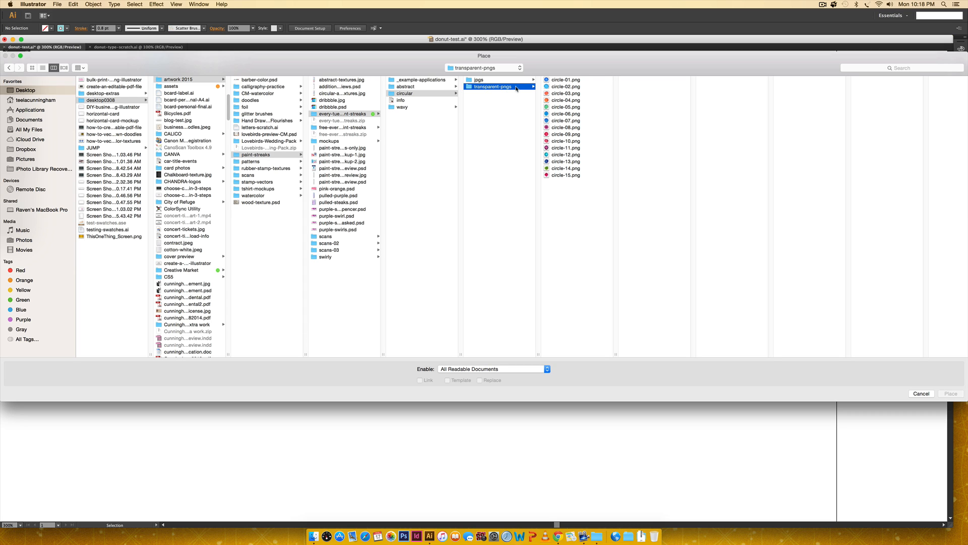
# Preview the circular paint textures one by one from circle-01.png to circle-11.png
pyautogui.click(563, 81)
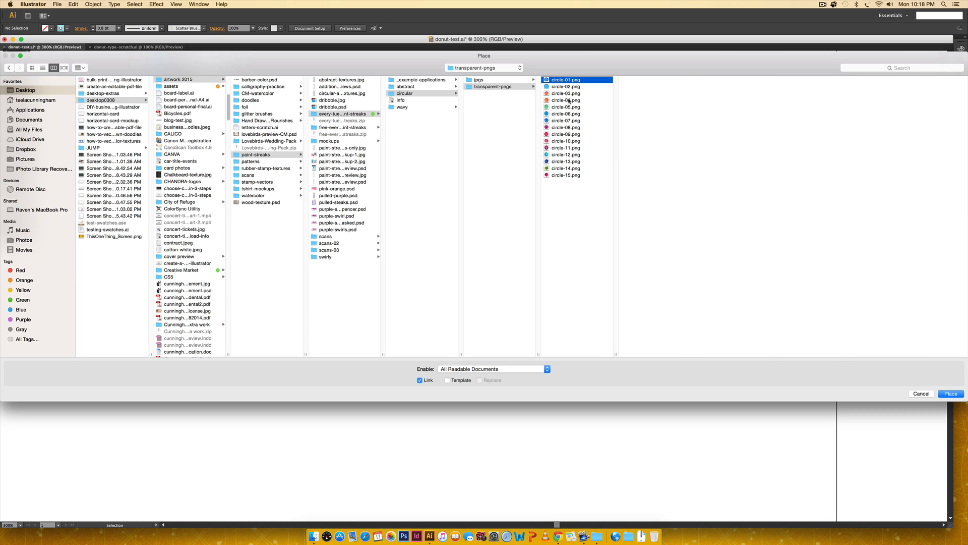
pyautogui.press('space')
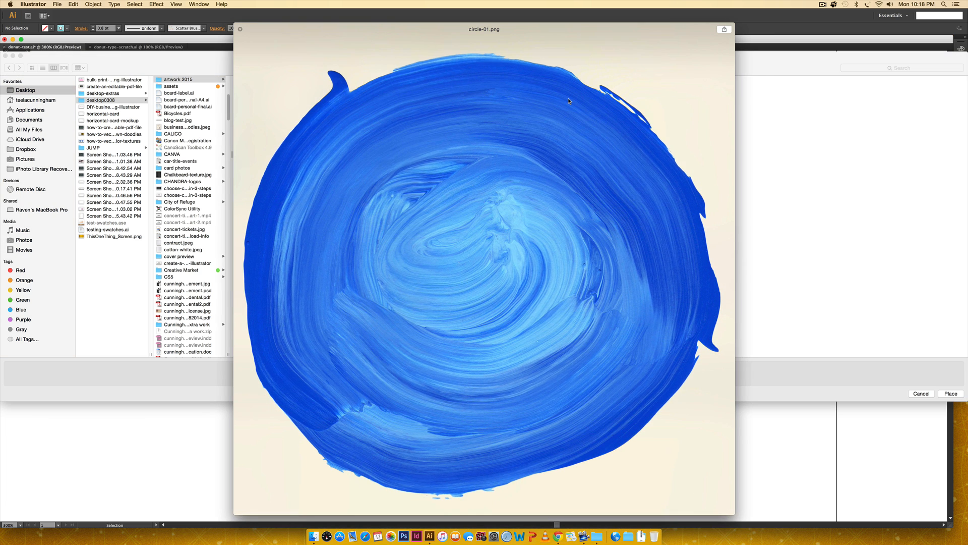
pyautogui.press('Down')
pyautogui.press('Down')
pyautogui.press('Down')
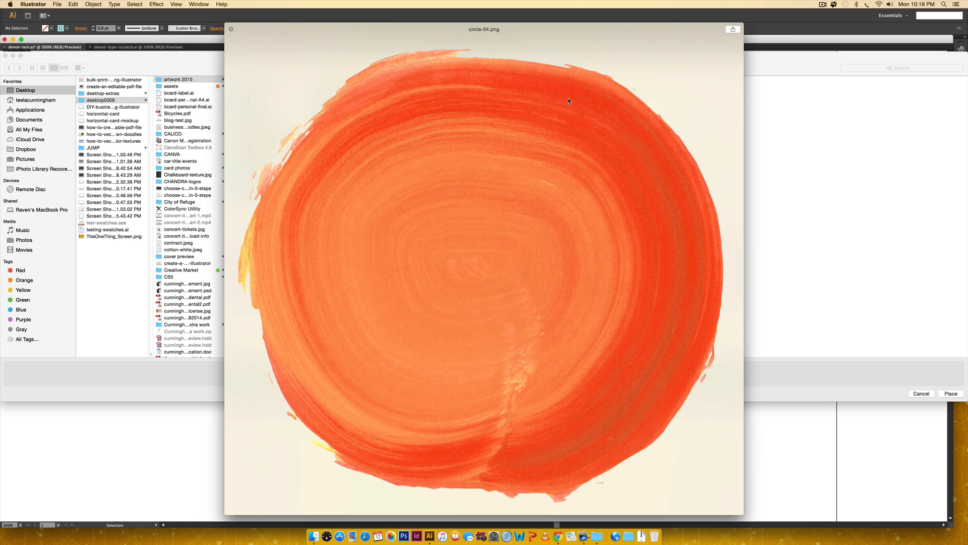
pyautogui.press('Down')
pyautogui.press('Down')
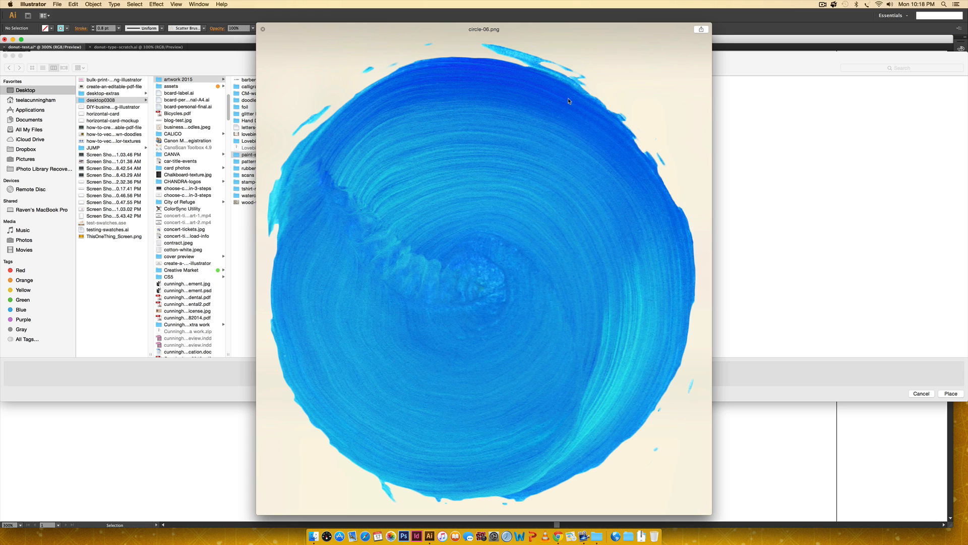
pyautogui.press('Down')
pyautogui.press('Down')
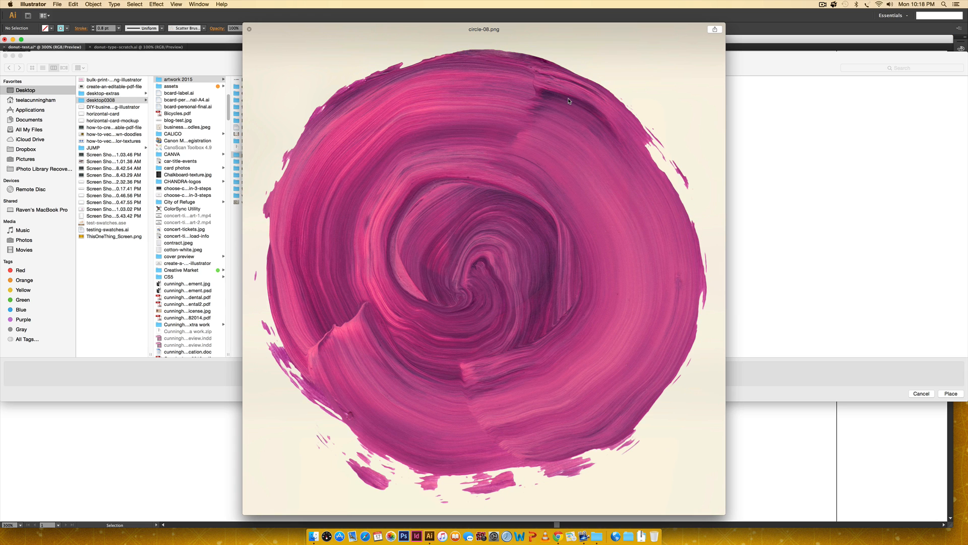
pyautogui.press('Down')
pyautogui.press('Down')
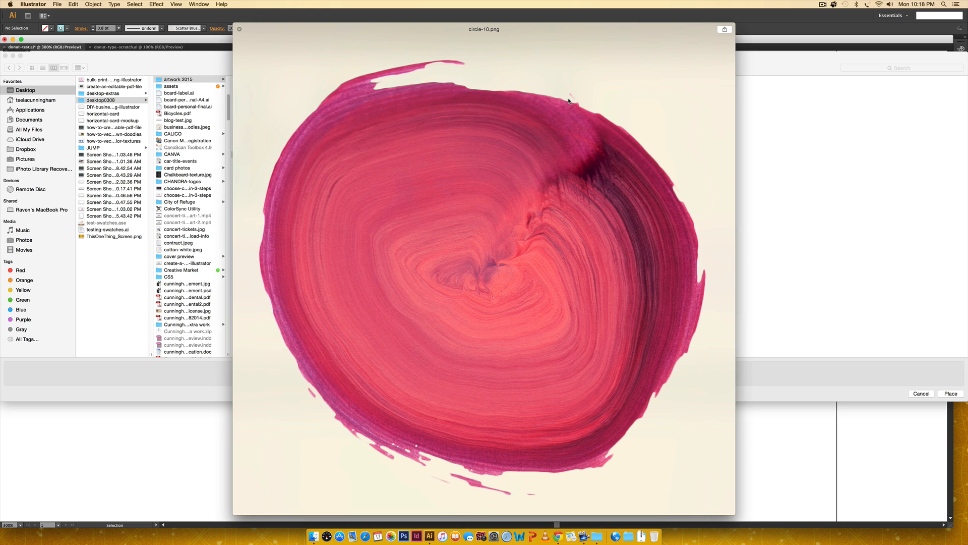
pyautogui.press('Down')
pyautogui.press('space')
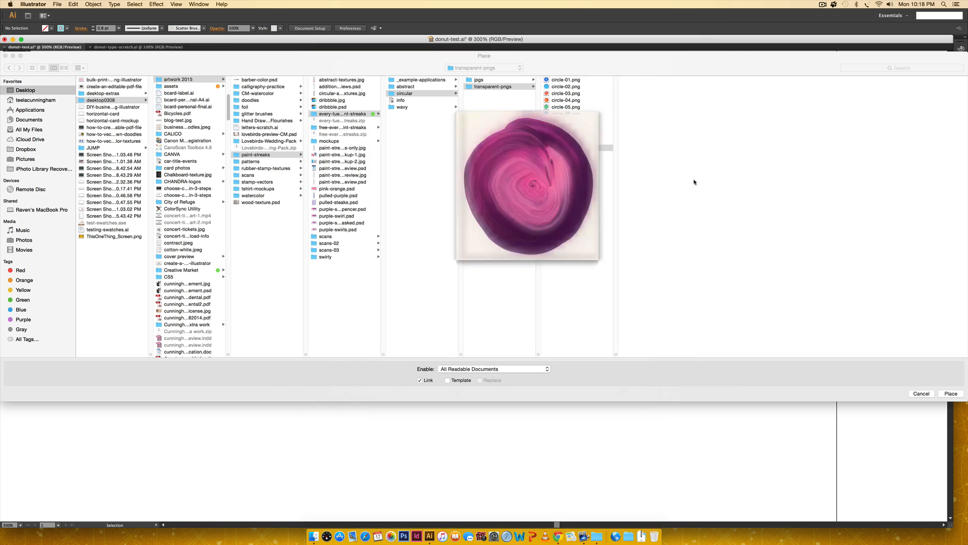
# Place circle-11.png as a linked image and scale it to about 2.21 in wide over the round-sprinkle donut
pyautogui.click(951, 394)
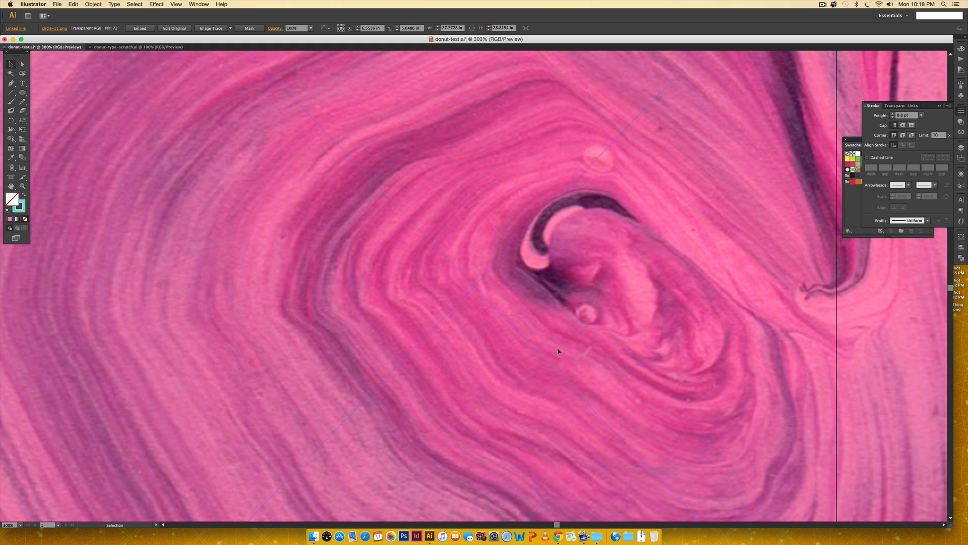
pyautogui.press('super+minus')
pyautogui.press('super+minus')
pyautogui.press('super+minus')
pyautogui.press('super+minus')
pyautogui.press('super+minus')
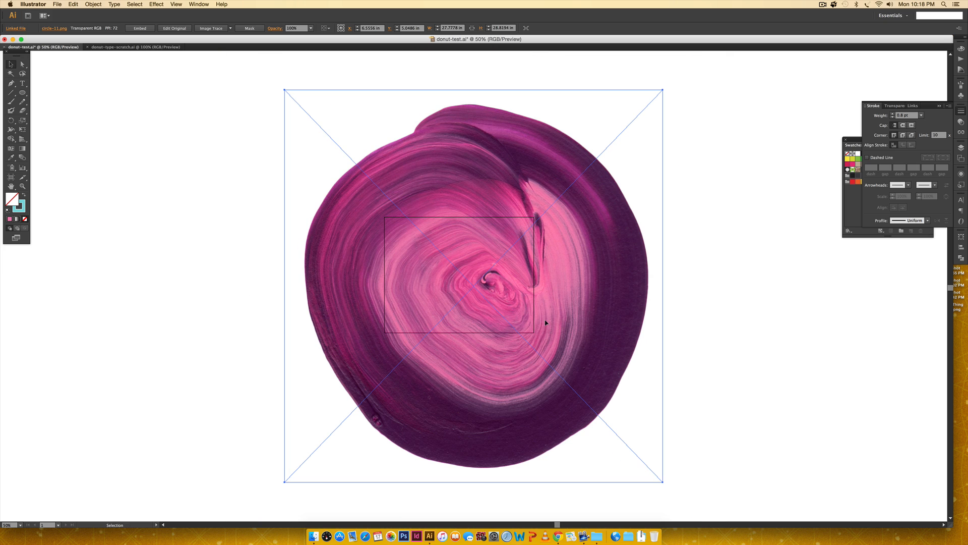
pyautogui.moveTo(662, 286); pyautogui.dragTo(444, 304)
pyautogui.press('z')
pyautogui.moveTo(395, 249); pyautogui.dragTo(493, 329)
pyautogui.press('v')
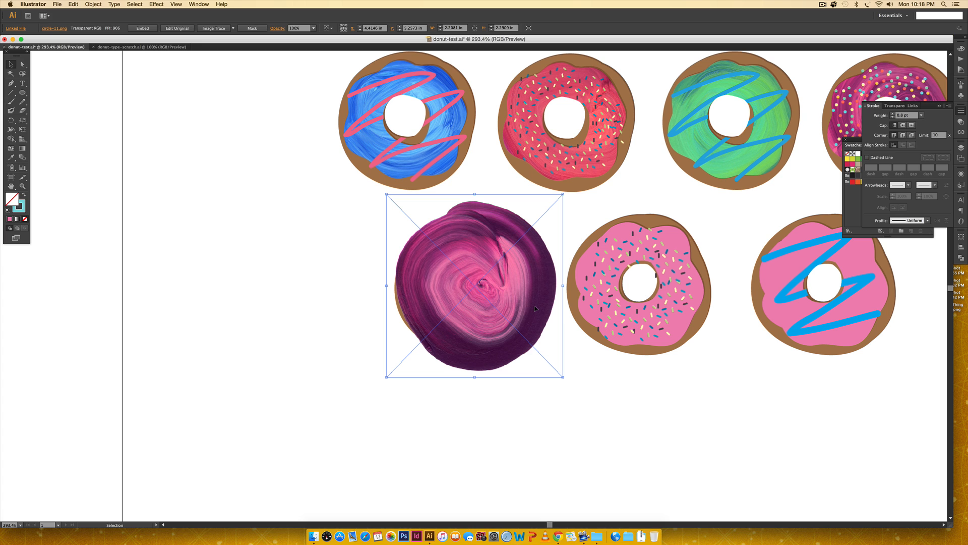
# Send the purple paint texture to the back and clip it to the round-sprinkle donut's pink frosting shape
pyautogui.press('super+shift+bracketleft')
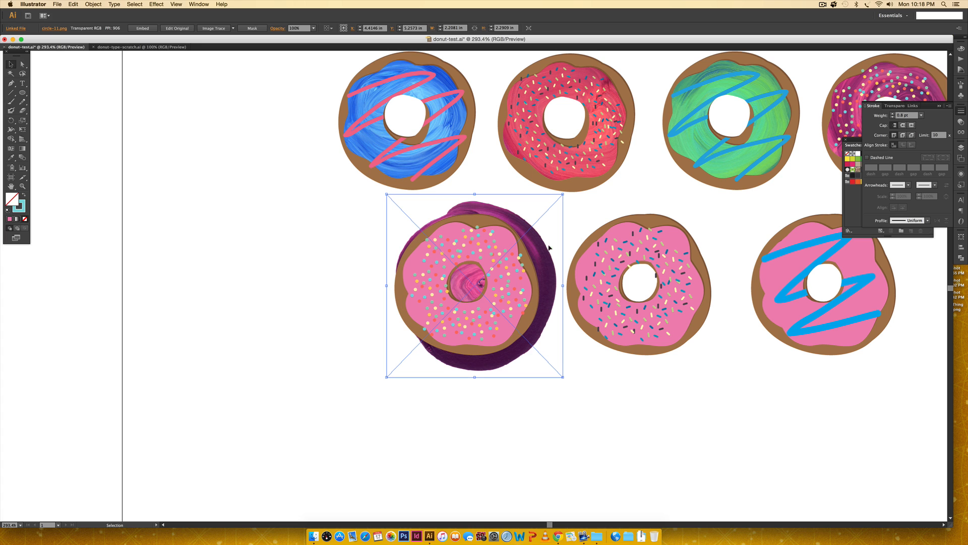
pyautogui.keyDown('shift'); pyautogui.click(502, 234); pyautogui.keyUp('shift')
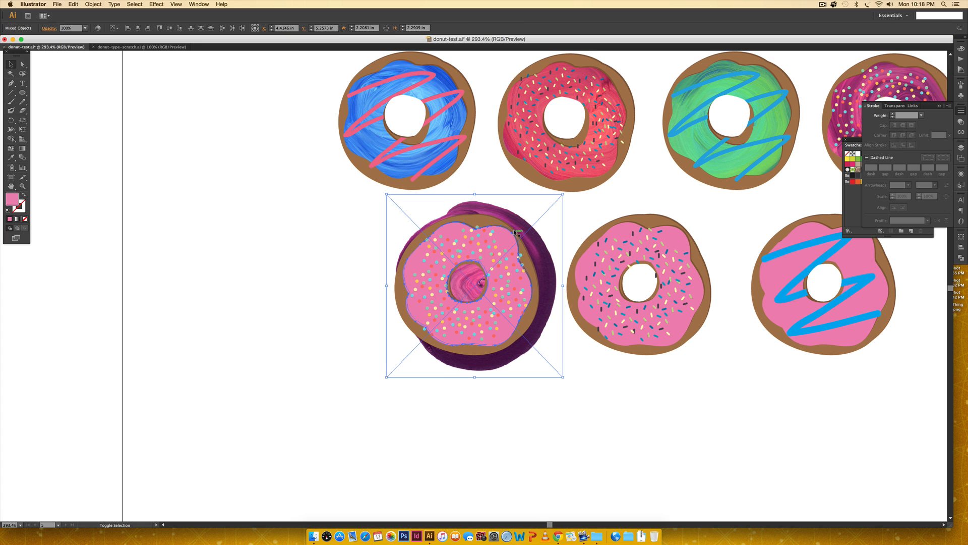
pyautogui.rightClick(526, 230)
pyautogui.click(555, 272)
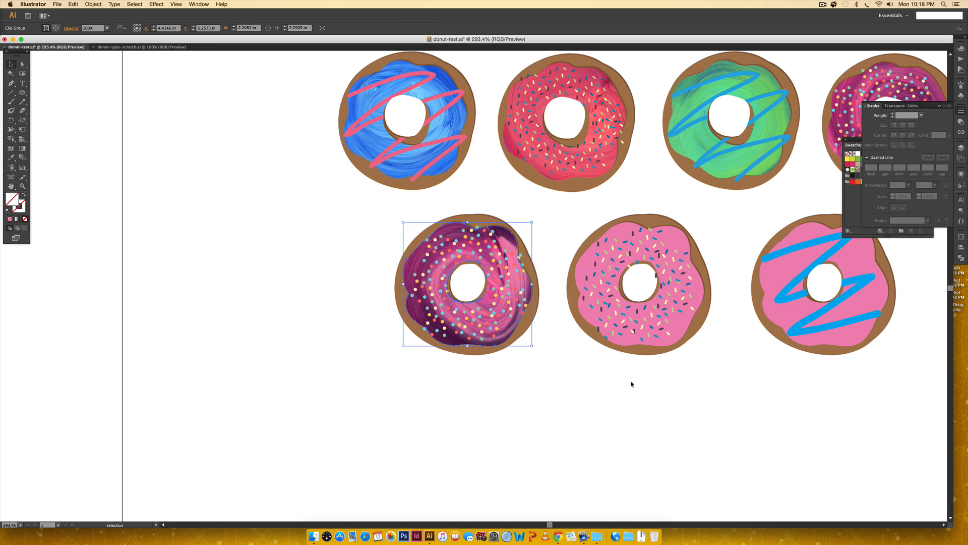
pyautogui.click(642, 392)
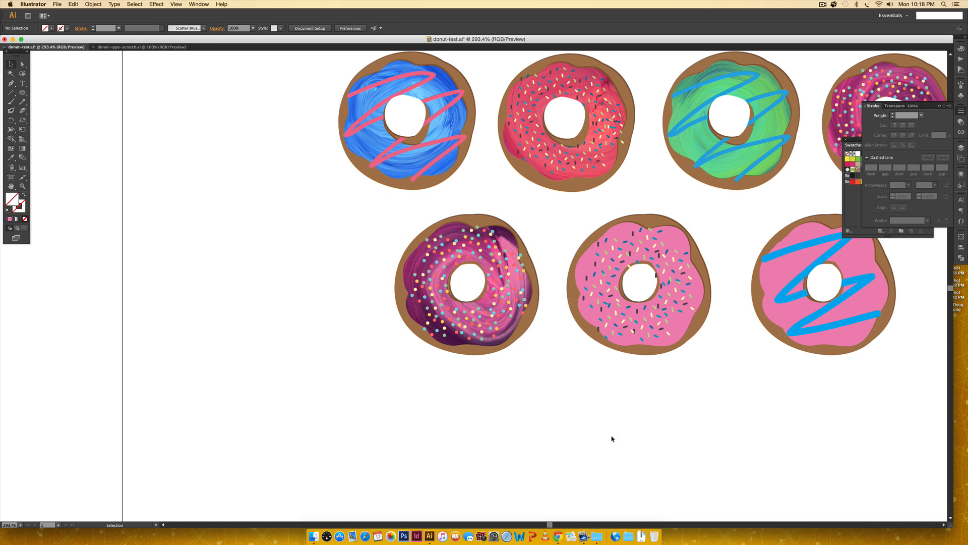
# Shift the purple paint texture inside its clipping mask about 0.14 in left and slightly up on the donut
pyautogui.press('super+equal')
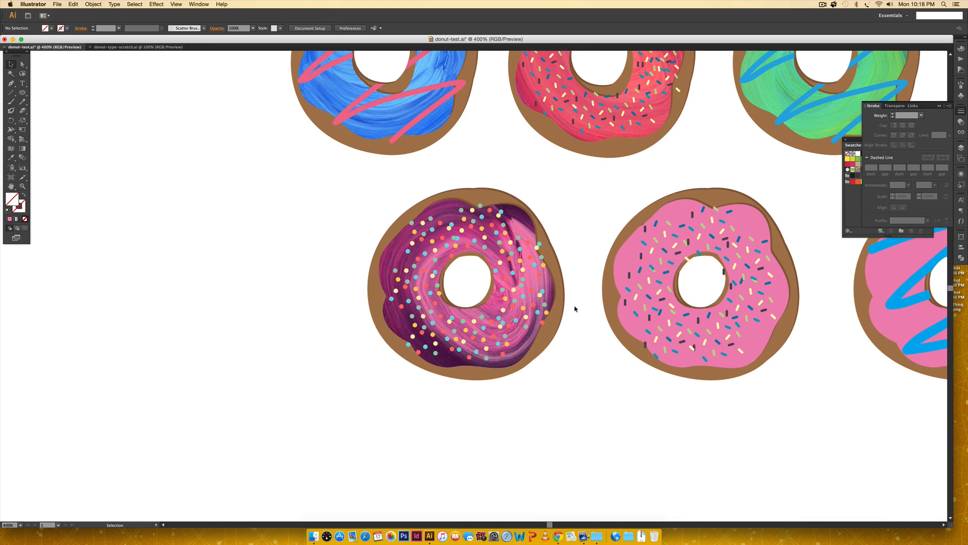
pyautogui.moveTo(584, 283); pyautogui.dragTo(552, 270)
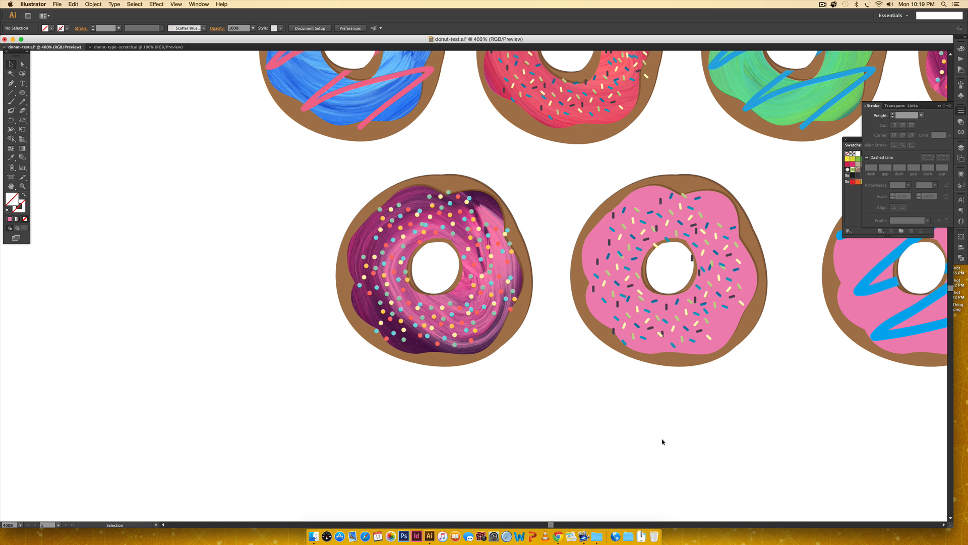
pyautogui.press('a')
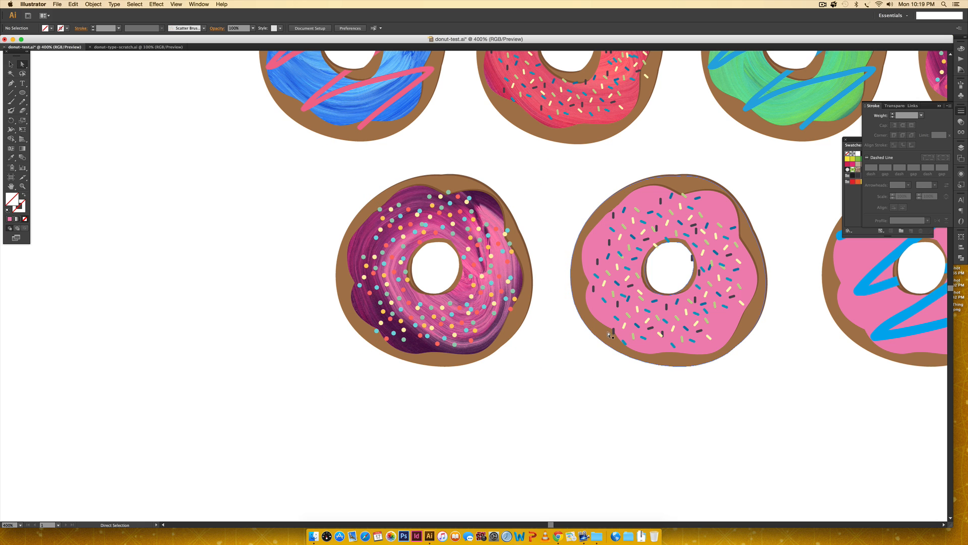
pyautogui.click(498, 263)
pyautogui.moveTo(498, 263)
pyautogui.mouseDown()
pyautogui.moveTo(486, 256)
pyautogui.moveTo(499, 273)
pyautogui.mouseUp()
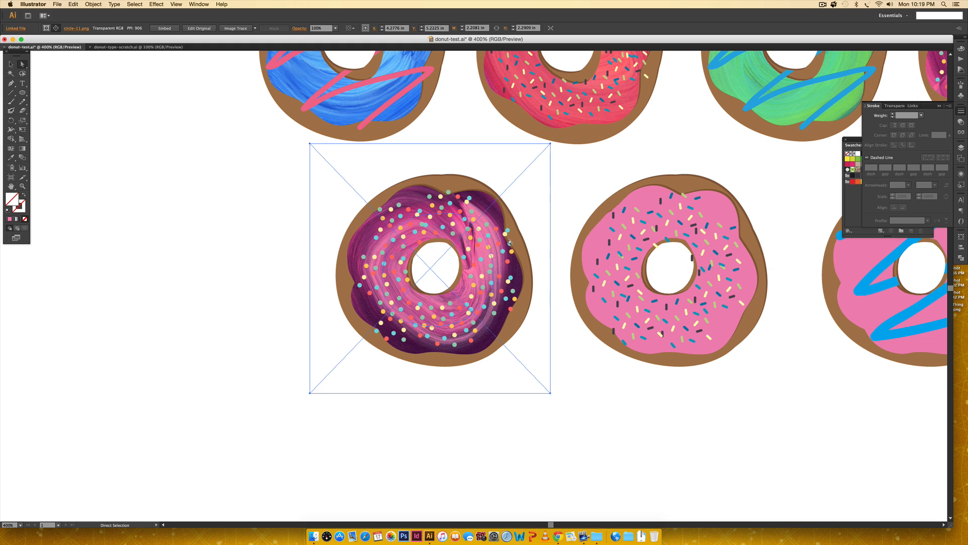
pyautogui.press('v')
pyautogui.click(580, 481)
pyautogui.moveTo(730, 455); pyautogui.dragTo(489, 455)
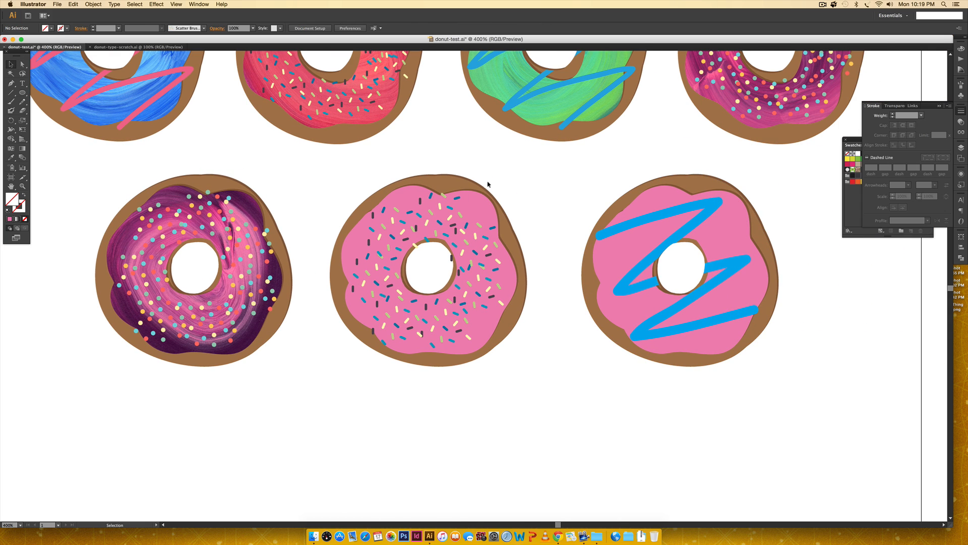
# Preview circle-07.png in the transparent-pngs folder and place it as a linked image
pyautogui.click(58, 5)
pyautogui.click(71, 117)
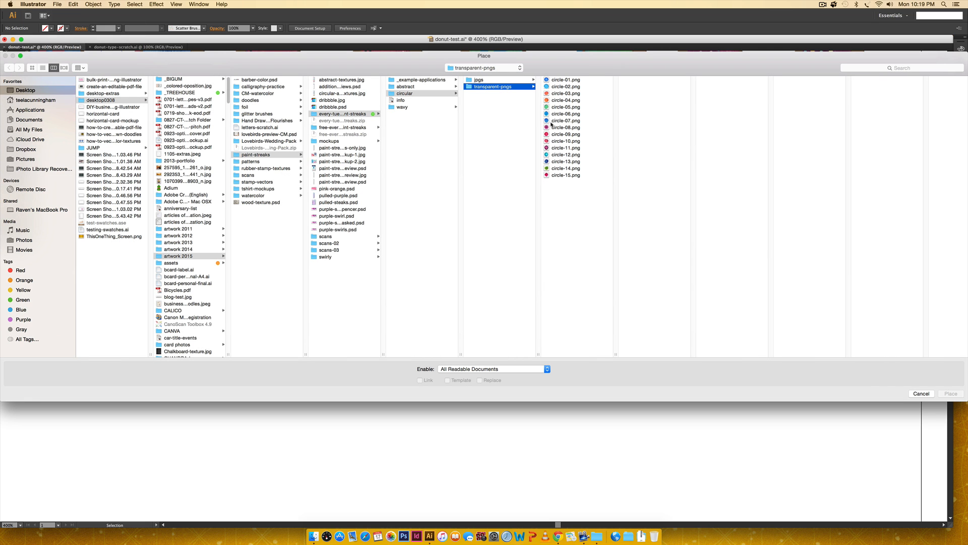
pyautogui.click(560, 121)
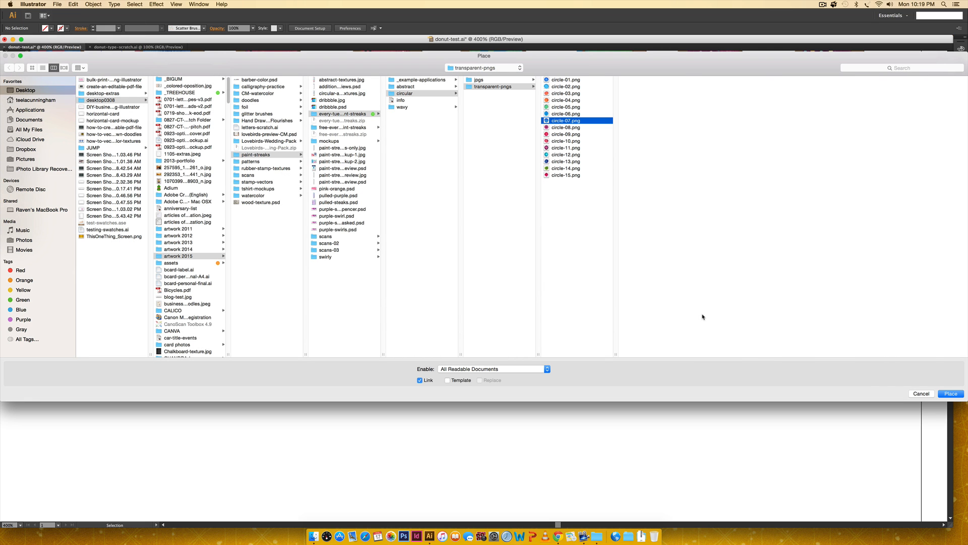
pyautogui.press('space')
pyautogui.press('space')
pyautogui.click(951, 394)
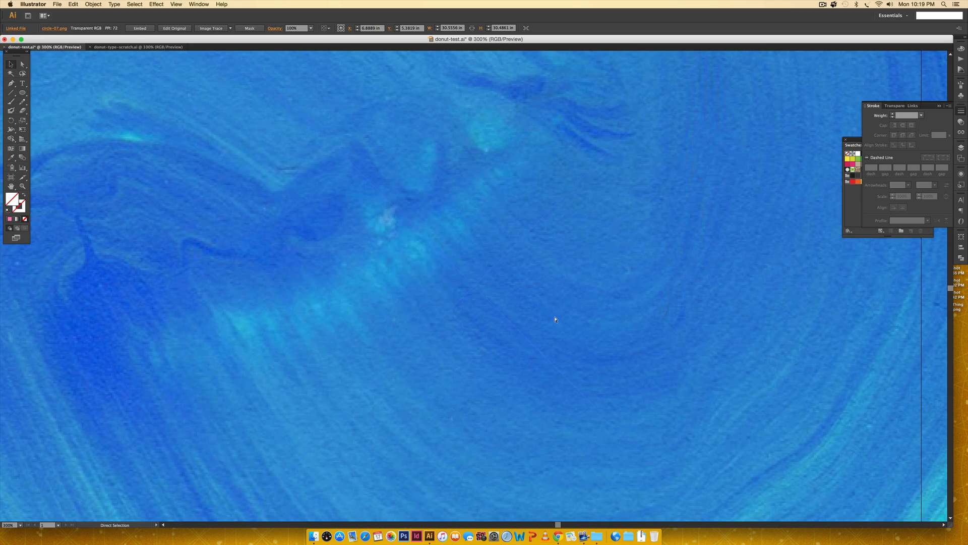
# Scale the blue paint texture to about 3.34 in wide and position it over the middle donut in the lower row
pyautogui.press('super+minus')
pyautogui.press('super+minus')
pyautogui.press('super+minus')
pyautogui.press('super+minus')
pyautogui.press('super+minus')
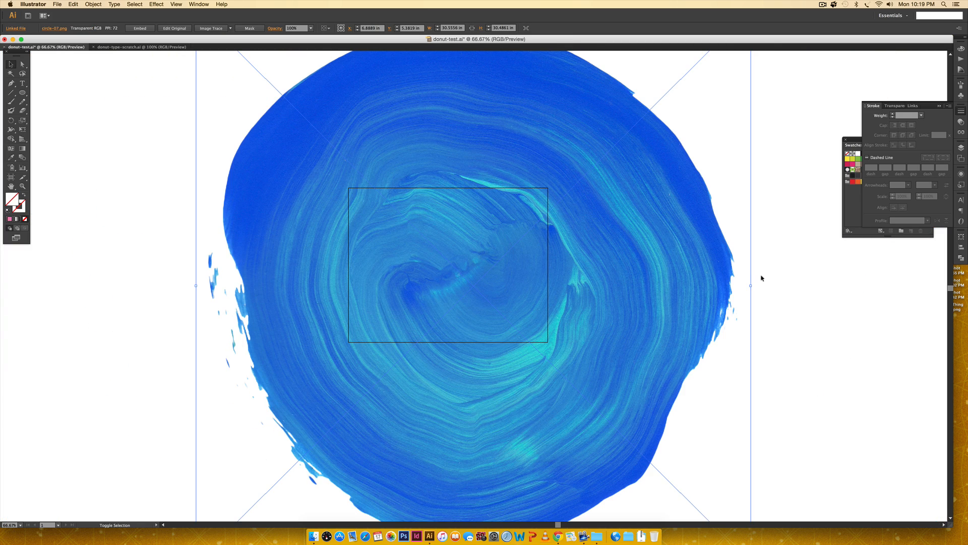
pyautogui.moveTo(751, 286); pyautogui.dragTo(504, 286)
pyautogui.press('z')
pyautogui.moveTo(417, 241); pyautogui.dragTo(504, 318)
pyautogui.press('v')
pyautogui.moveTo(566, 328); pyautogui.dragTo(533, 320)
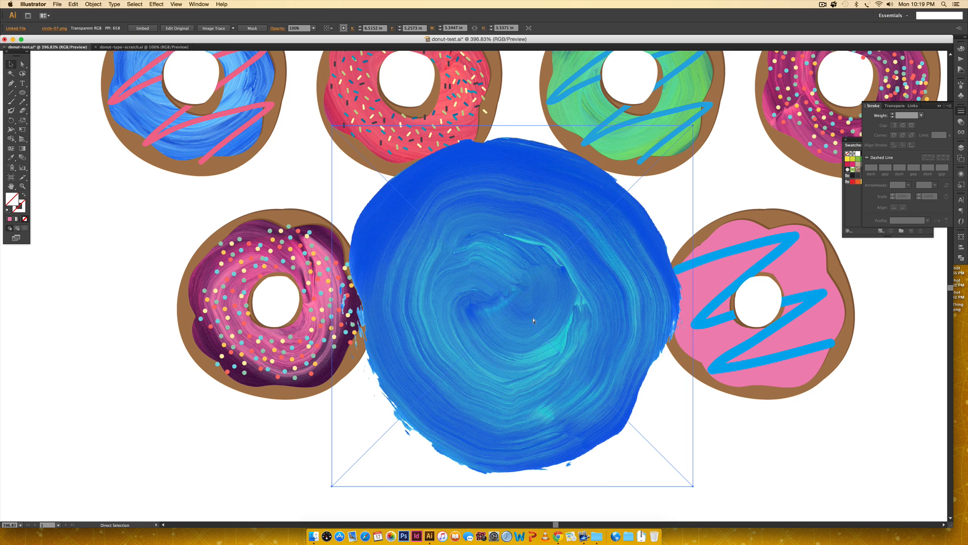
# Send the blue paint texture to the back and clip it to the middle donut's pink frosting shape
pyautogui.press('super+shift+bracketleft')
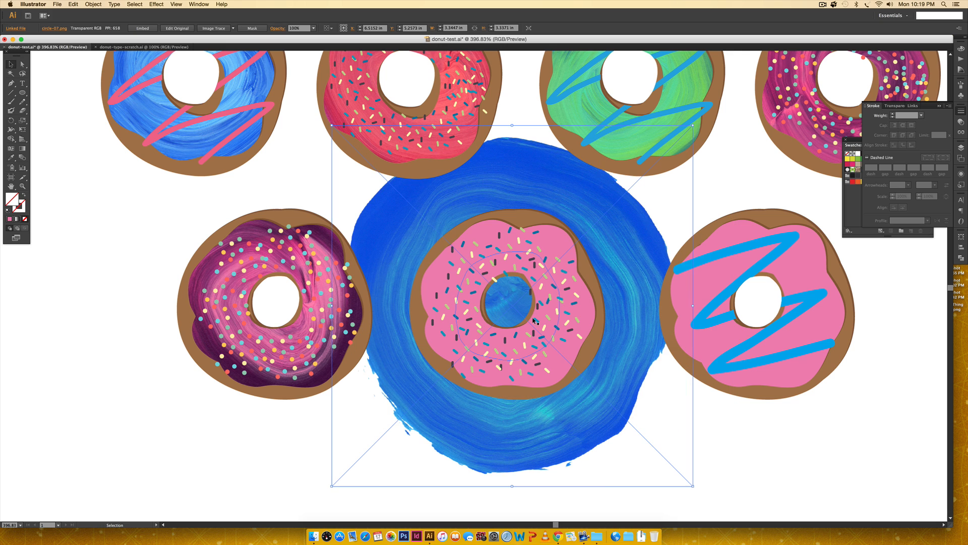
pyautogui.keyDown('shift'); pyautogui.click(551, 237); pyautogui.keyUp('shift')
pyautogui.rightClick(552, 238)
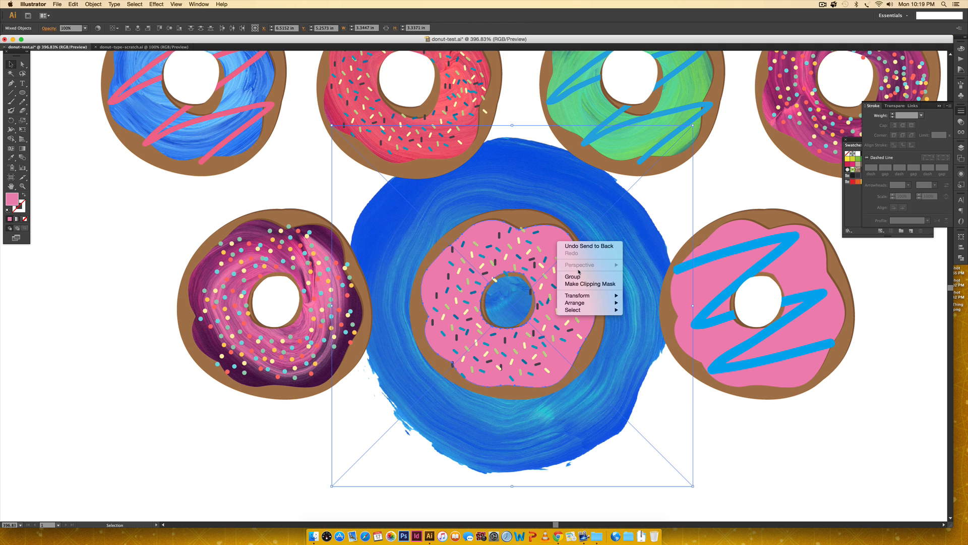
pyautogui.click(580, 283)
pyautogui.click(629, 407)
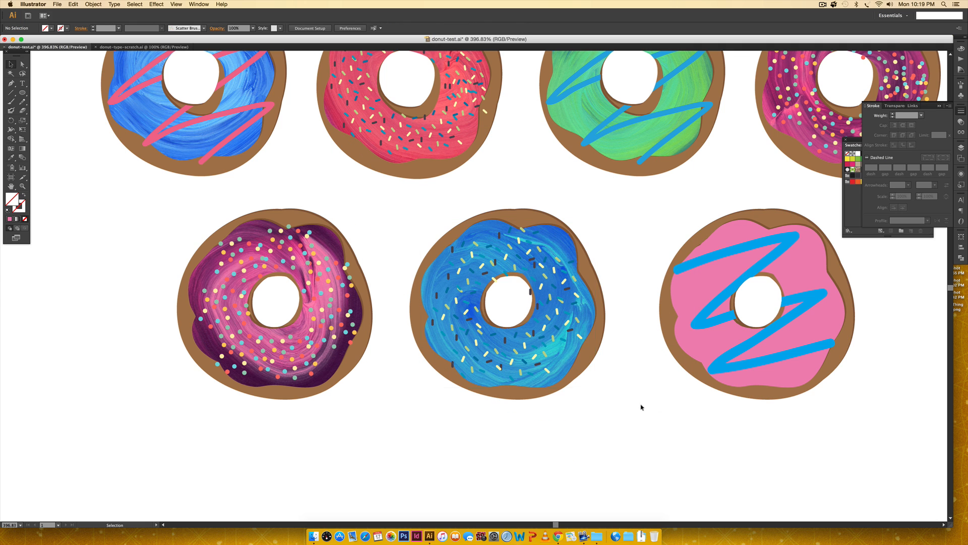
# Preview circle-04.png and circle-03.png, and place circle-03.png as a linked image
pyautogui.moveTo(661, 403); pyautogui.dragTo(583, 394)
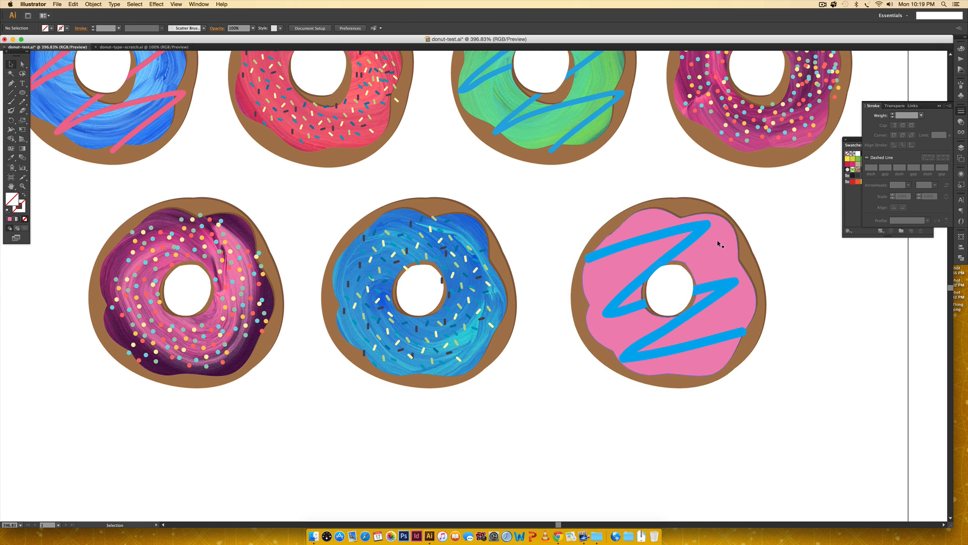
pyautogui.click(59, 5)
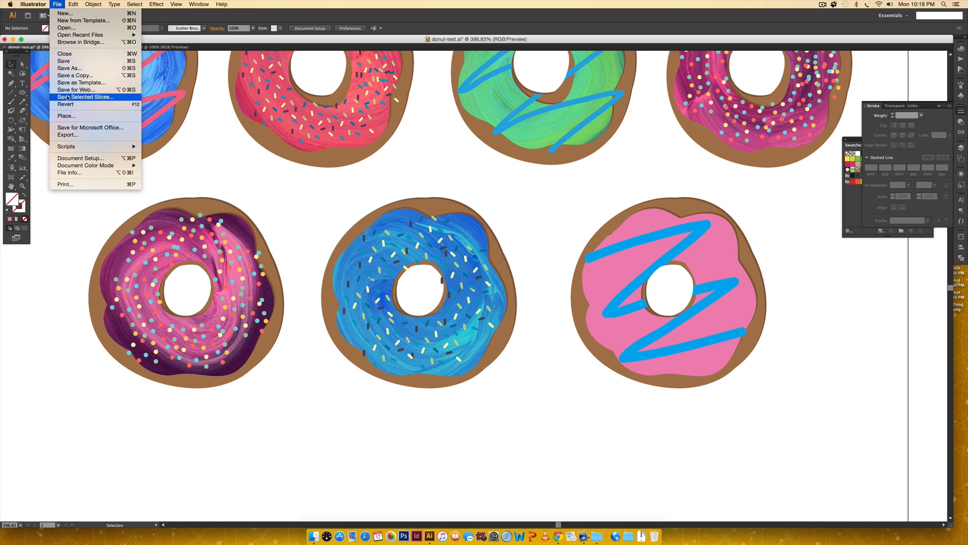
pyautogui.click(71, 116)
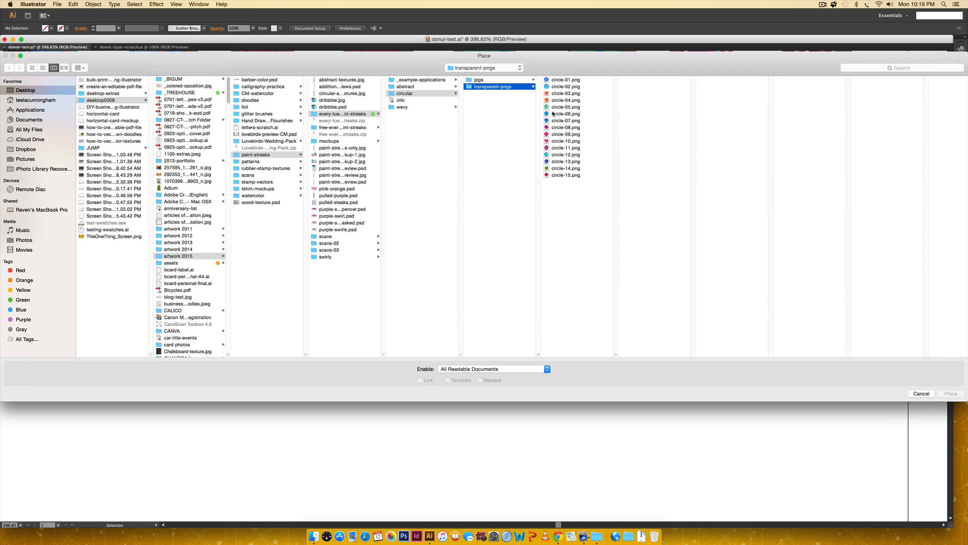
pyautogui.click(580, 100)
pyautogui.press('space')
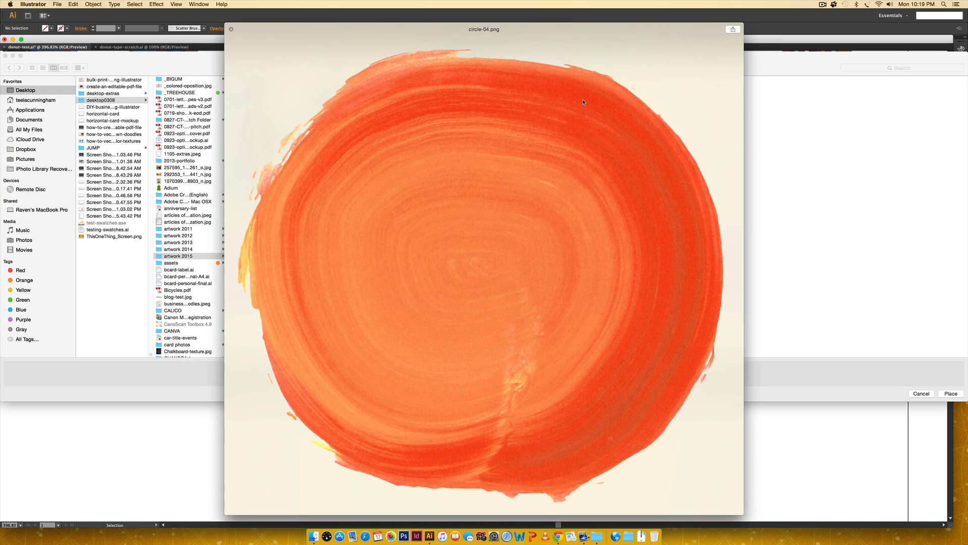
pyautogui.press('Up')
pyautogui.press('space')
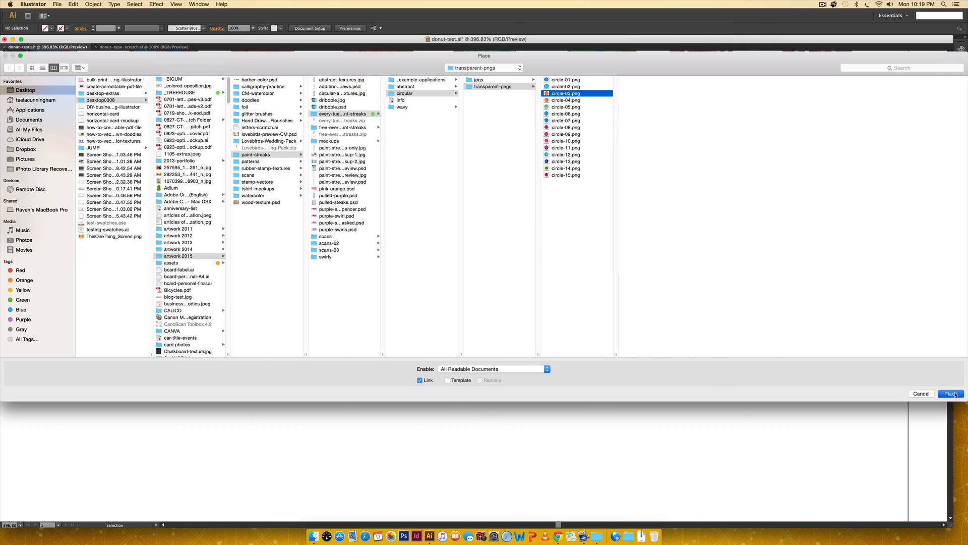
pyautogui.press('Return')
# Scale the placed orange-red paint texture down to about 2.39 in wide
pyautogui.press('super+minus')
pyautogui.press('super+minus')
pyautogui.press('super+minus')
pyautogui.press('super+minus')
pyautogui.press('super+minus')
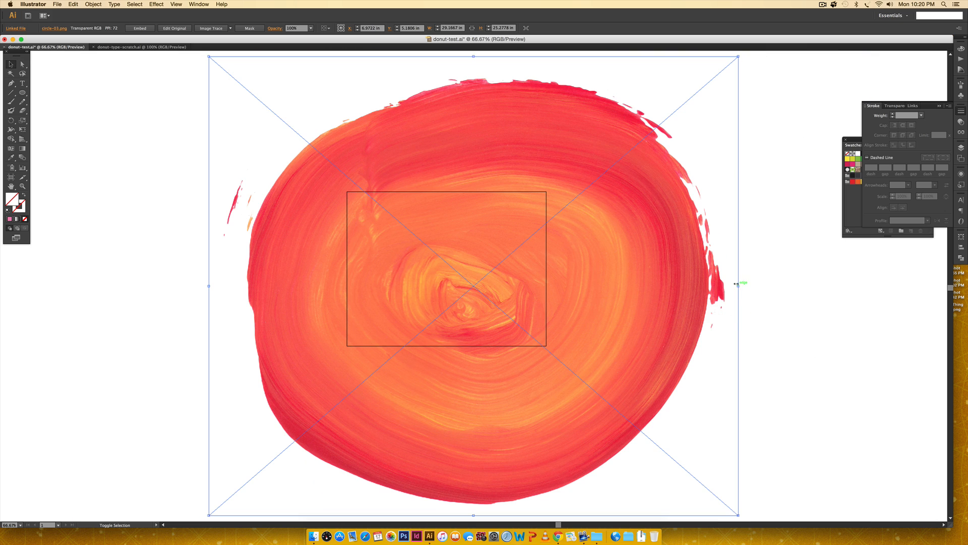
pyautogui.moveTo(738, 285); pyautogui.dragTo(493, 272)
# Move the orange-red paint texture over the lower row's pink donut with the blue drizzle, covering its frosting
pyautogui.press('z')
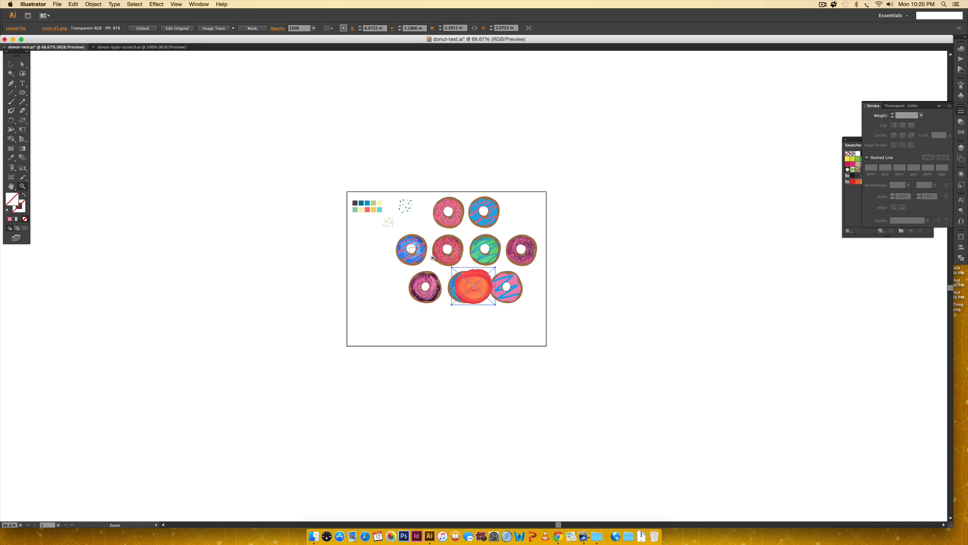
pyautogui.moveTo(409, 248); pyautogui.dragTo(513, 305)
pyautogui.press('v')
pyautogui.hscroll(10, 582, 313)
pyautogui.scroll(-4, 582, 314)
pyautogui.moveTo(282, 206); pyautogui.dragTo(516, 226)
pyautogui.moveTo(604, 166); pyautogui.dragTo(605, 188)
pyautogui.moveTo(630, 225); pyautogui.dragTo(634, 234)
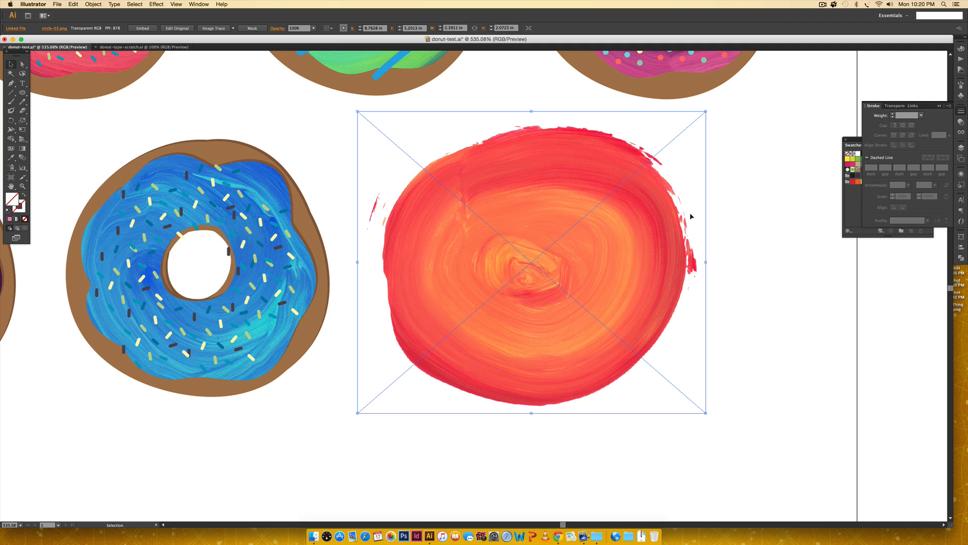
# Send the orange-red paint texture to the back and clip it to the drizzled donut's pink frosting shape
pyautogui.press('a')
pyautogui.press('v')
pyautogui.press('super+shift+bracketleft')
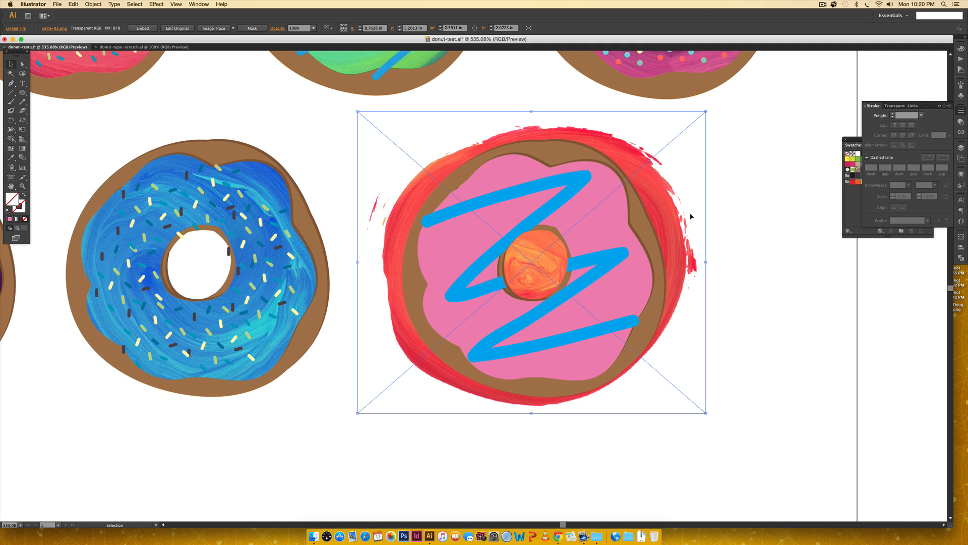
pyautogui.keyDown('shift'); pyautogui.click(614, 217); pyautogui.keyUp('shift')
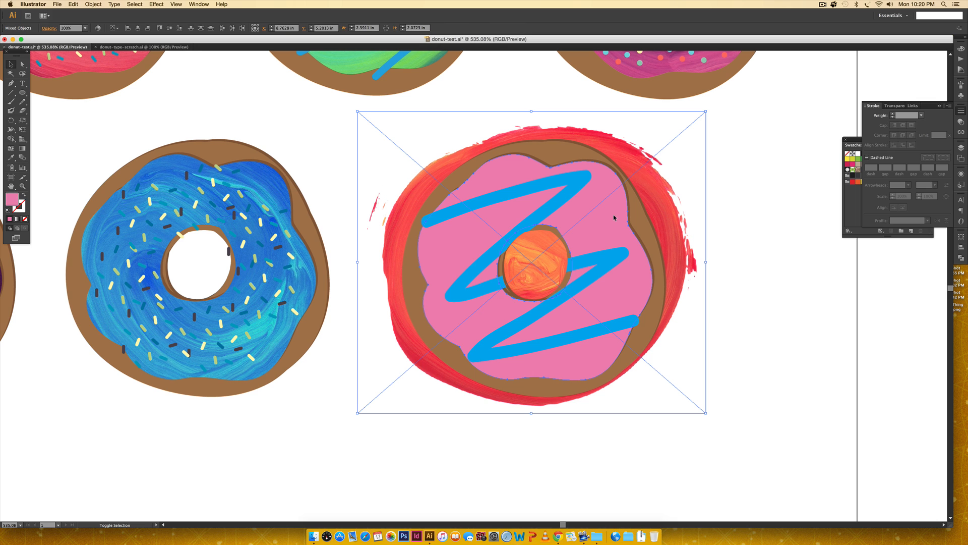
pyautogui.rightClick(614, 217)
pyautogui.click(625, 250)
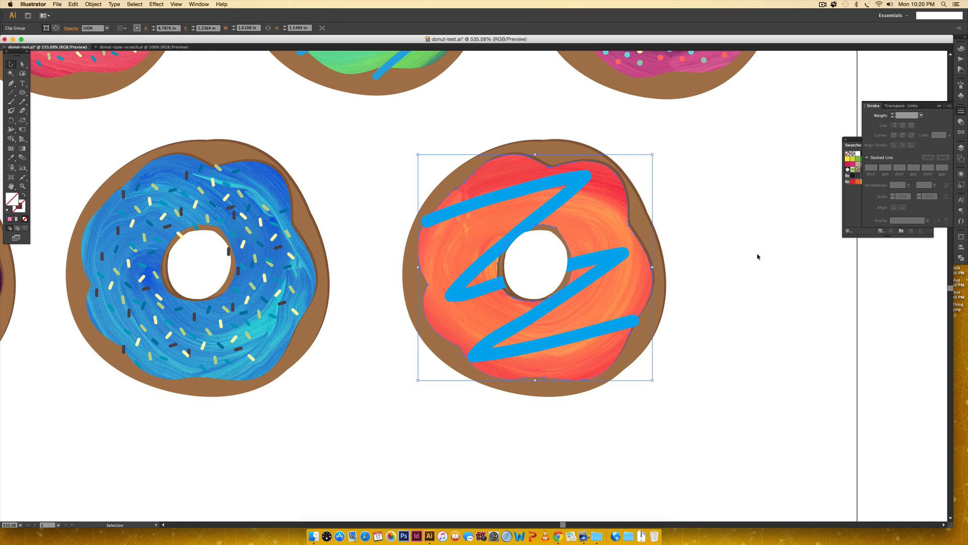
pyautogui.click(757, 256)
# Try a dark red fill on the orange donut's zigzag drizzle
pyautogui.click(557, 180)
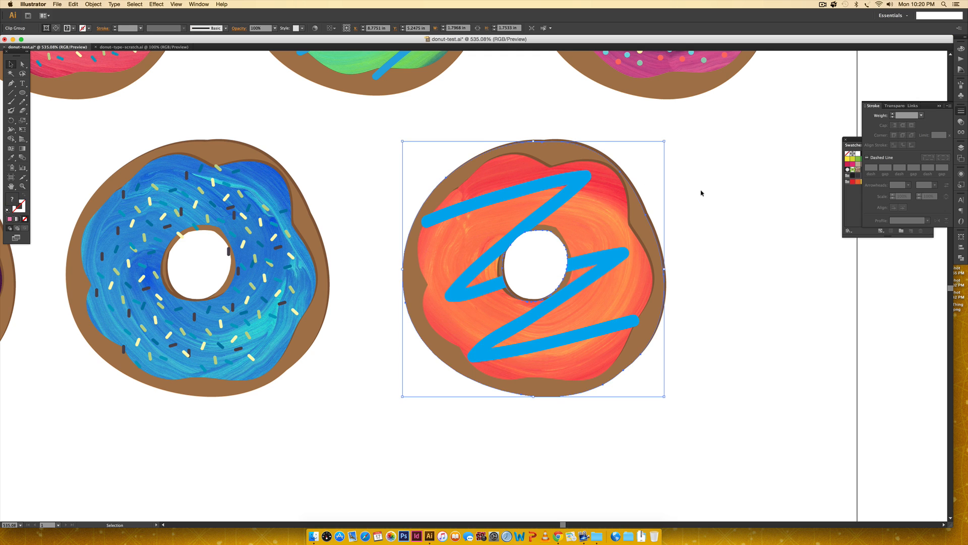
pyautogui.scroll(2, 701, 192)
pyautogui.click(729, 253)
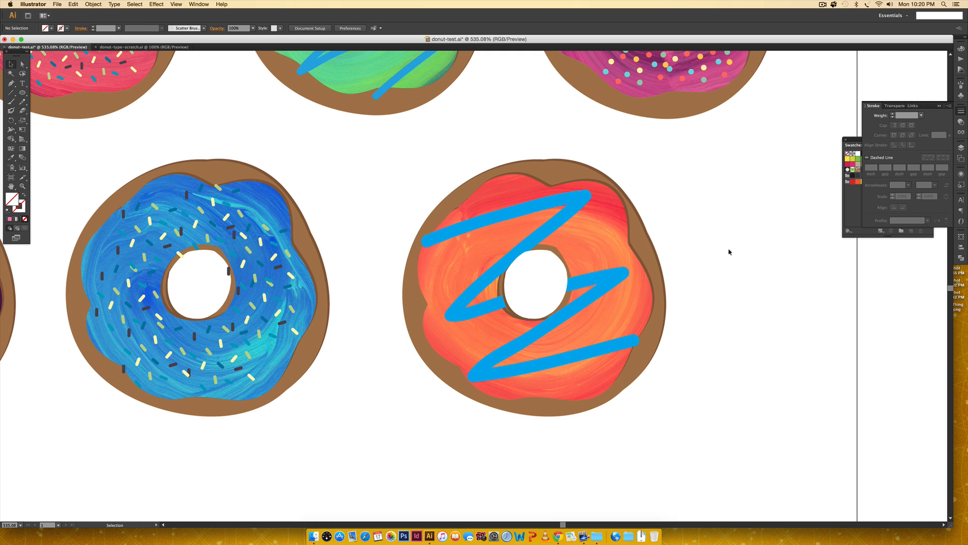
pyautogui.click(551, 243)
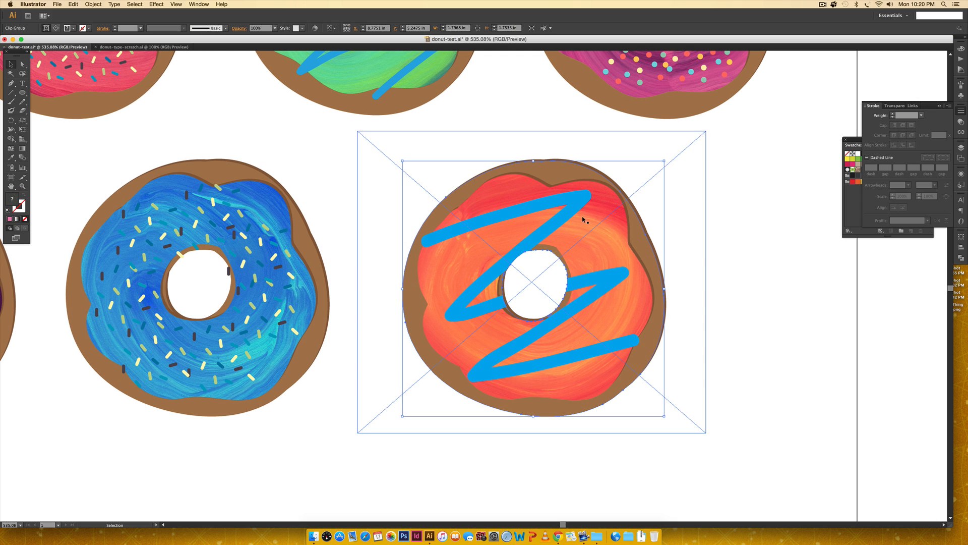
pyautogui.click(750, 309)
pyautogui.press('a')
pyautogui.click(576, 196)
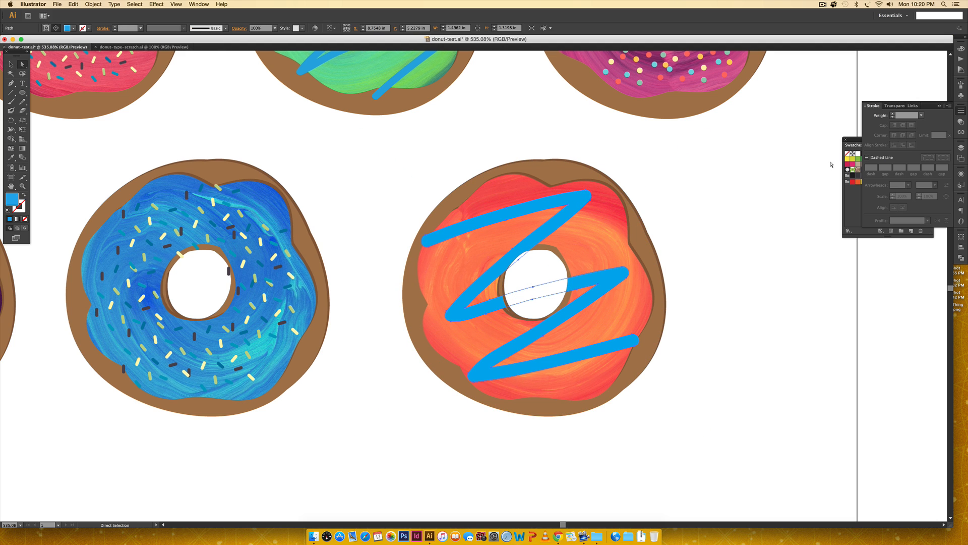
pyautogui.click(857, 197)
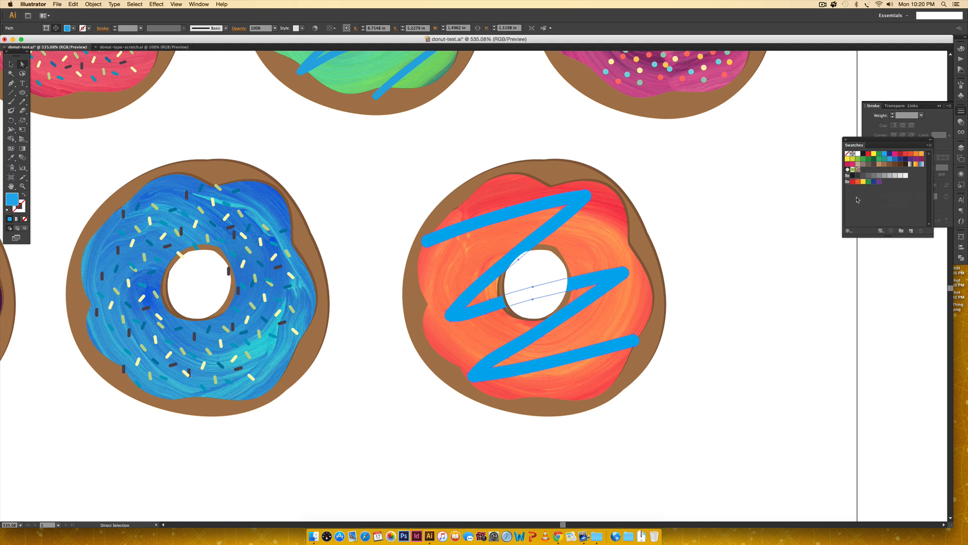
pyautogui.click(899, 153)
pyautogui.press('v')
pyautogui.click(719, 357)
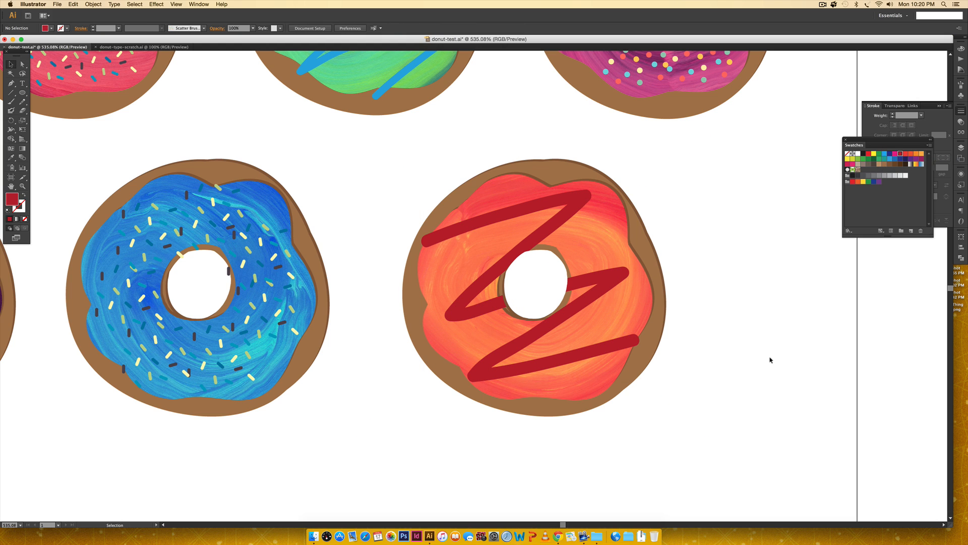
# Fill the orange donut's zigzag drizzle with the magenta swatch and view the whole artboard
pyautogui.press('a')
pyautogui.click(573, 198)
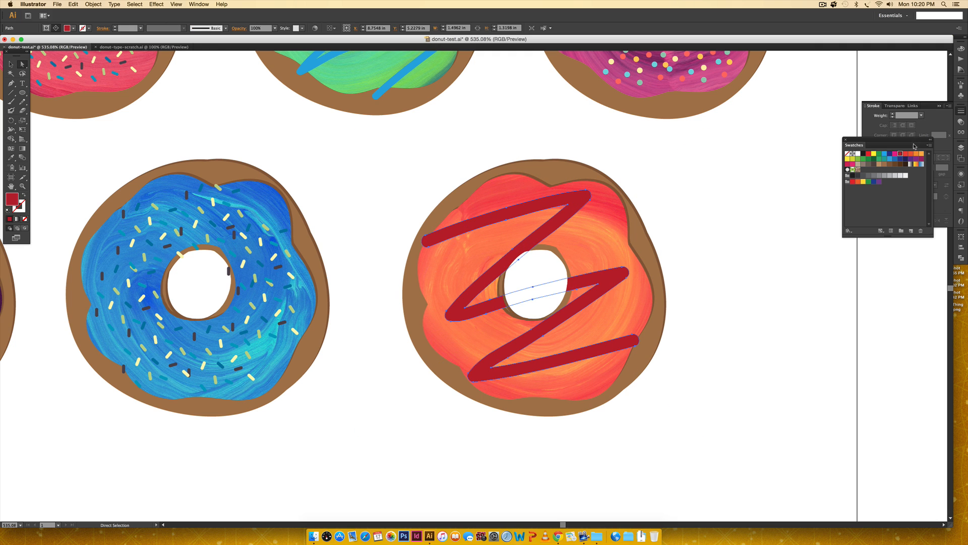
pyautogui.click(891, 154)
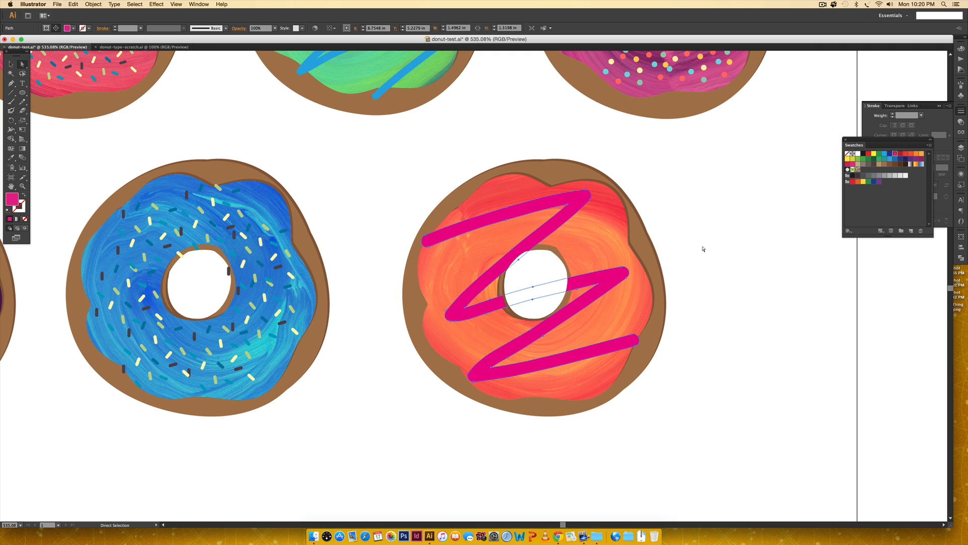
pyautogui.click(793, 326)
pyautogui.press('super+minus')
pyautogui.press('super+minus')
pyautogui.press('super+minus')
pyautogui.press('super+minus')
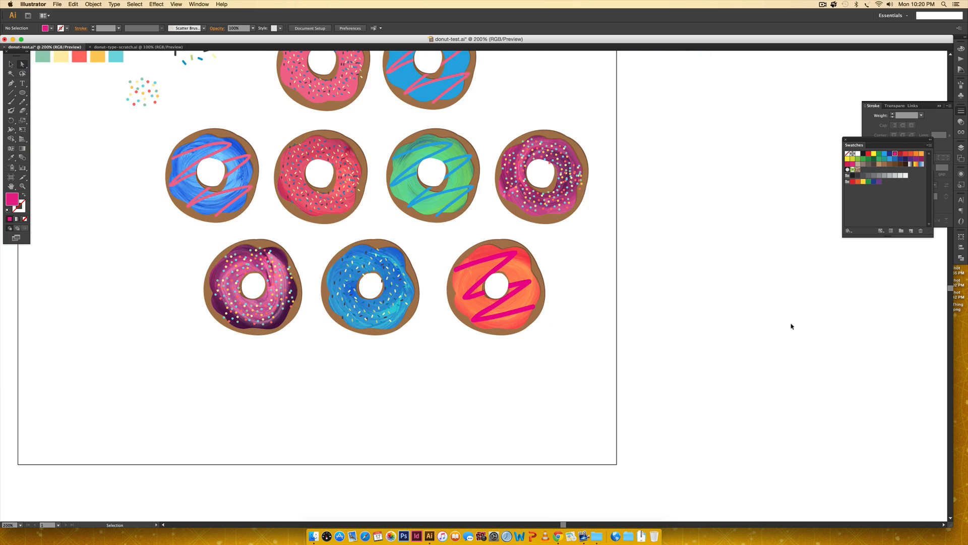
pyautogui.moveTo(543, 192); pyautogui.dragTo(602, 250)
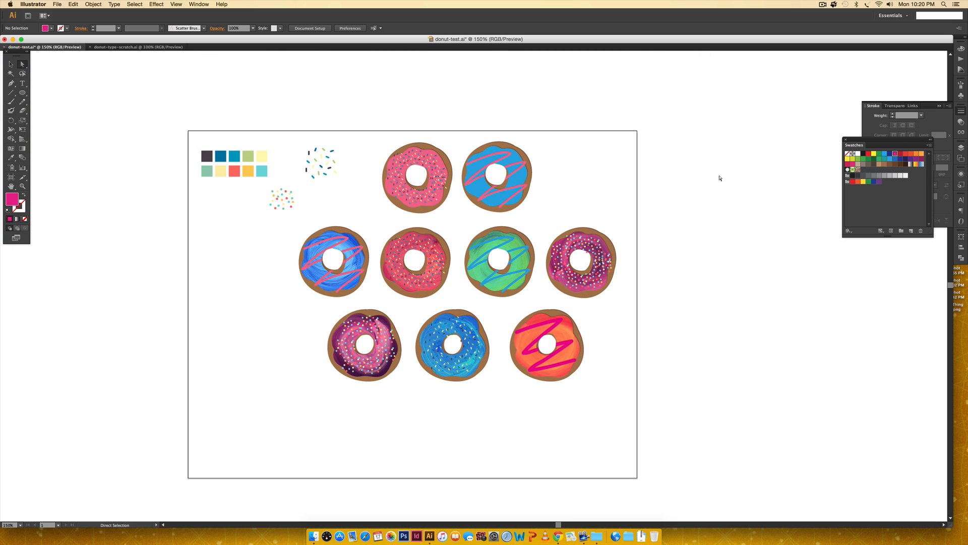